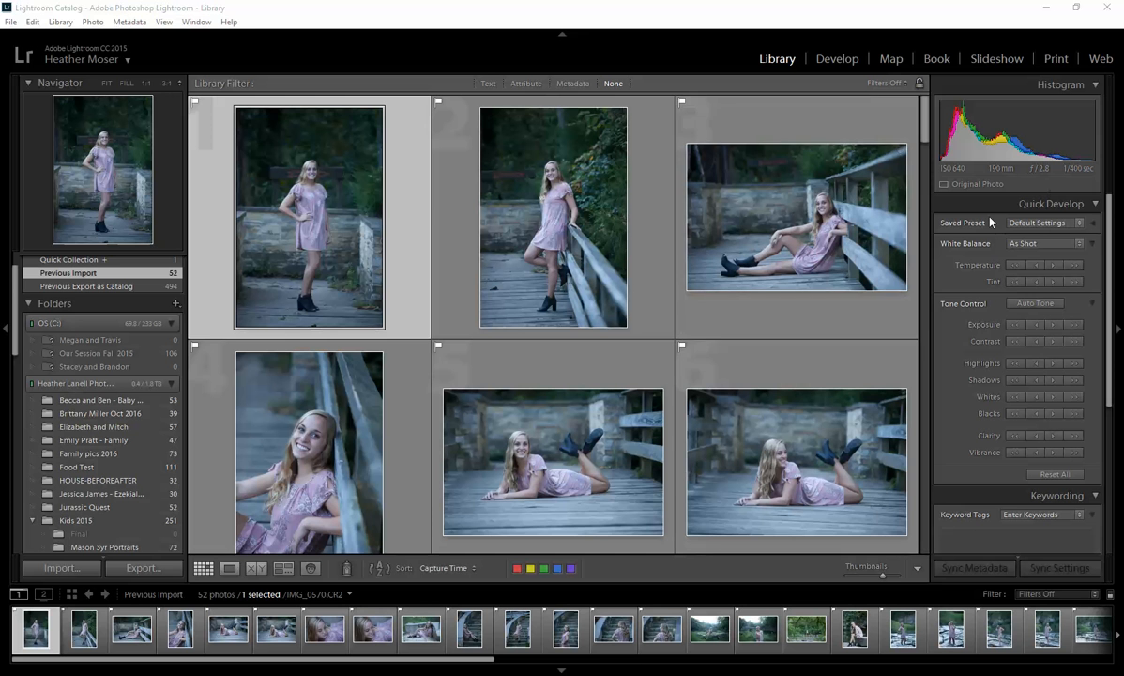
# - Open the first photo in the Develop module and inspect the face and dress at 1:1 magnification
pyautogui.click(837, 59)
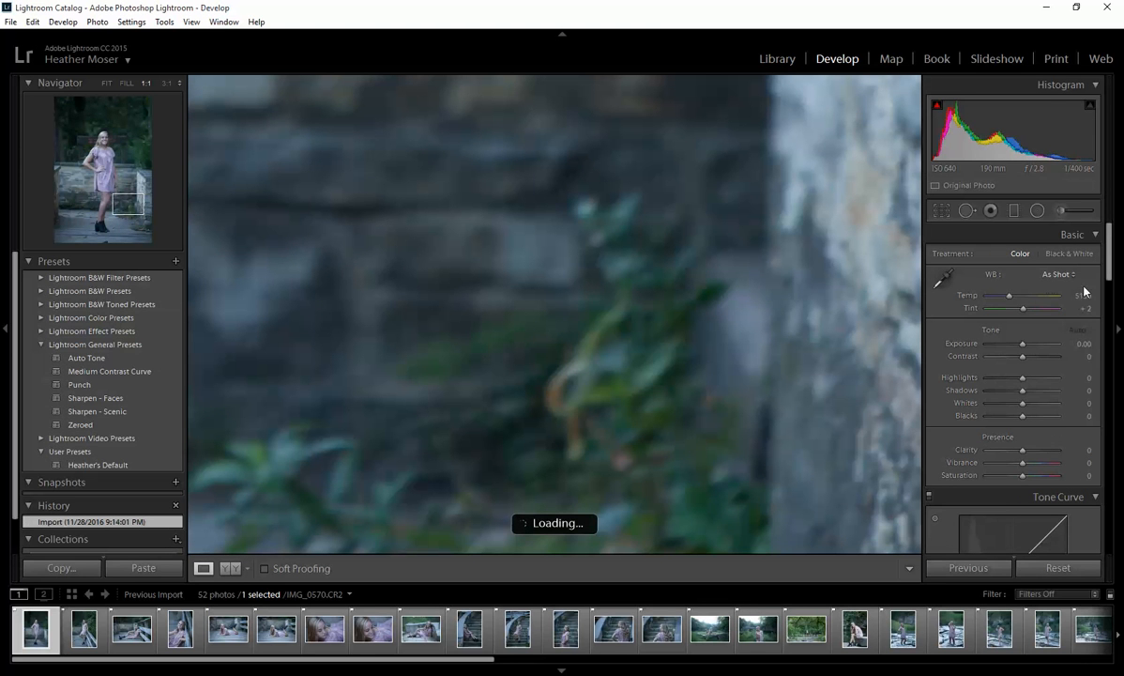
pyautogui.moveTo(1108, 277)
pyautogui.mouseDown()
pyautogui.moveTo(1105, 345)
pyautogui.moveTo(1107, 272)
pyautogui.mouseUp()
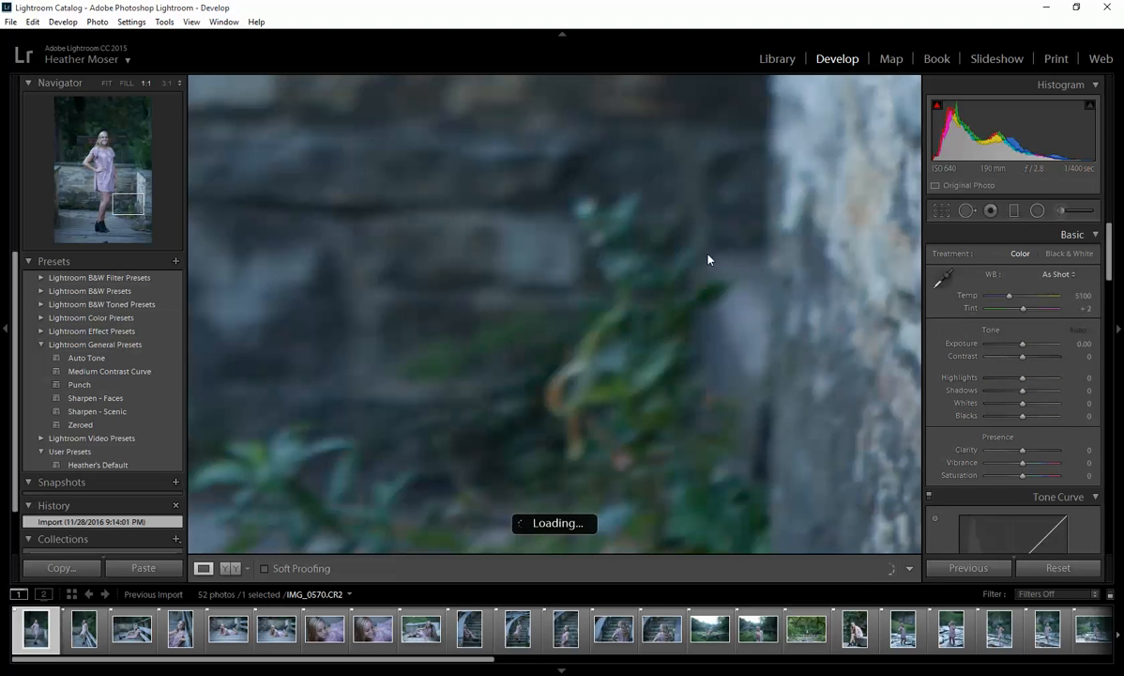
pyautogui.click(447, 337)
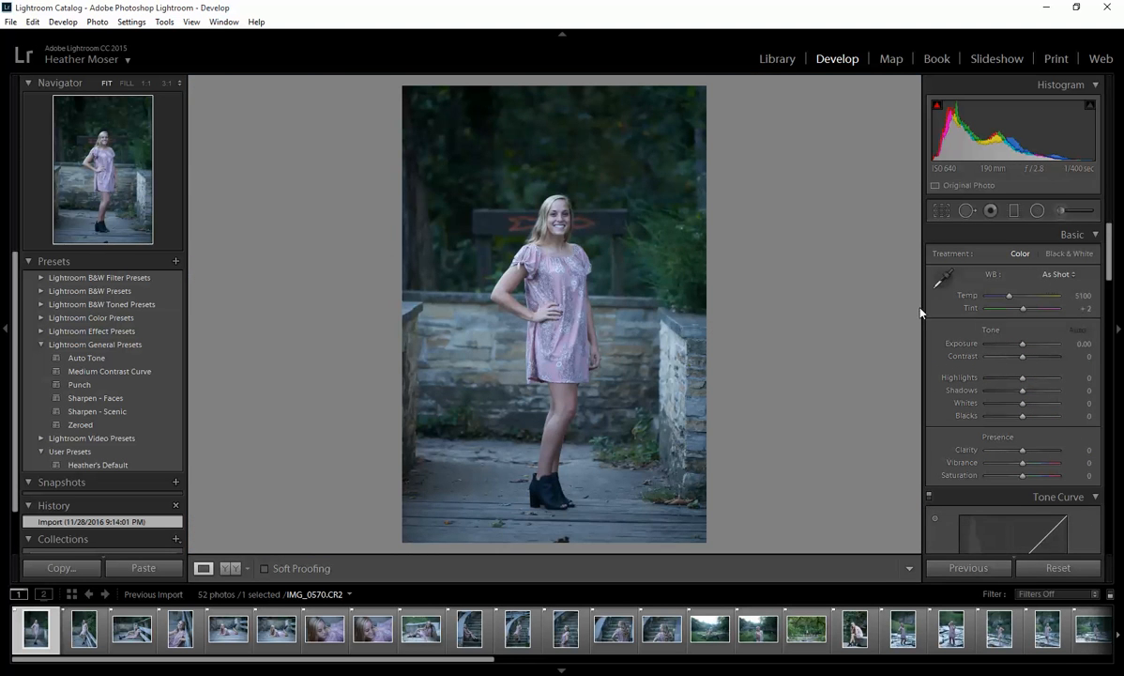
pyautogui.click(561, 307)
pyautogui.click(565, 313)
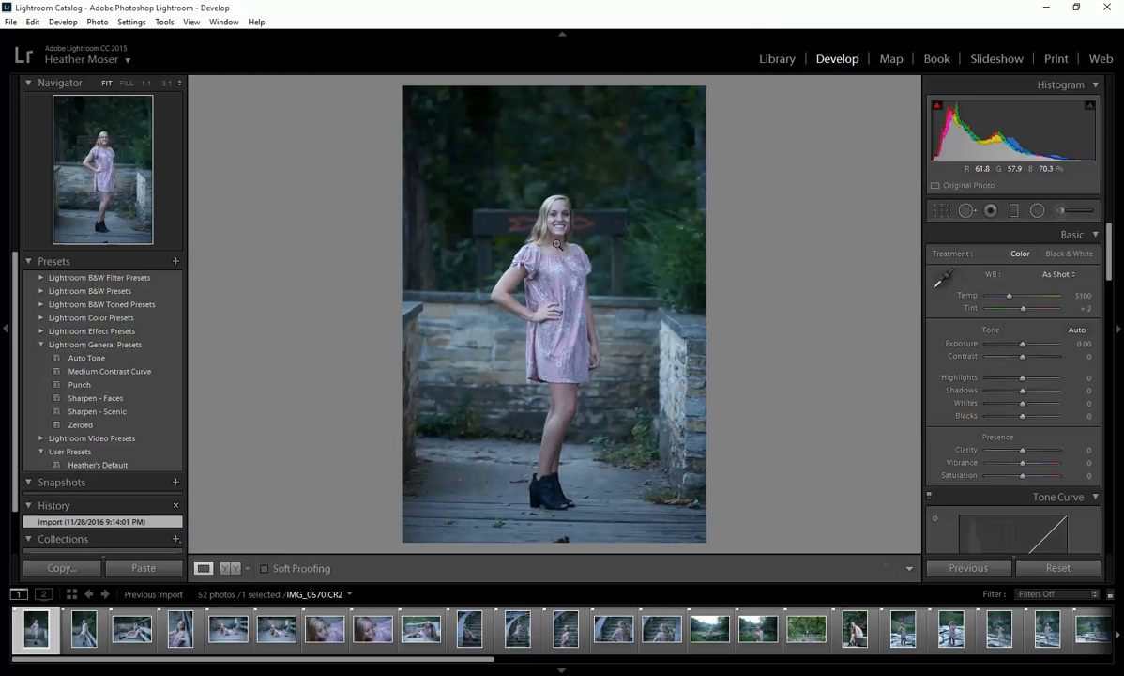
pyautogui.click(557, 222)
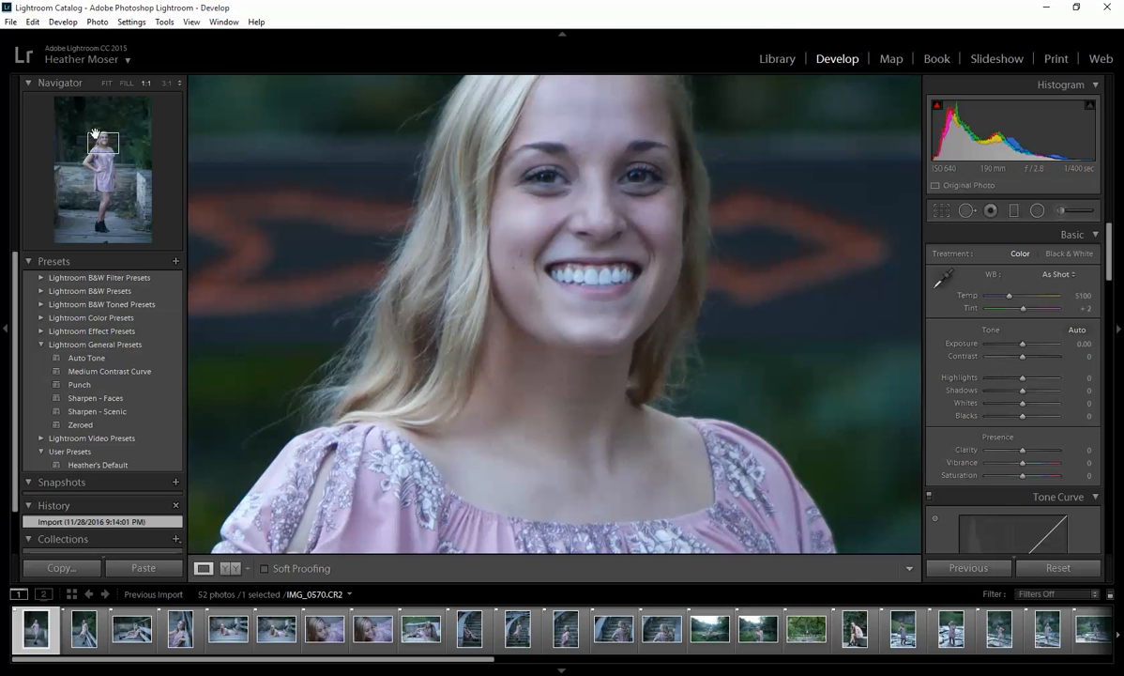
pyautogui.moveTo(103, 145)
pyautogui.mouseDown()
pyautogui.moveTo(99, 211)
pyautogui.moveTo(94, 131)
pyautogui.moveTo(85, 179)
pyautogui.moveTo(113, 166)
pyautogui.moveTo(122, 176)
pyautogui.moveTo(108, 153)
pyautogui.mouseUp()
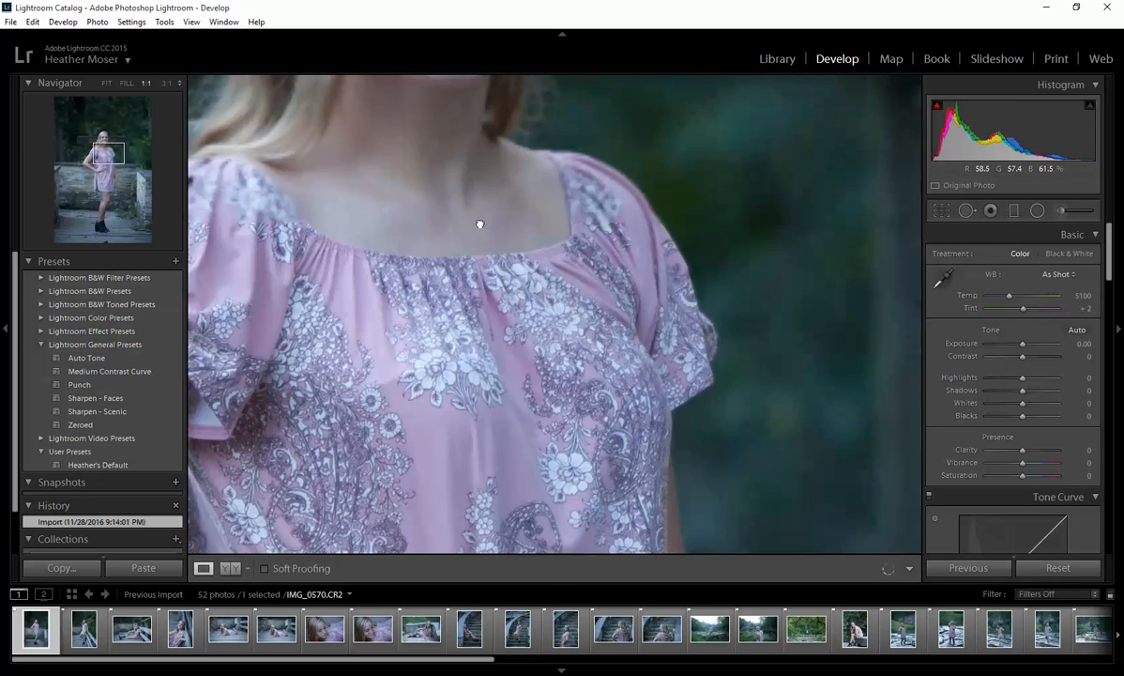
pyautogui.click(479, 223)
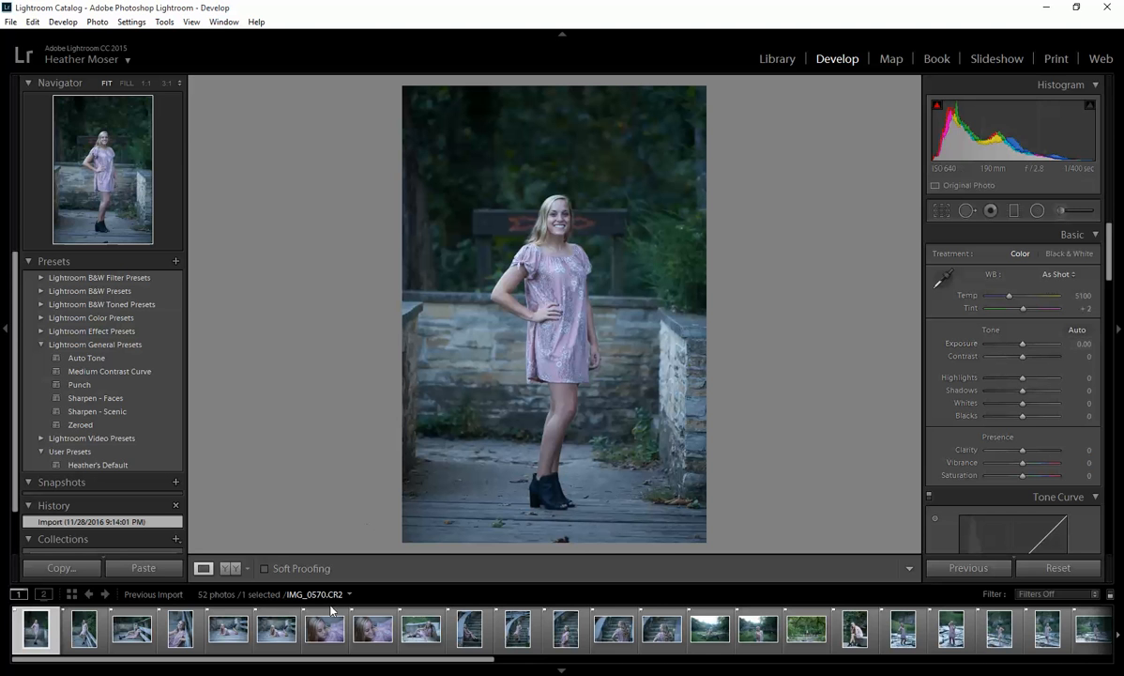
# - Raise the first photo's exposure to +0.57
pyautogui.moveTo(1020, 346); pyautogui.dragTo(1026, 347)
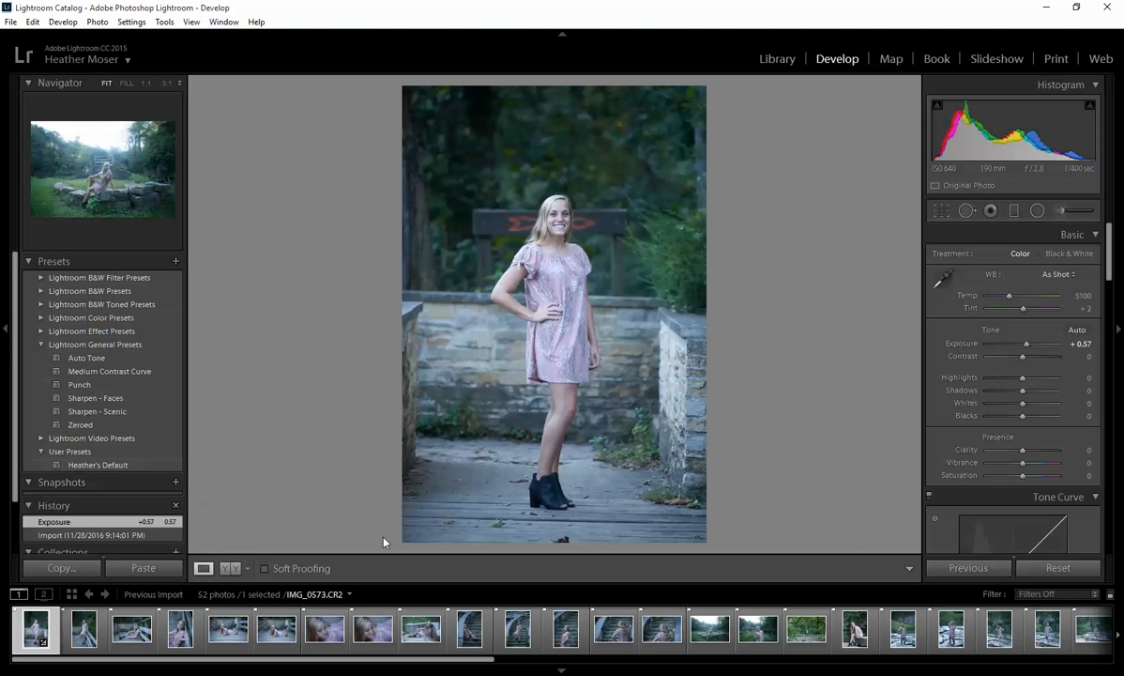
# - Select all photos of the previous import and apply the saved user preset to them in the Library
pyautogui.click(88, 638)
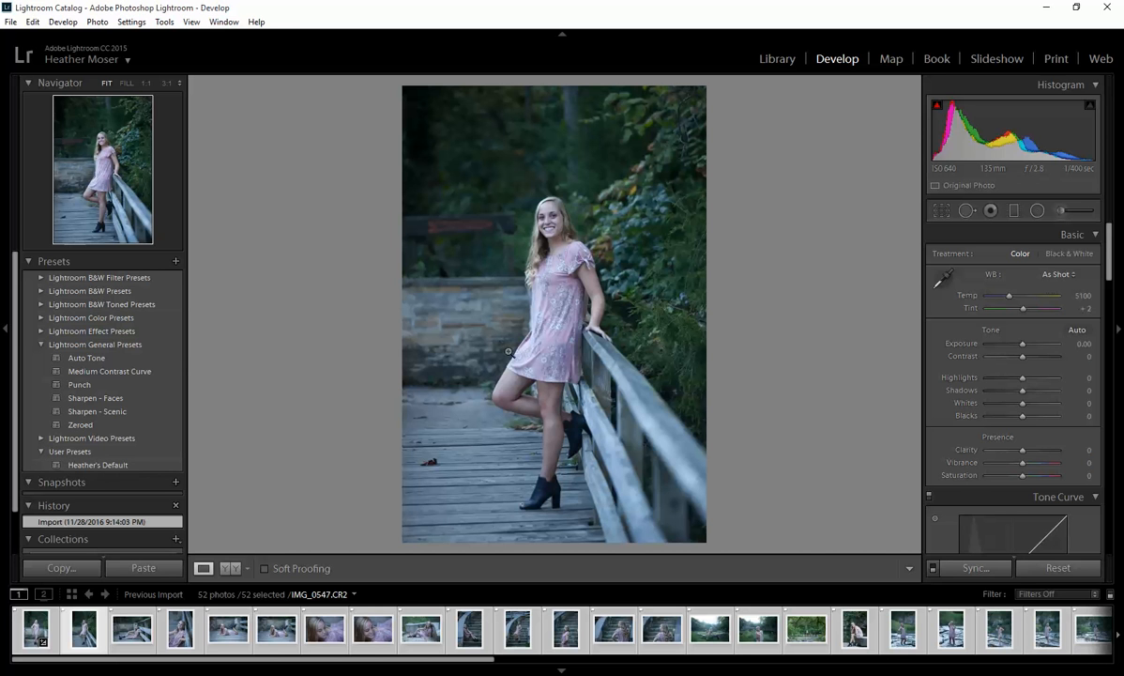
pyautogui.click(776, 60)
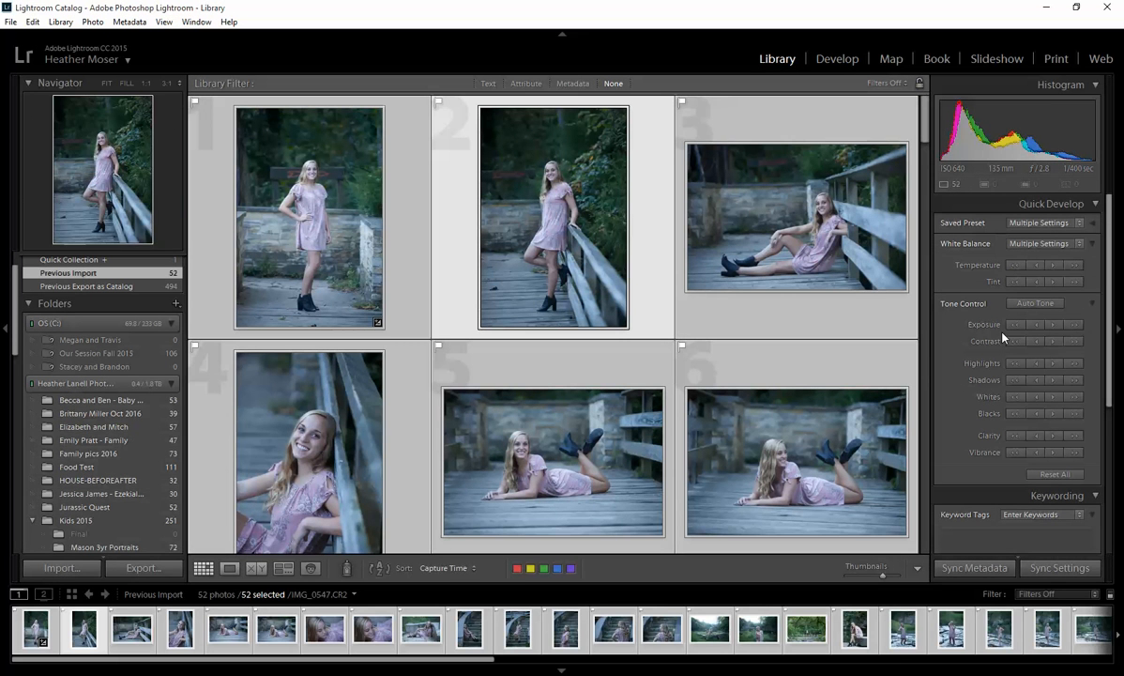
pyautogui.click(1078, 226)
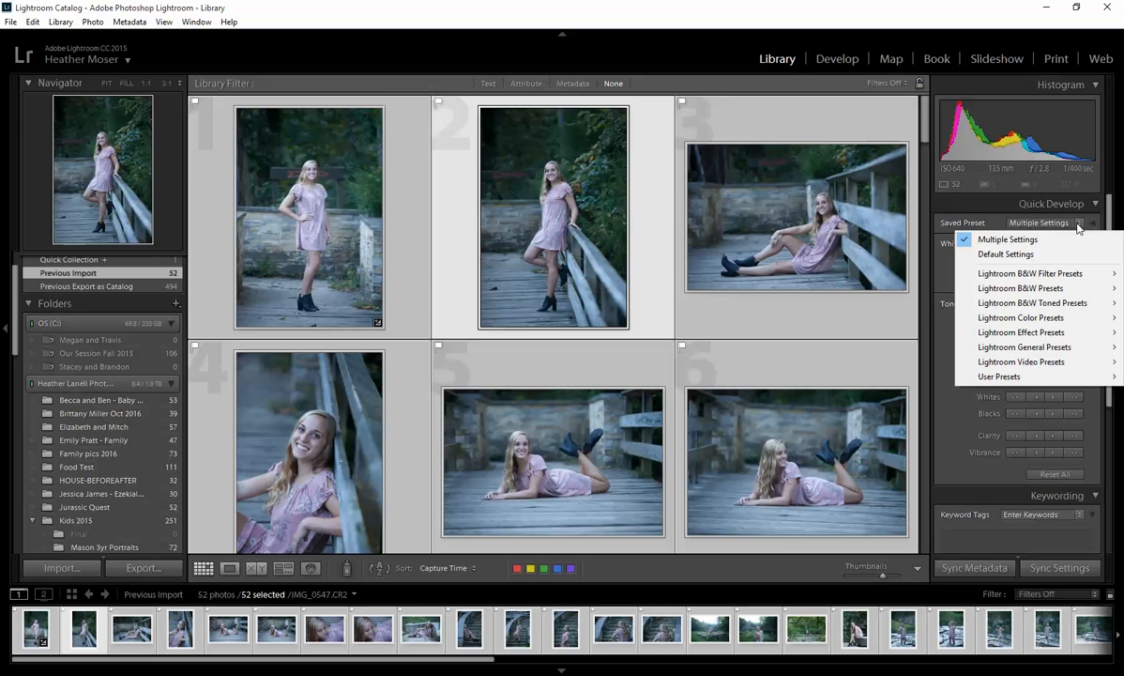
pyautogui.moveTo(1000, 376)
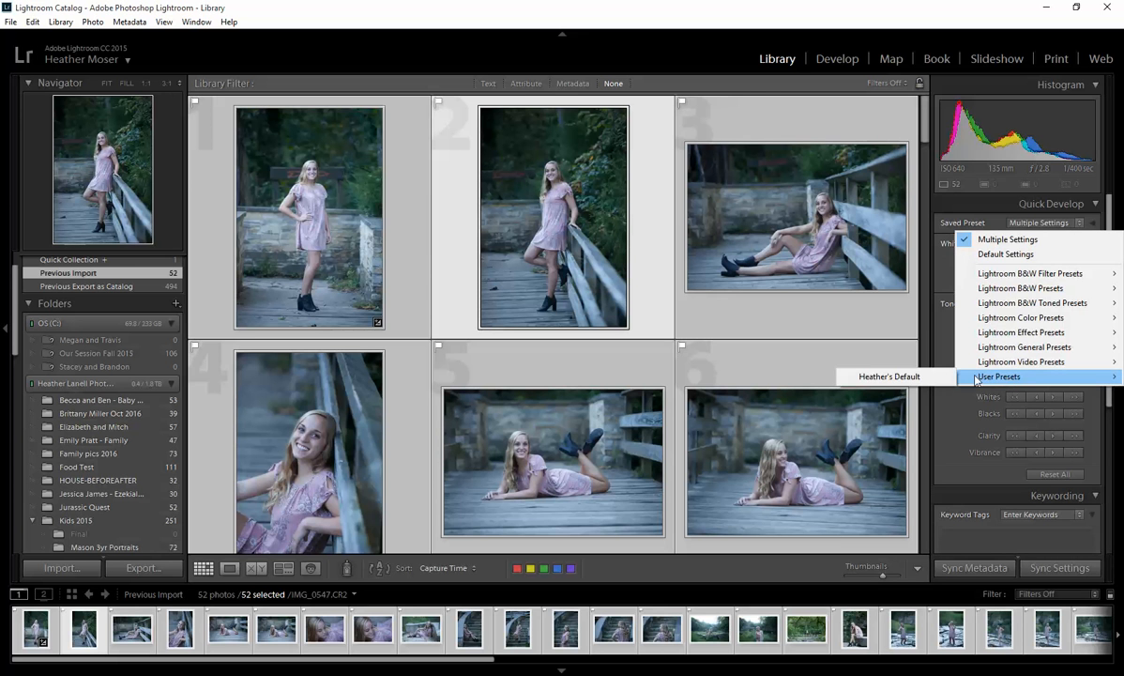
pyautogui.click(909, 376)
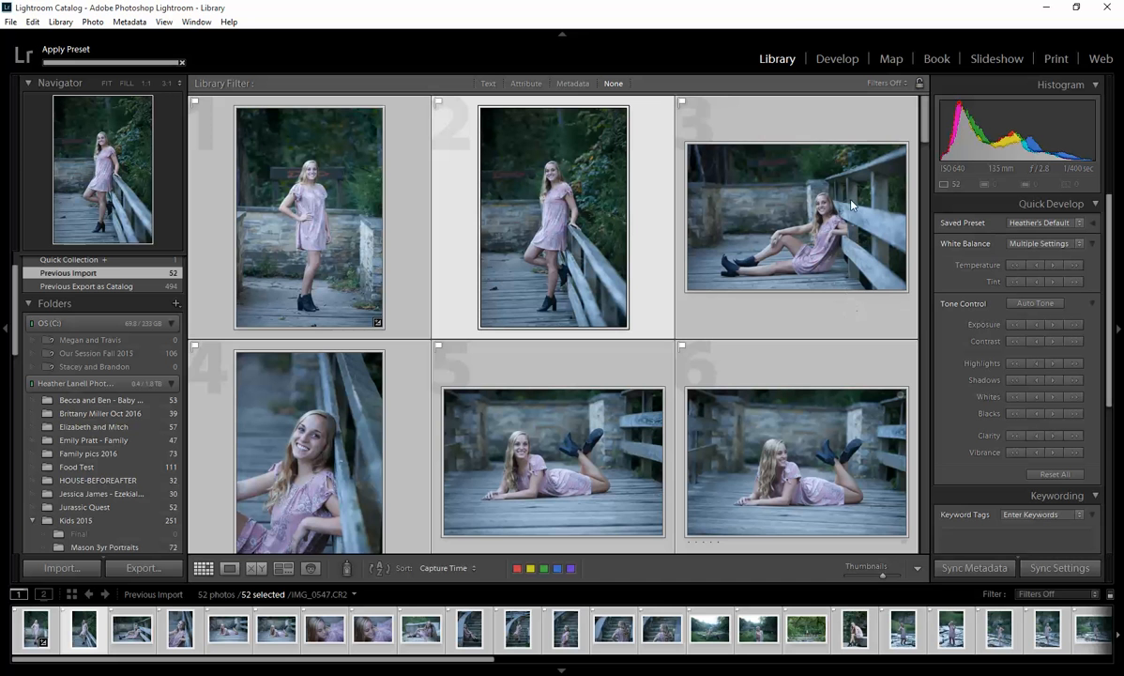
# - Return to the first photo in the Develop module and set its exposure to +0.66
pyautogui.click(831, 59)
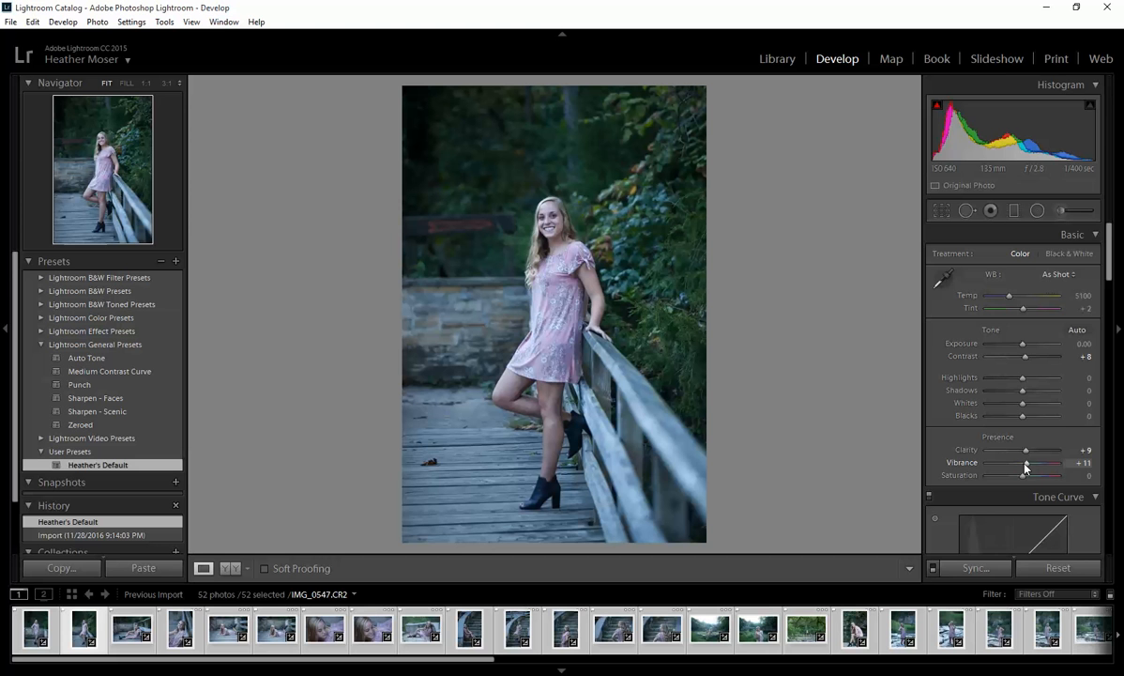
pyautogui.moveTo(1107, 247); pyautogui.dragTo(1098, 216)
pyautogui.click(38, 636)
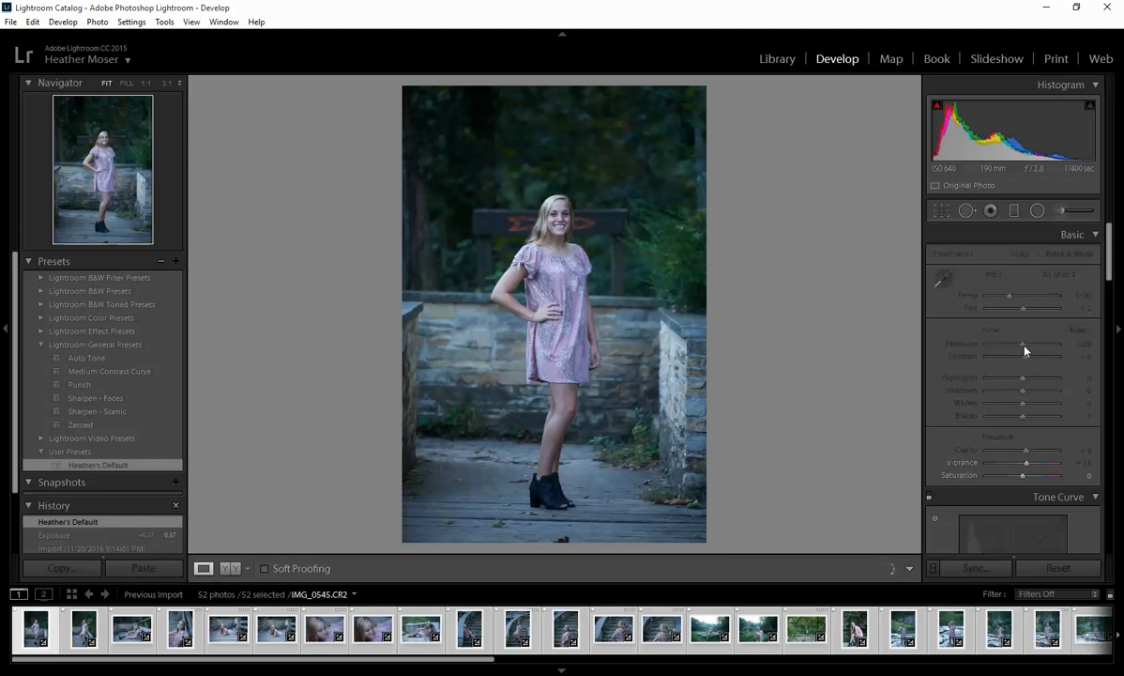
pyautogui.moveTo(1026, 347); pyautogui.dragTo(1029, 348)
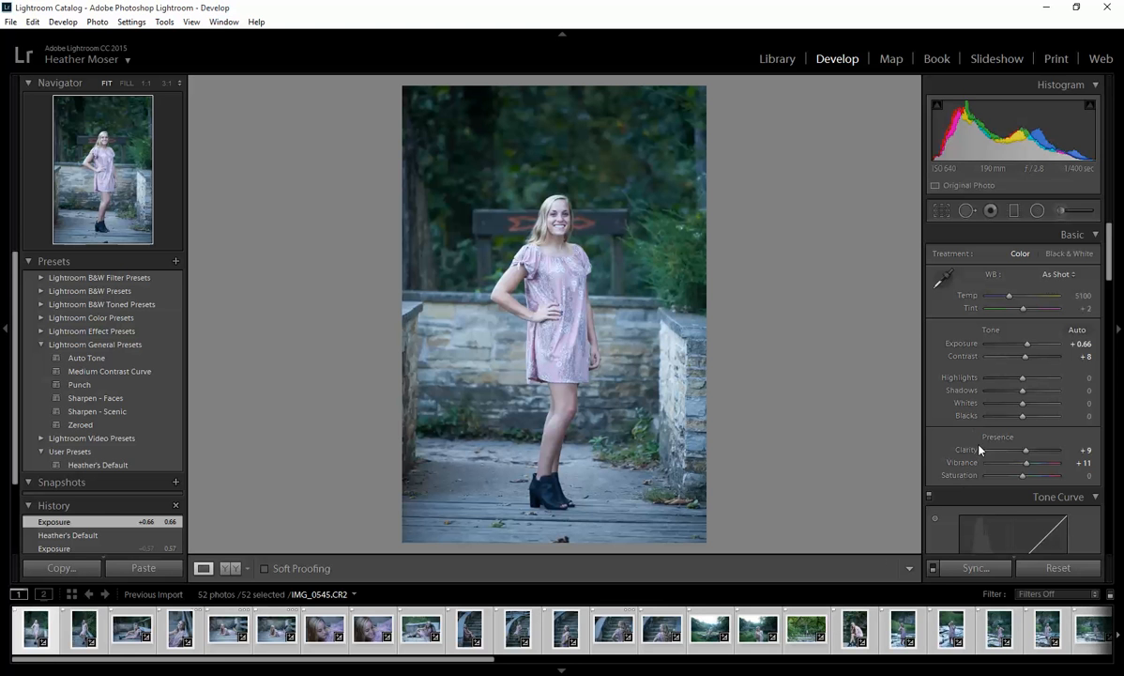
# - Set the first photo's highlights to -21 and its shadows to -2
pyautogui.moveTo(1023, 381); pyautogui.dragTo(1016, 384)
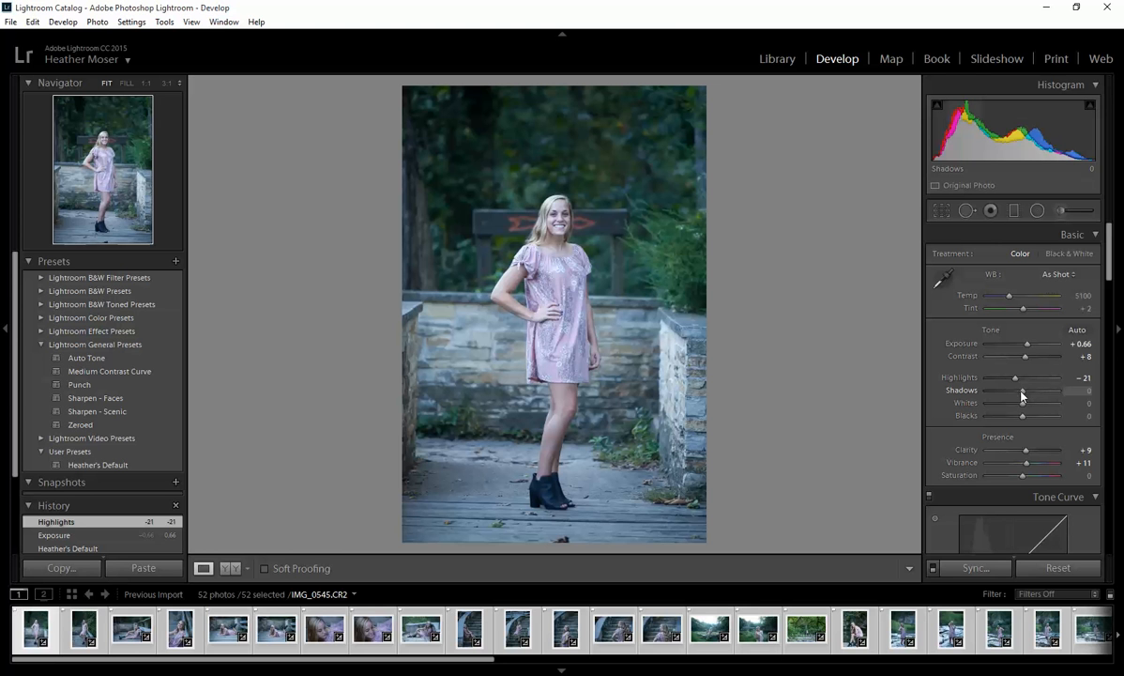
pyautogui.moveTo(1023, 395)
pyautogui.mouseDown()
pyautogui.moveTo(1061, 390)
pyautogui.moveTo(998, 404)
pyautogui.moveTo(1071, 396)
pyautogui.moveTo(1022, 394)
pyautogui.mouseUp()
pyautogui.moveTo(1021, 395); pyautogui.dragTo(1022, 391)
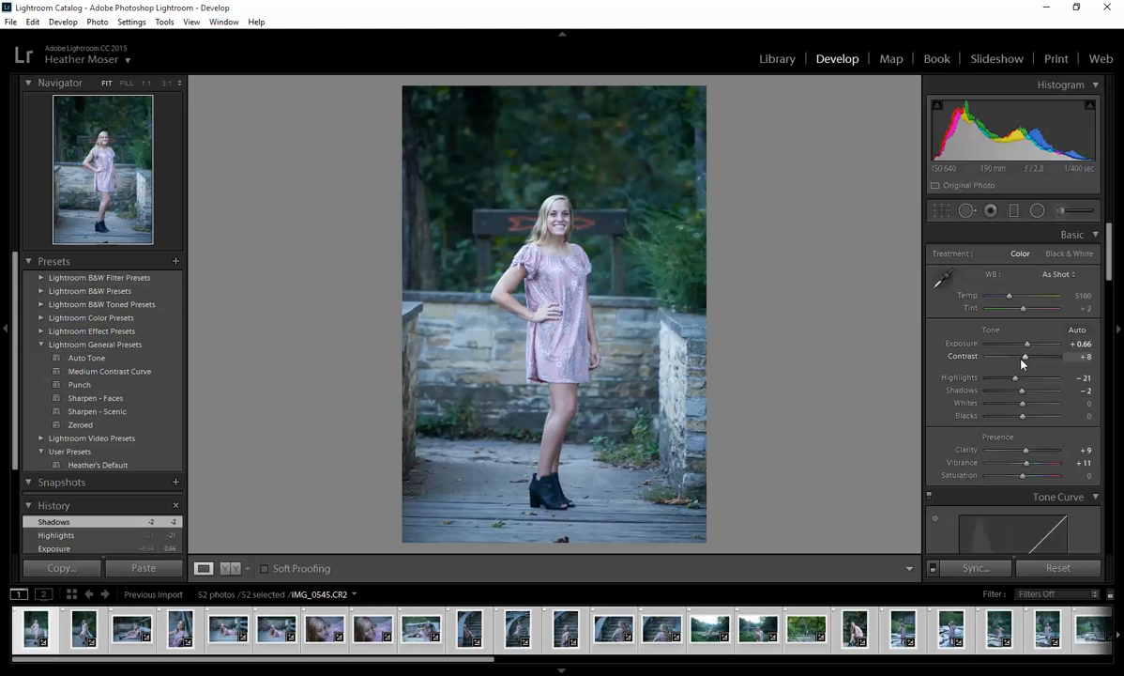
# - Adjust the first photo's white balance to a temperature of 5585 and a tint of 0
pyautogui.moveTo(1011, 298); pyautogui.dragTo(1016, 298)
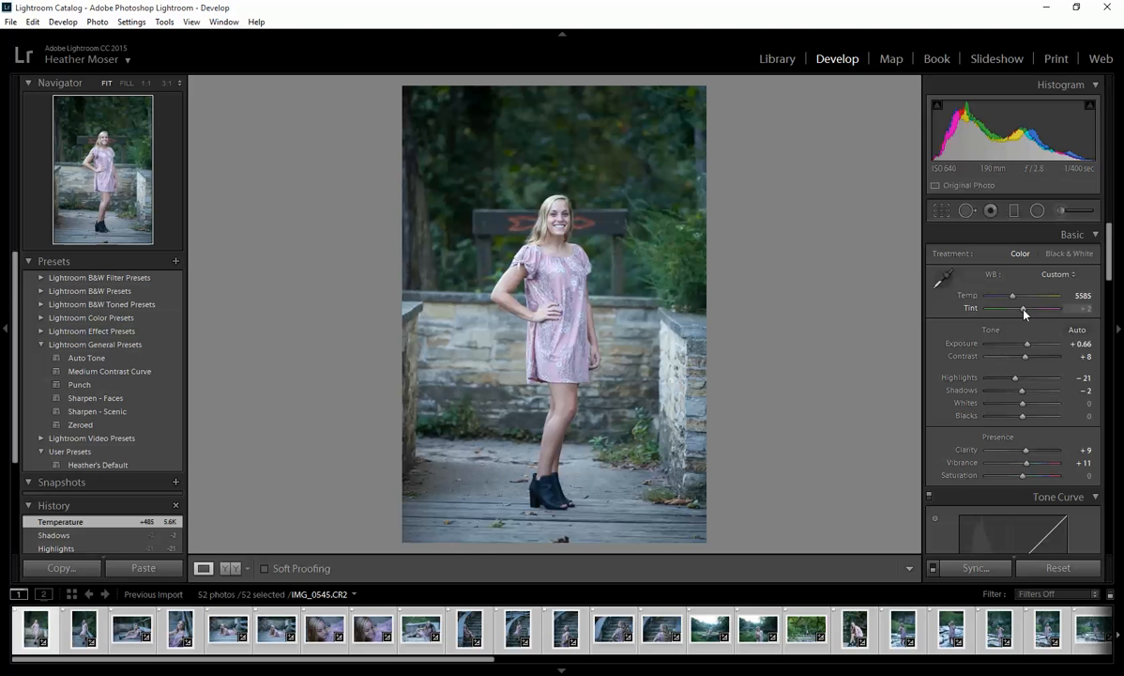
pyautogui.moveTo(1023, 310); pyautogui.dragTo(1022, 310)
pyautogui.moveTo(1022, 313); pyautogui.dragTo(1023, 314)
pyautogui.moveTo(1024, 314); pyautogui.dragTo(1022, 315)
pyautogui.moveTo(1022, 314); pyautogui.dragTo(1025, 315)
pyautogui.press('shift')
pyautogui.moveTo(1024, 308); pyautogui.dragTo(1022, 308)
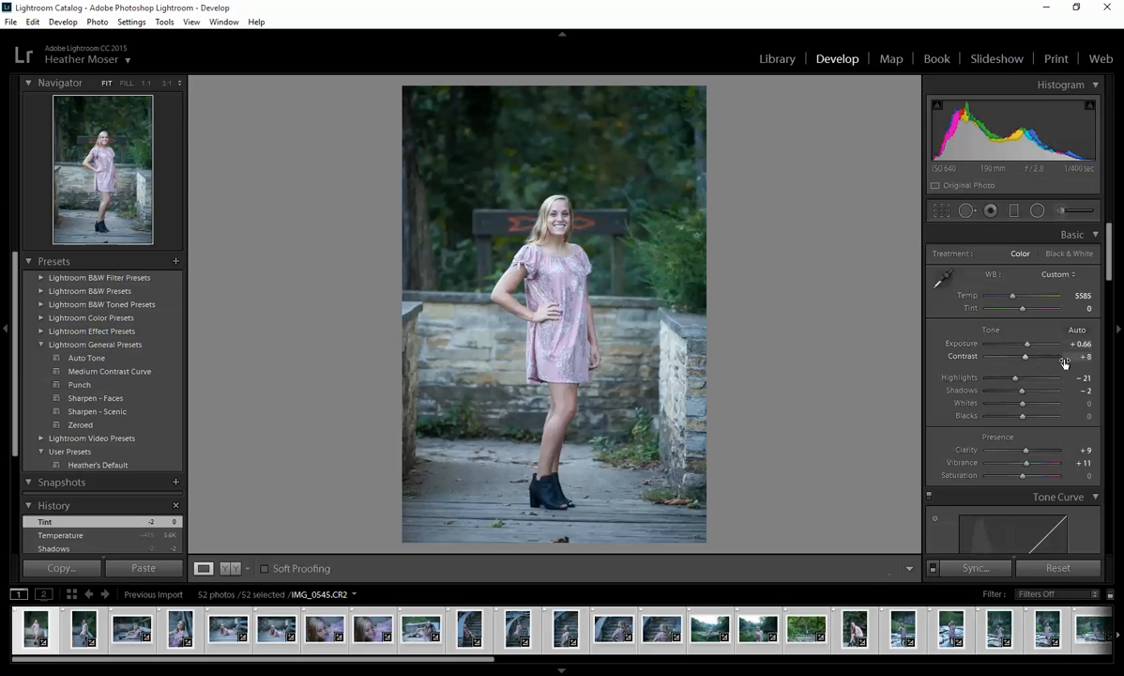
# - Compare the first photo before and after editing in left/right split and side-by-side views, and return to the single-image view
pyautogui.click(247, 571)
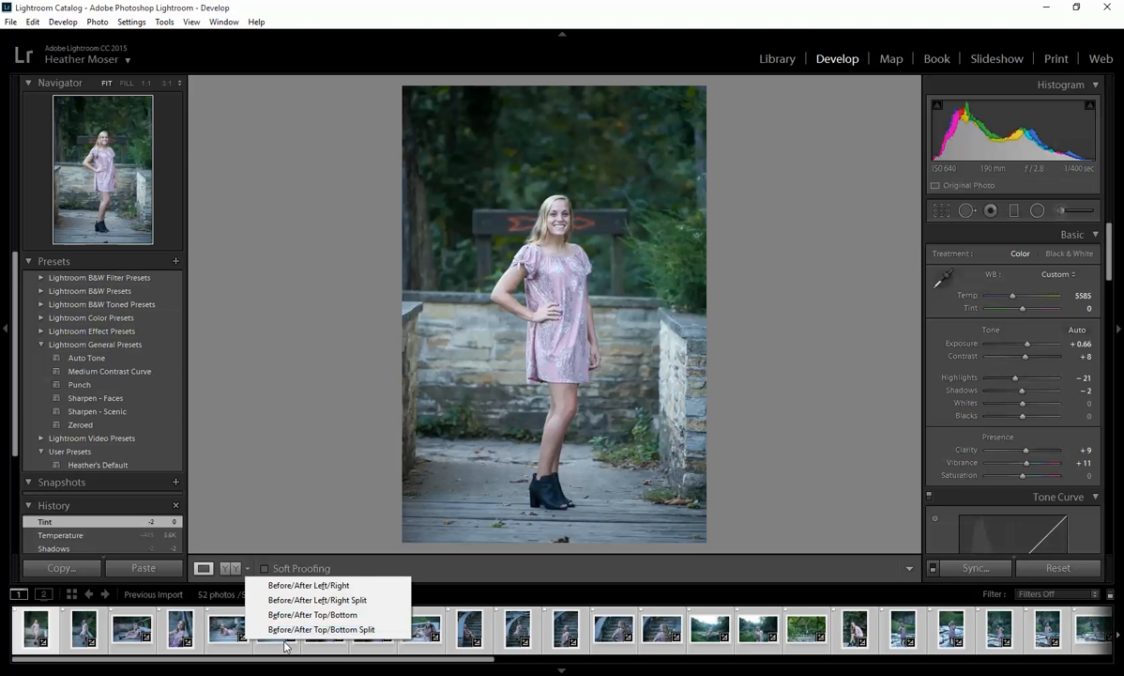
pyautogui.click(281, 599)
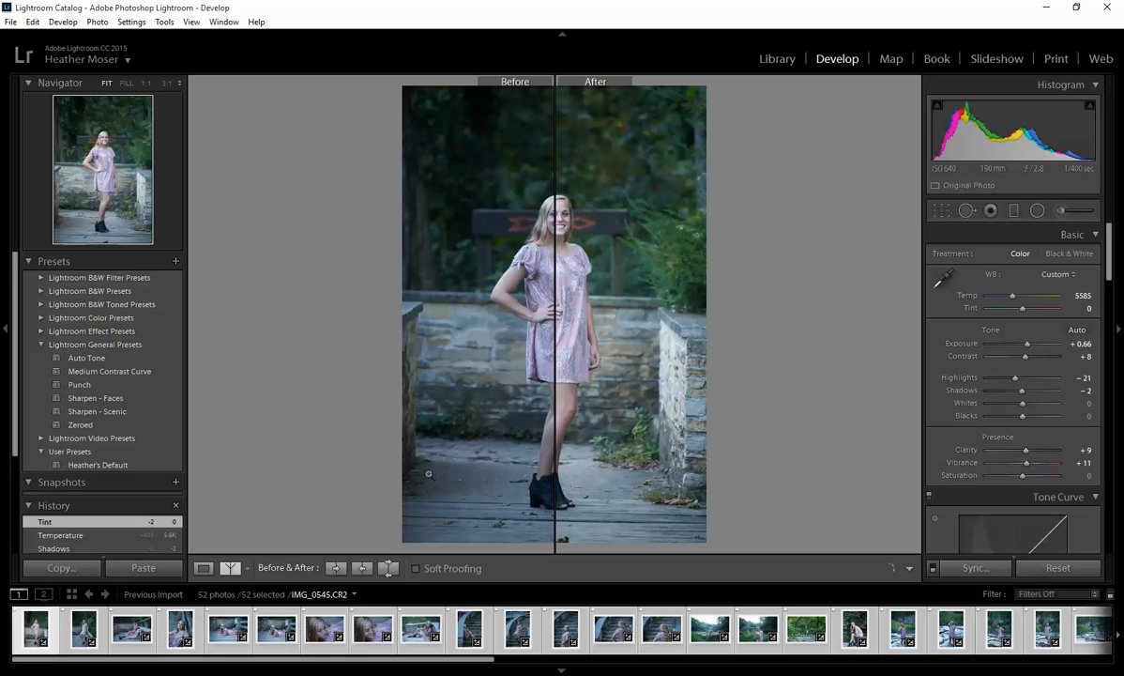
pyautogui.click(247, 570)
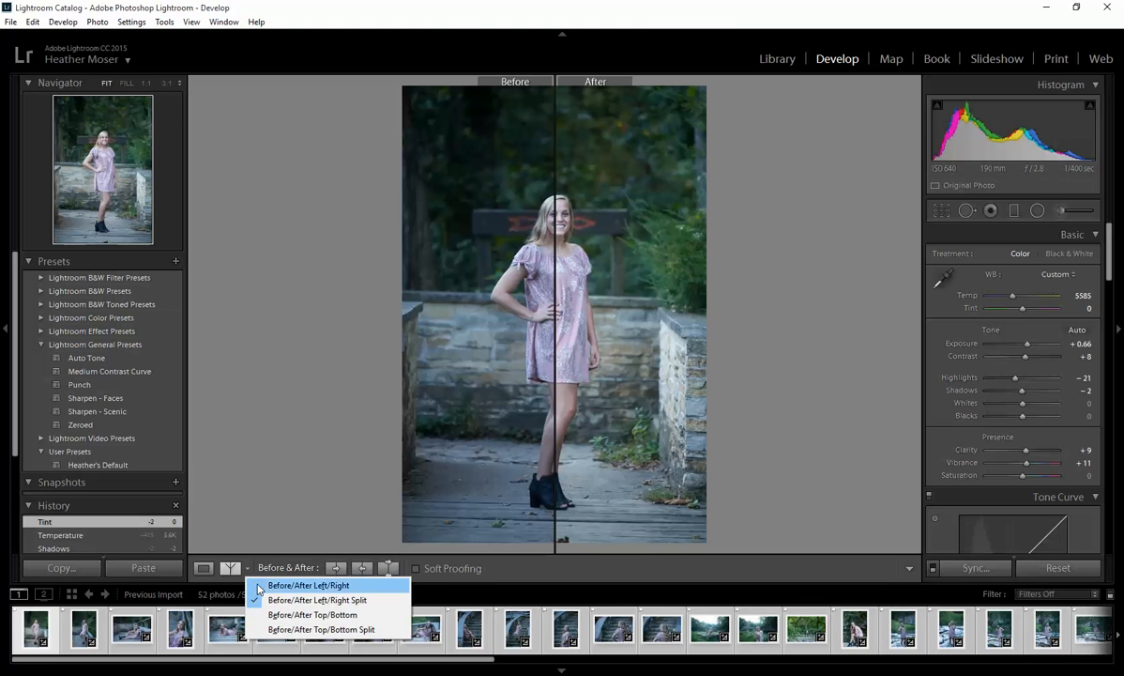
pyautogui.click(266, 587)
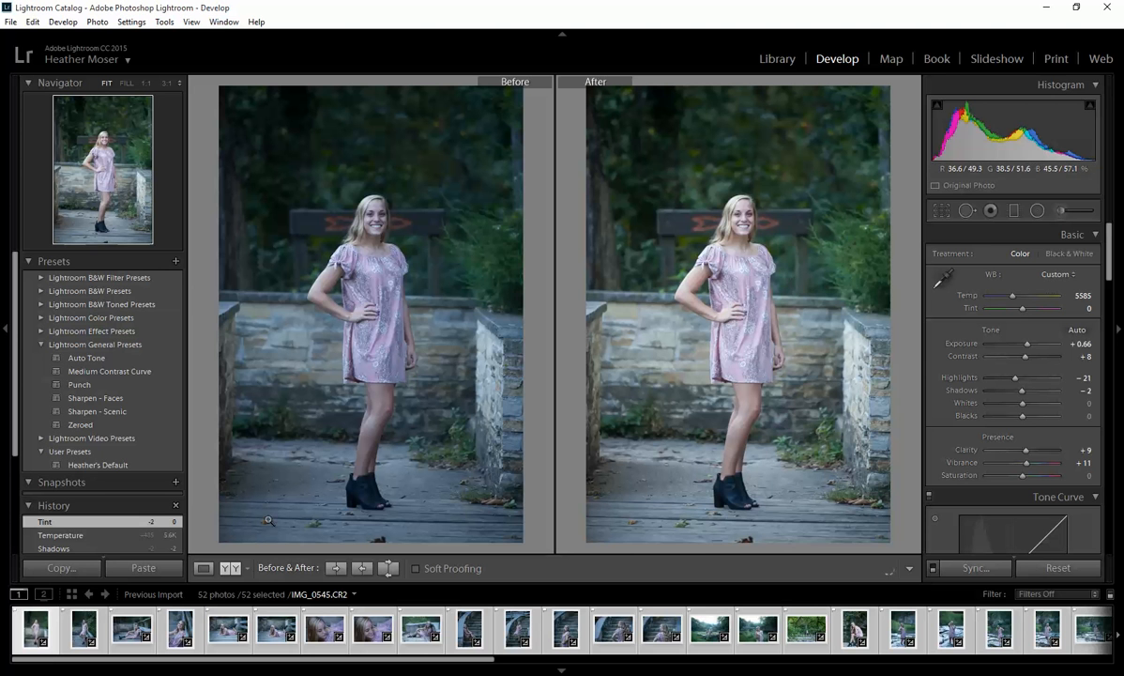
pyautogui.click(243, 567)
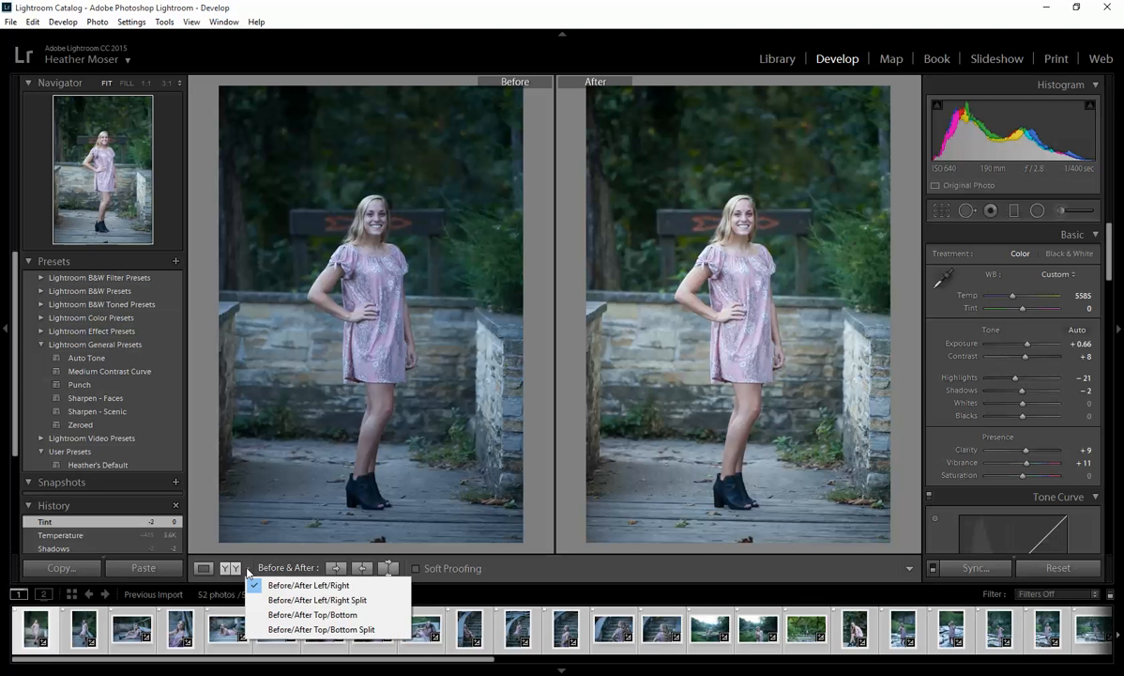
pyautogui.click(242, 568)
pyautogui.click(233, 568)
pyautogui.click(203, 568)
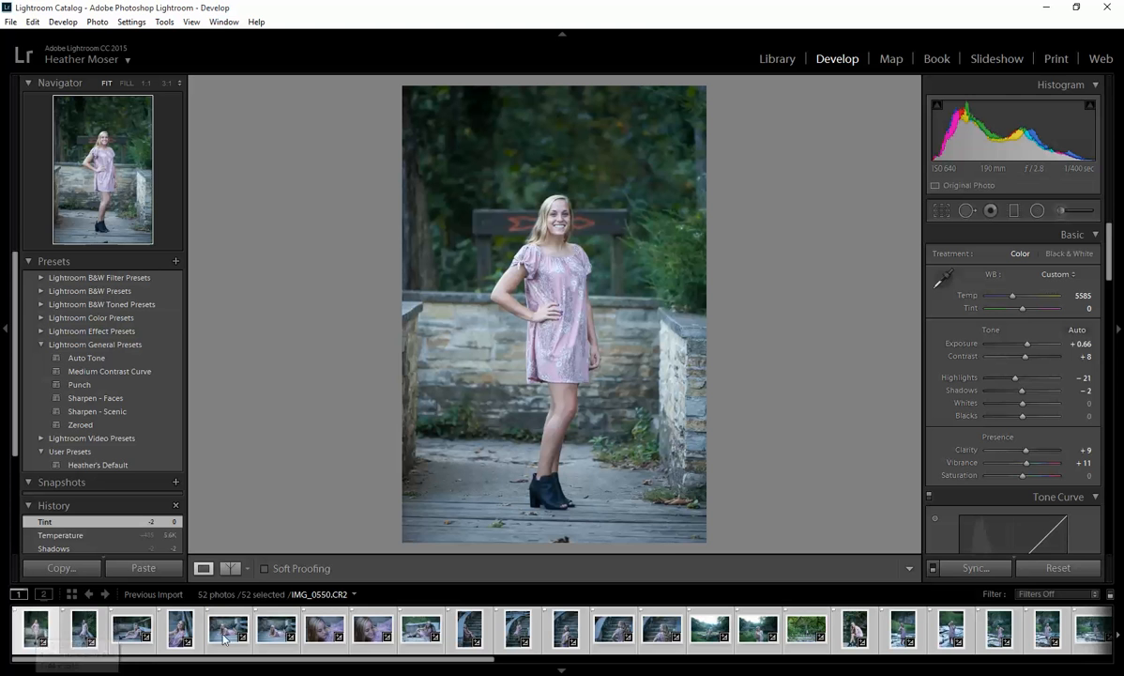
# - Select the first eight photos and synchronize the first photo's develop settings to them, leaving out Crop
pyautogui.keyDown('shift'); pyautogui.click(361, 638); pyautogui.keyUp('shift')
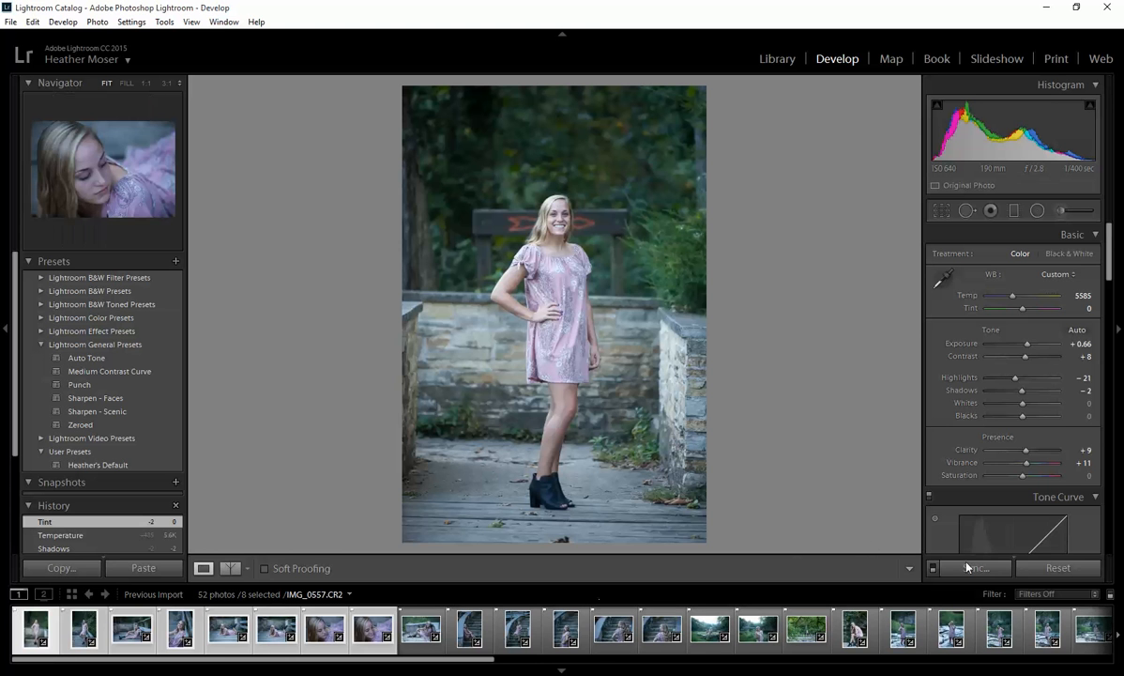
pyautogui.click(1000, 569)
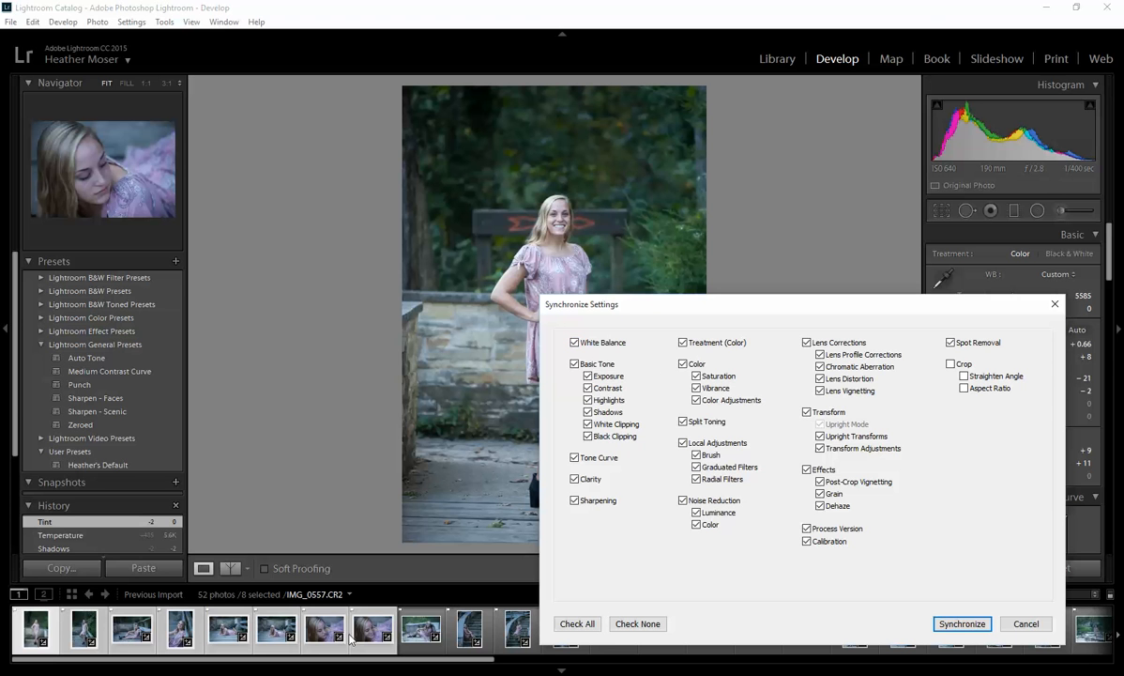
pyautogui.click(962, 623)
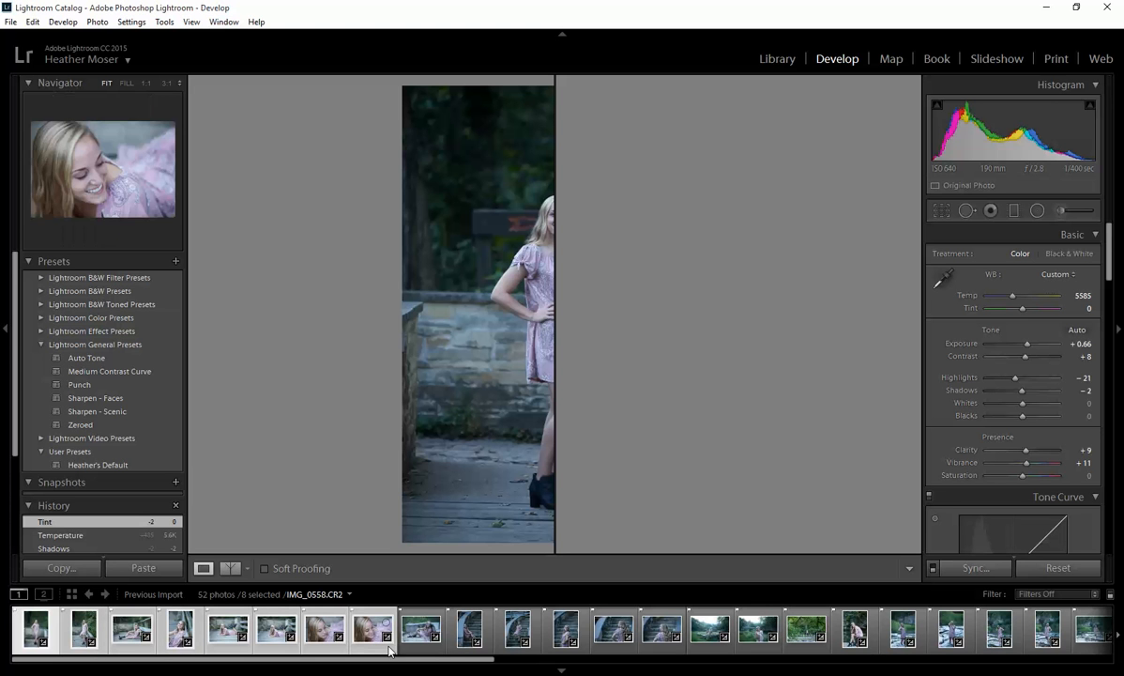
# - Lower the second photo's highlights to -34 and straighten it with a crop angle of 0.55
pyautogui.click(80, 647)
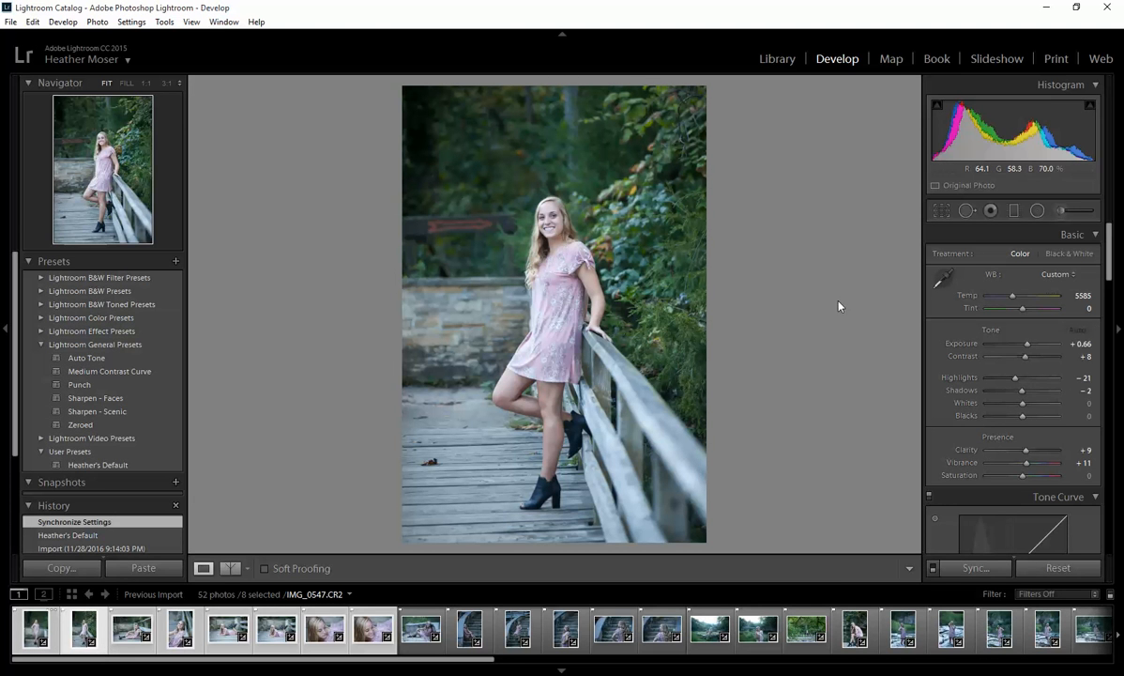
pyautogui.moveTo(1016, 379); pyautogui.dragTo(1009, 383)
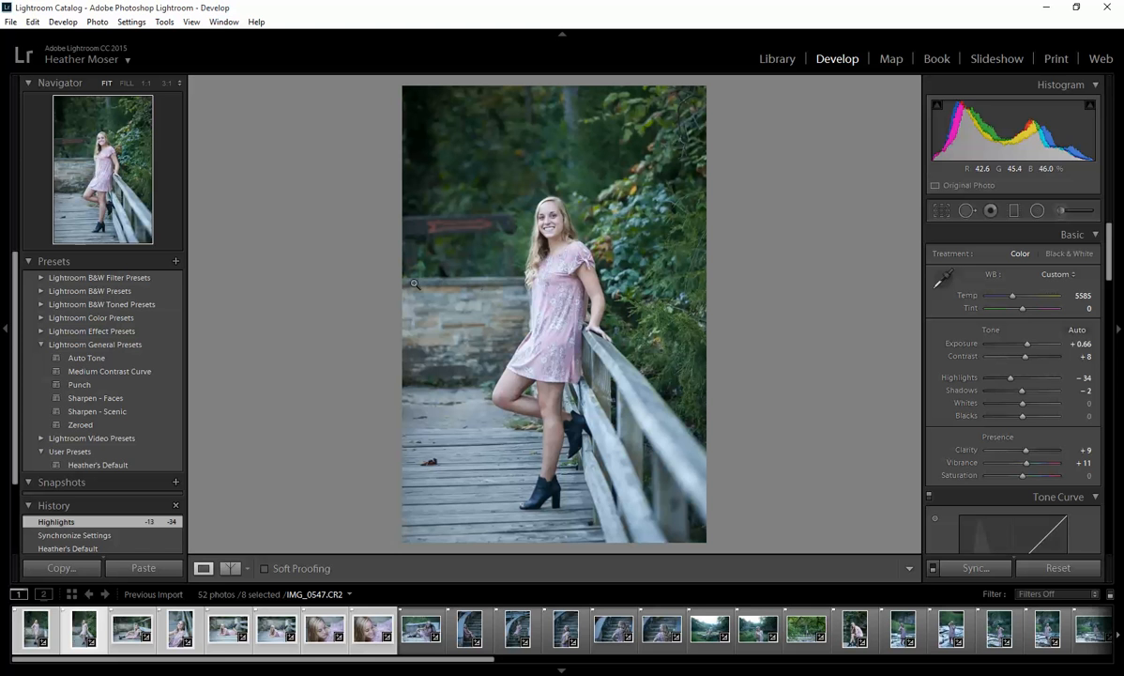
pyautogui.click(944, 219)
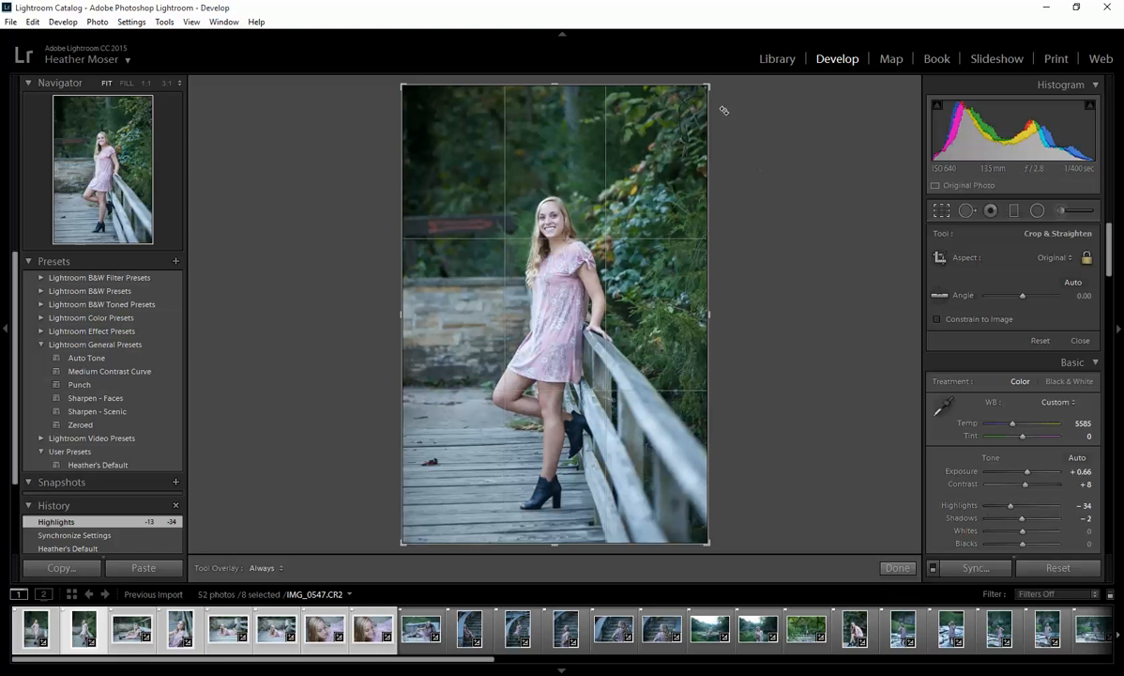
pyautogui.moveTo(751, 122); pyautogui.dragTo(752, 124)
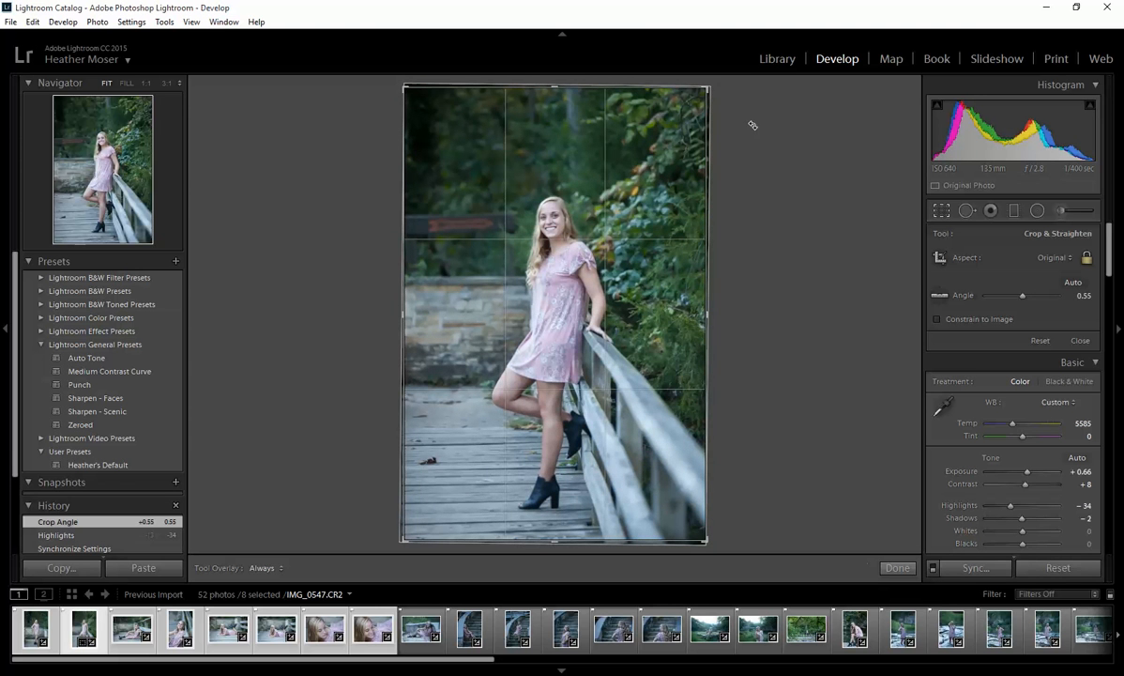
pyautogui.click(1079, 340)
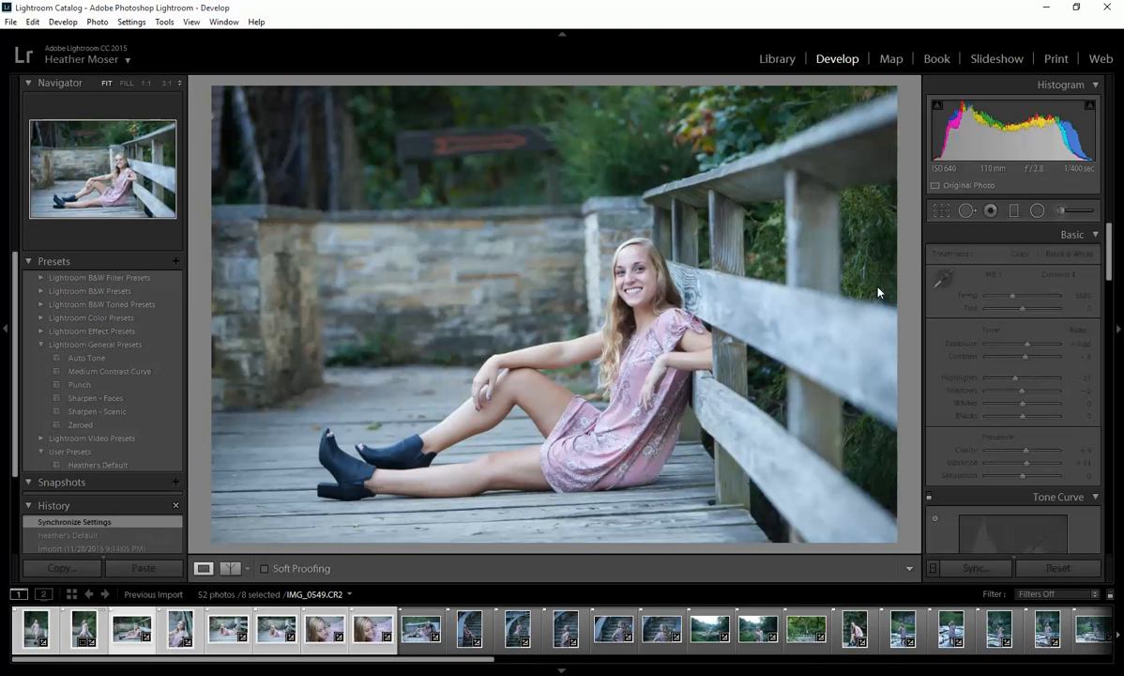
# - Straighten the third photo with a slight crop rotation and bring up the fourth photo
pyautogui.click(943, 210)
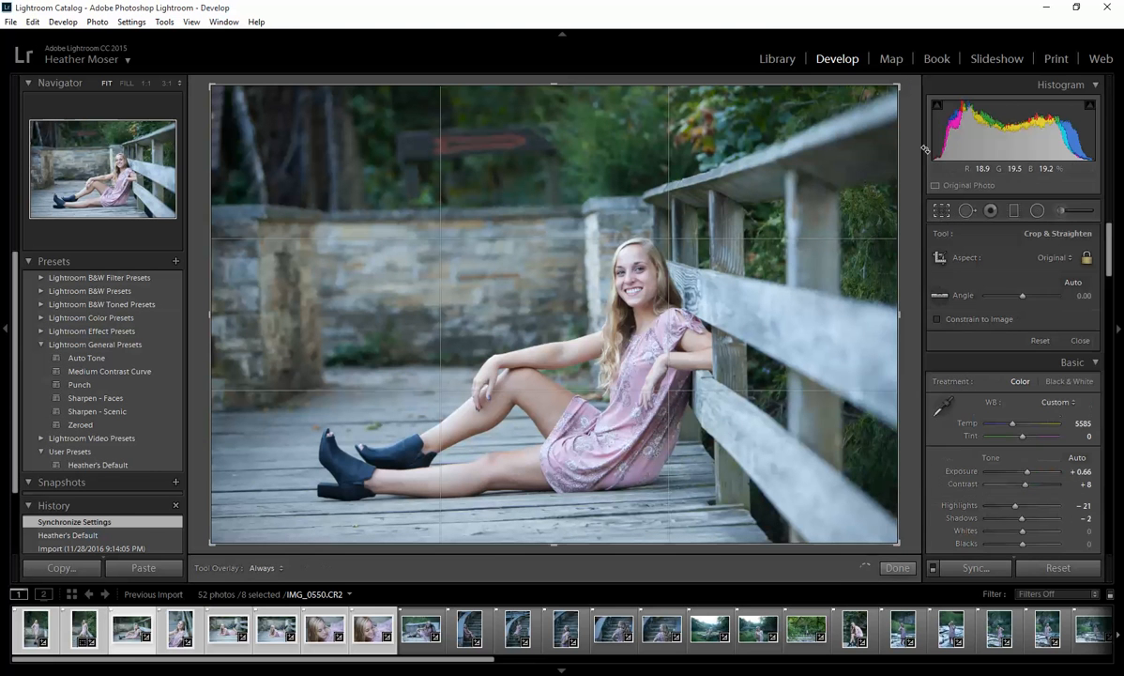
pyautogui.moveTo(910, 152); pyautogui.dragTo(907, 160)
pyautogui.click(166, 647)
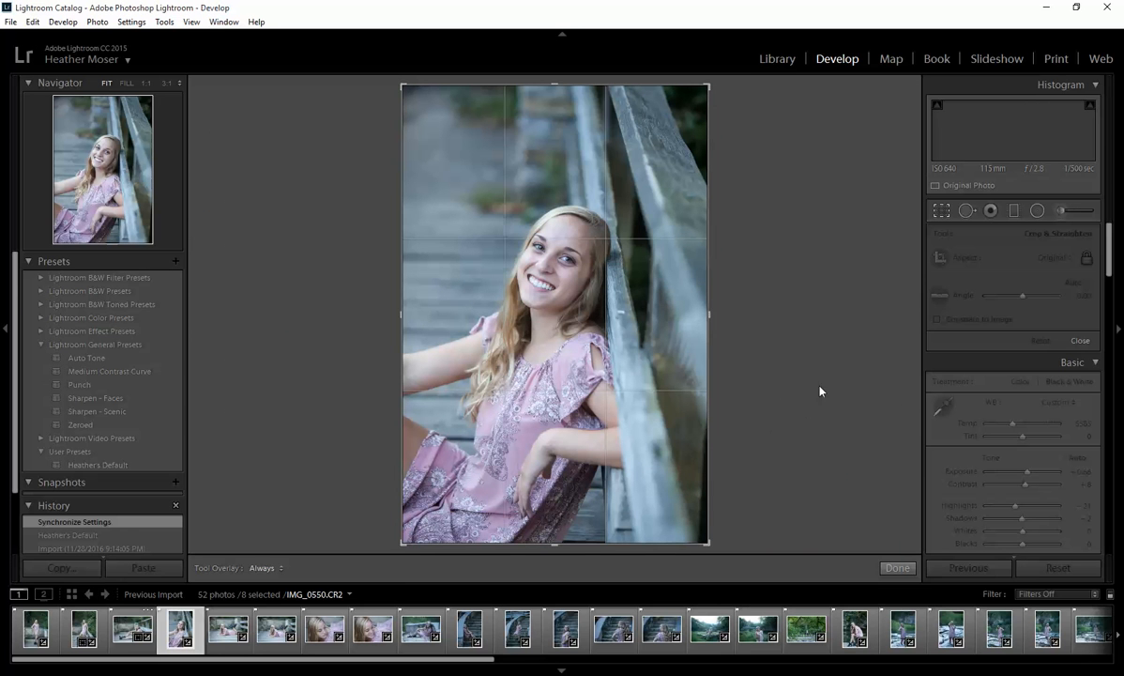
# - Straighten the fifth photo to a crop angle of 1.53 and lower its highlights to -36
pyautogui.click(226, 647)
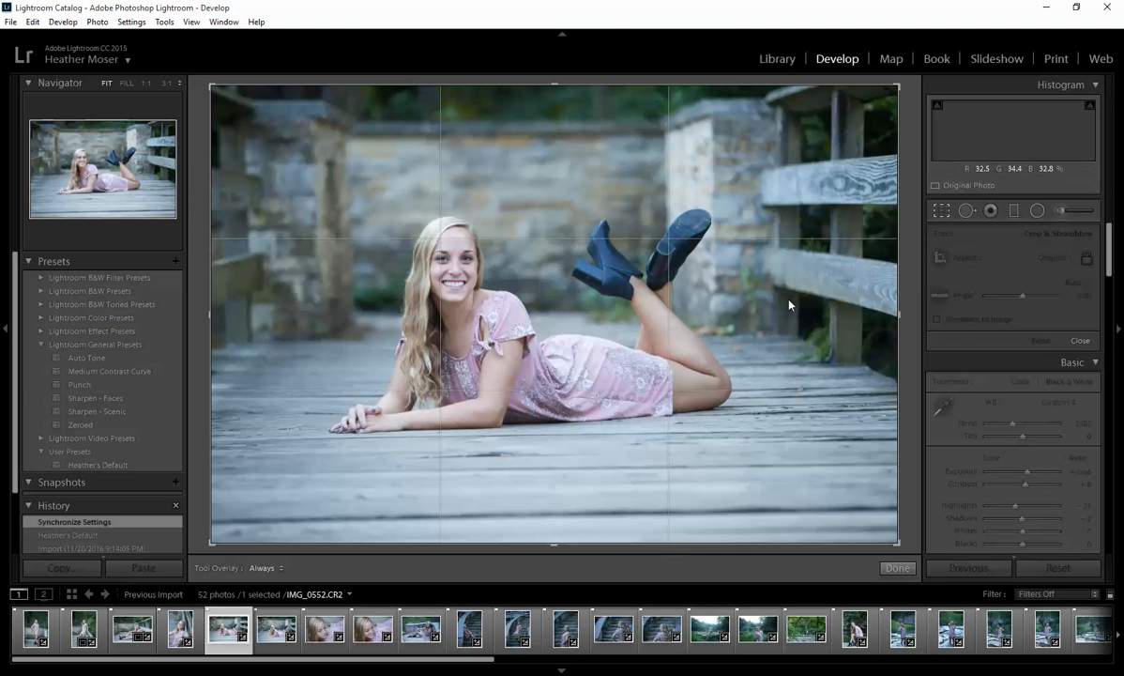
pyautogui.moveTo(912, 142); pyautogui.dragTo(921, 152)
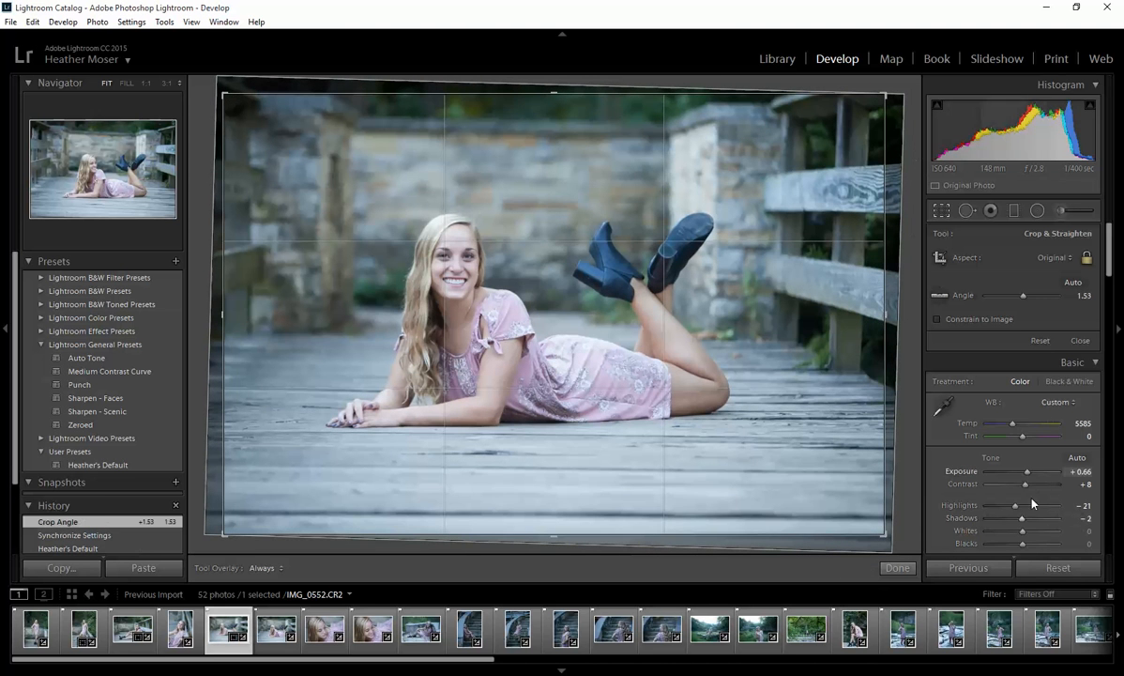
pyautogui.moveTo(1016, 514); pyautogui.dragTo(1012, 515)
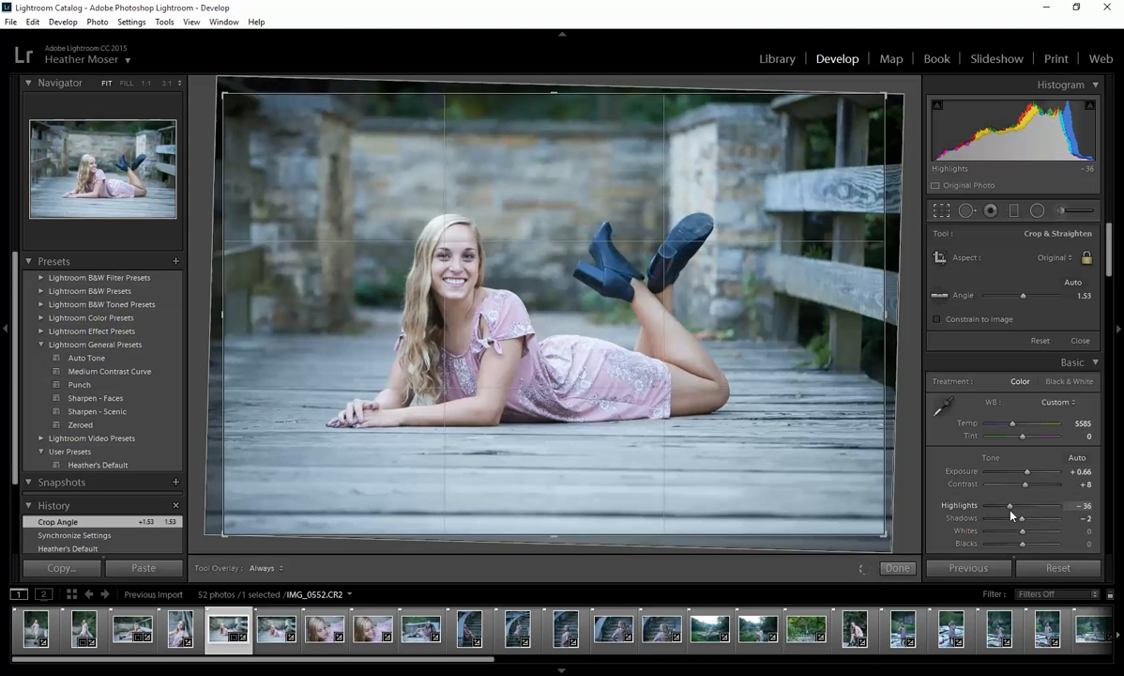
# - Straighten the sixth photo to a crop angle of -2.46 and shift the image slightly left within the crop frame
pyautogui.click(277, 635)
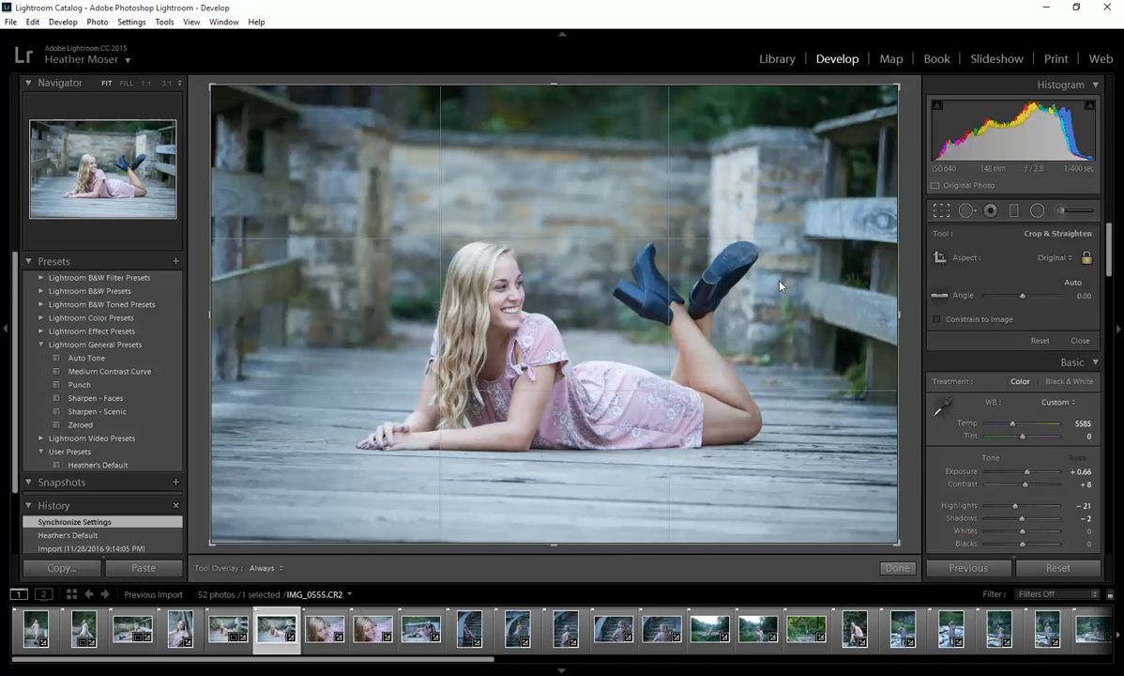
pyautogui.moveTo(910, 177); pyautogui.dragTo(903, 165)
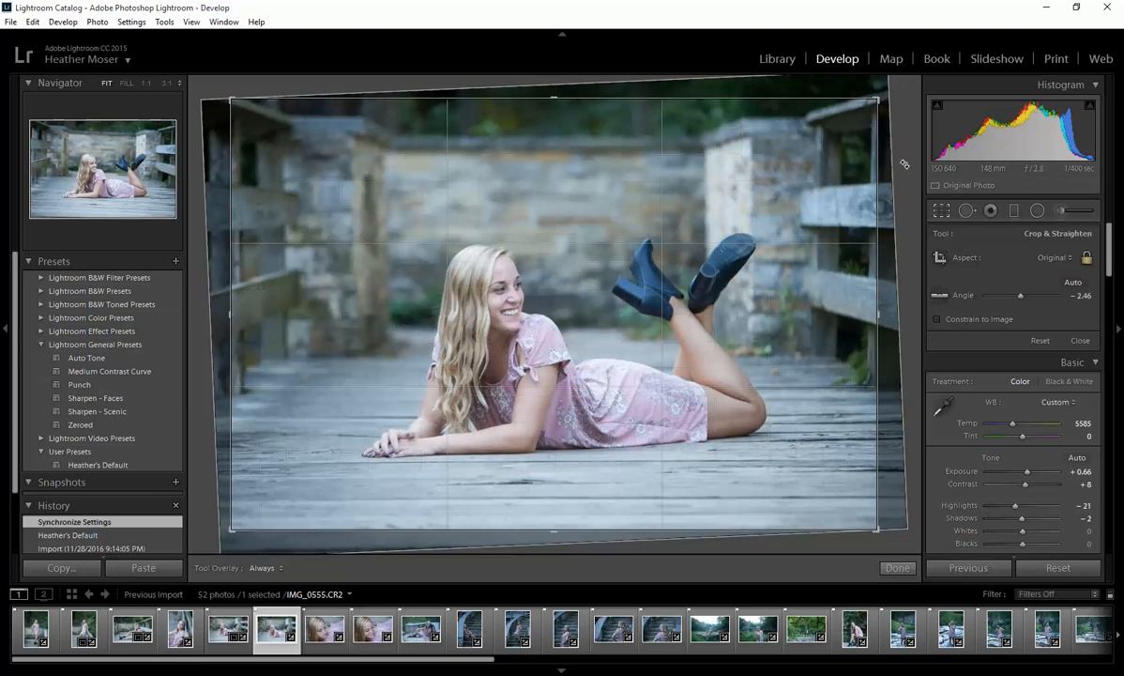
pyautogui.moveTo(805, 272); pyautogui.dragTo(795, 271)
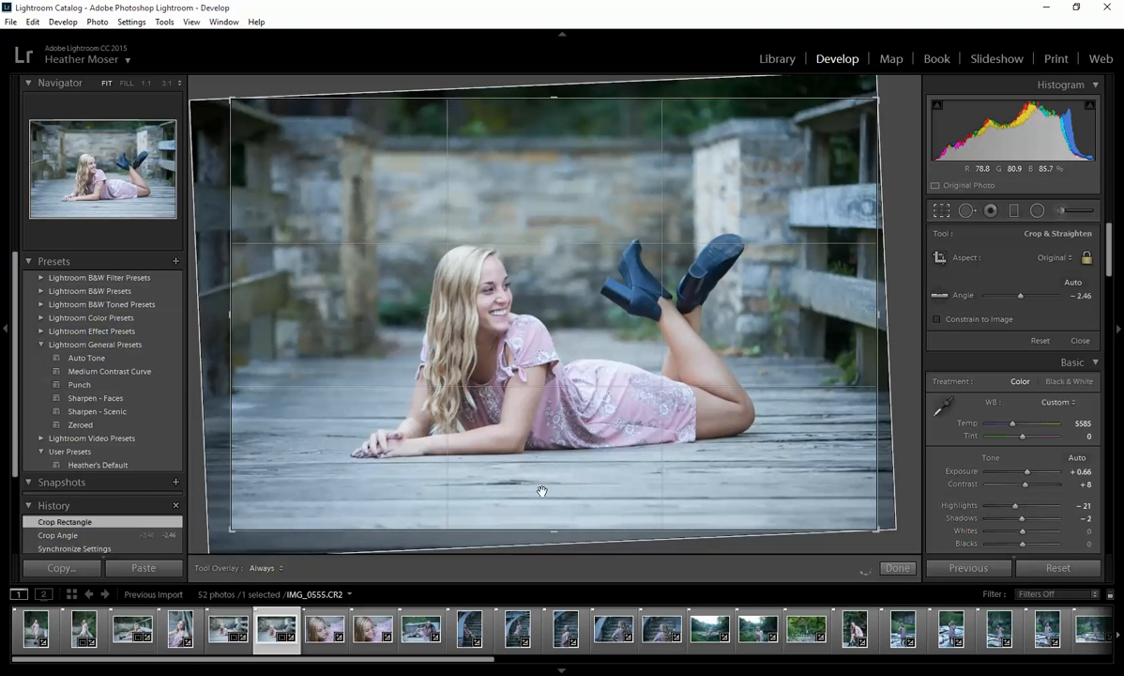
# - Set the seventh photo's exposure to +1.13 and its tint to -6
pyautogui.click(327, 644)
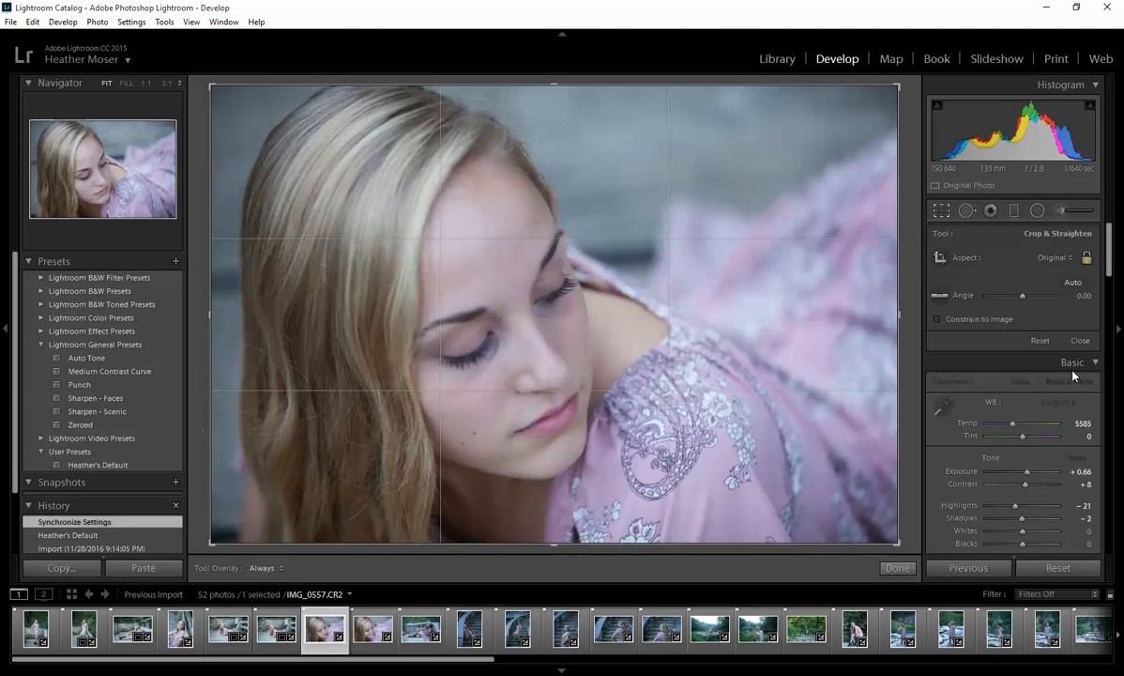
pyautogui.moveTo(1029, 477); pyautogui.dragTo(1032, 476)
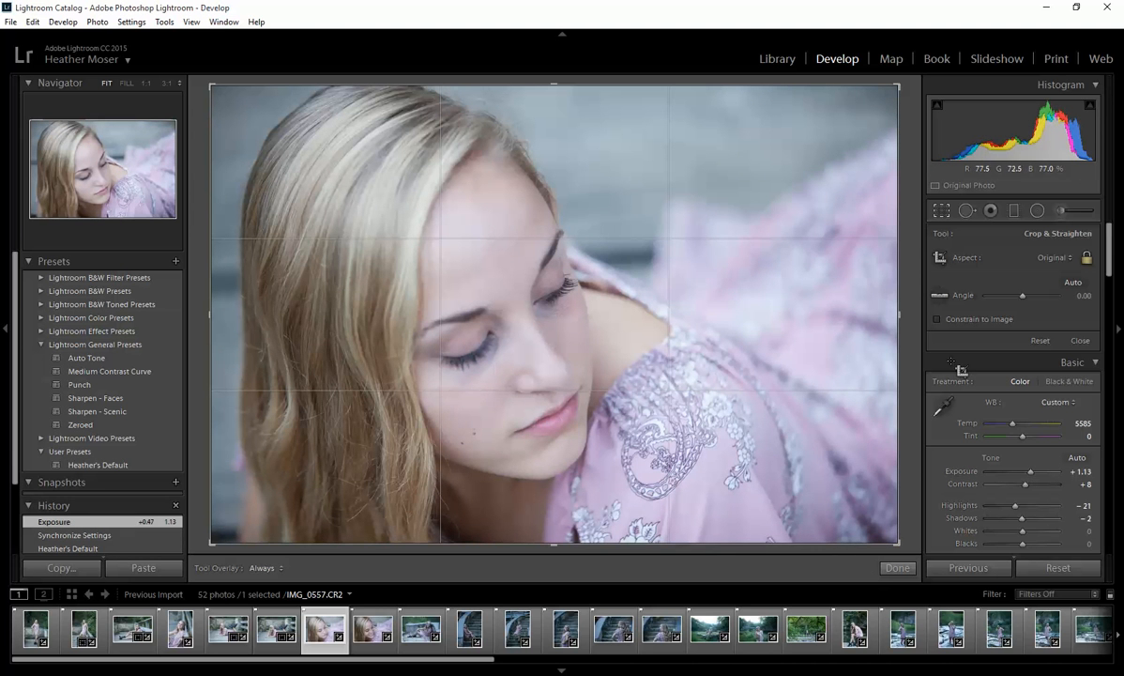
pyautogui.moveTo(1023, 440); pyautogui.dragTo(1023, 443)
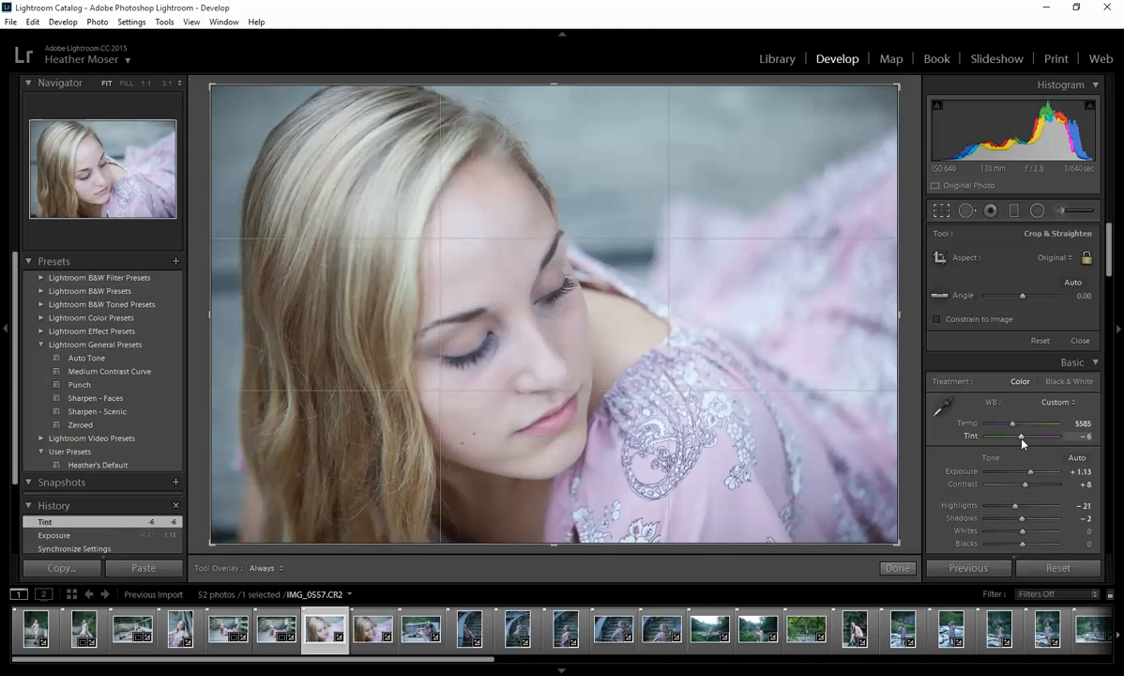
# - Synchronize the seventh photo's develop settings to the eighth photo, leaving out Crop
pyautogui.keyDown('ctrl'); pyautogui.click(383, 643); pyautogui.keyUp('ctrl')
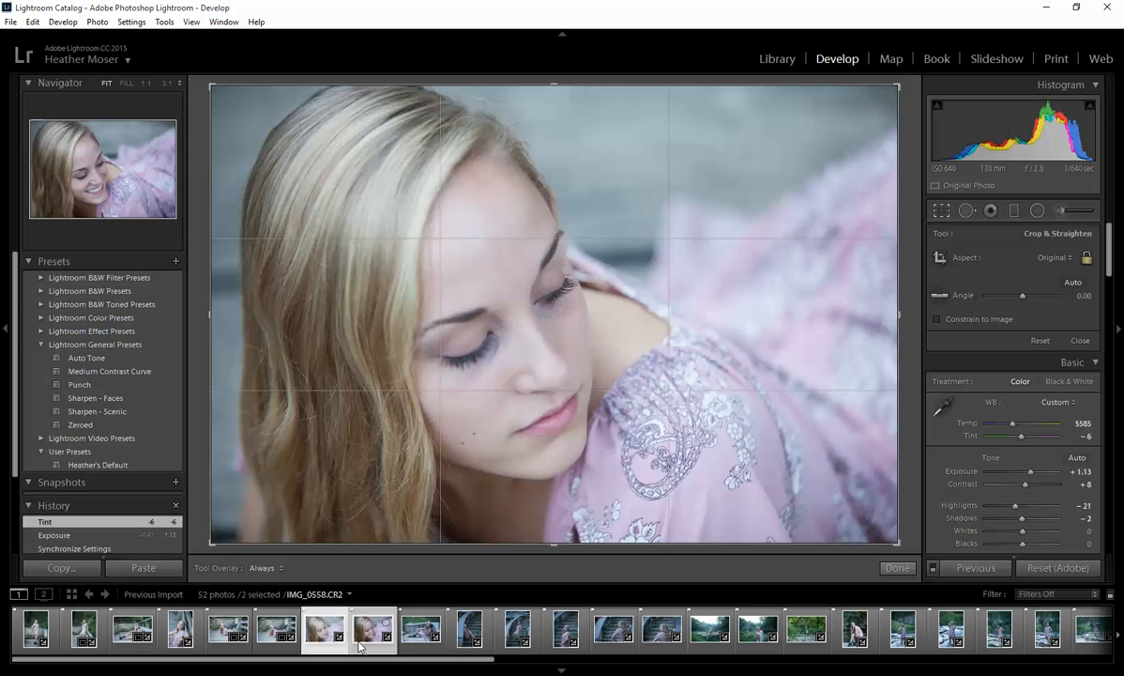
pyautogui.click(995, 574)
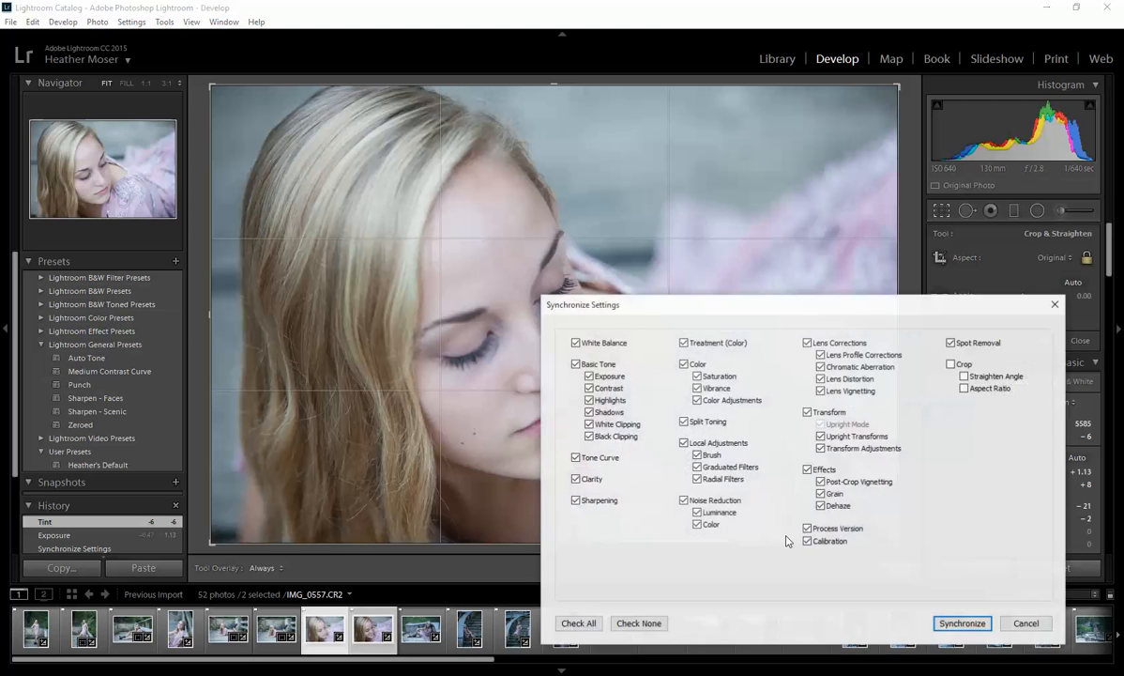
pyautogui.click(959, 620)
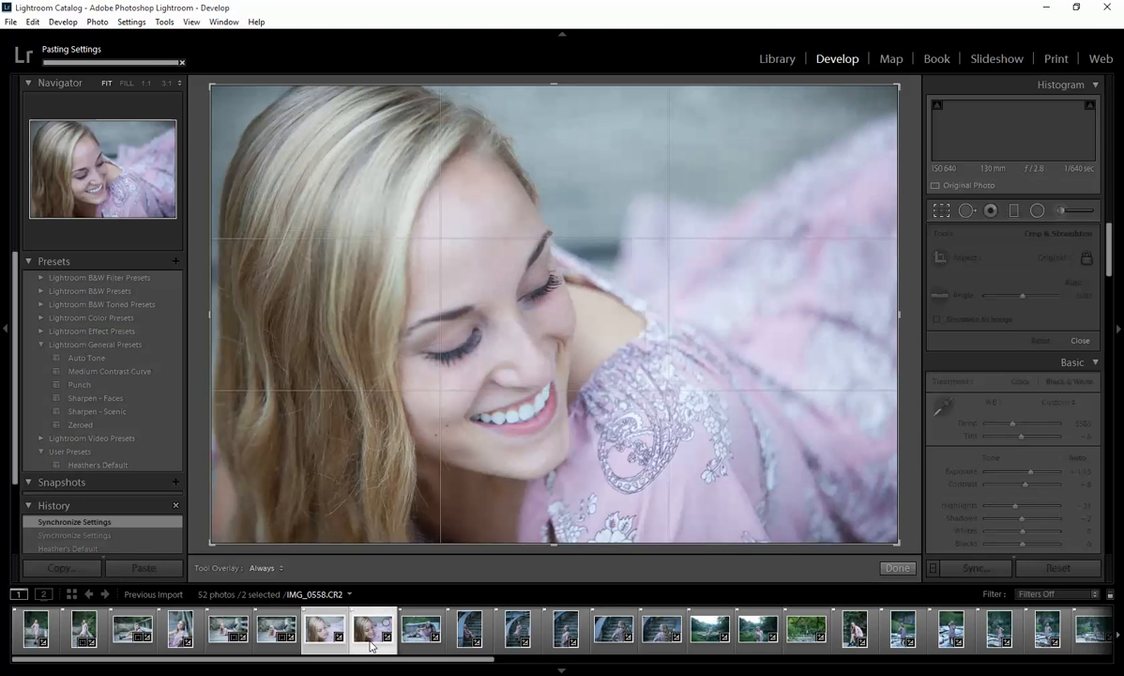
# - Adjust the ninth photo to exposure +0.47, temperature 5585, tint 0 and highlights -26
pyautogui.click(419, 646)
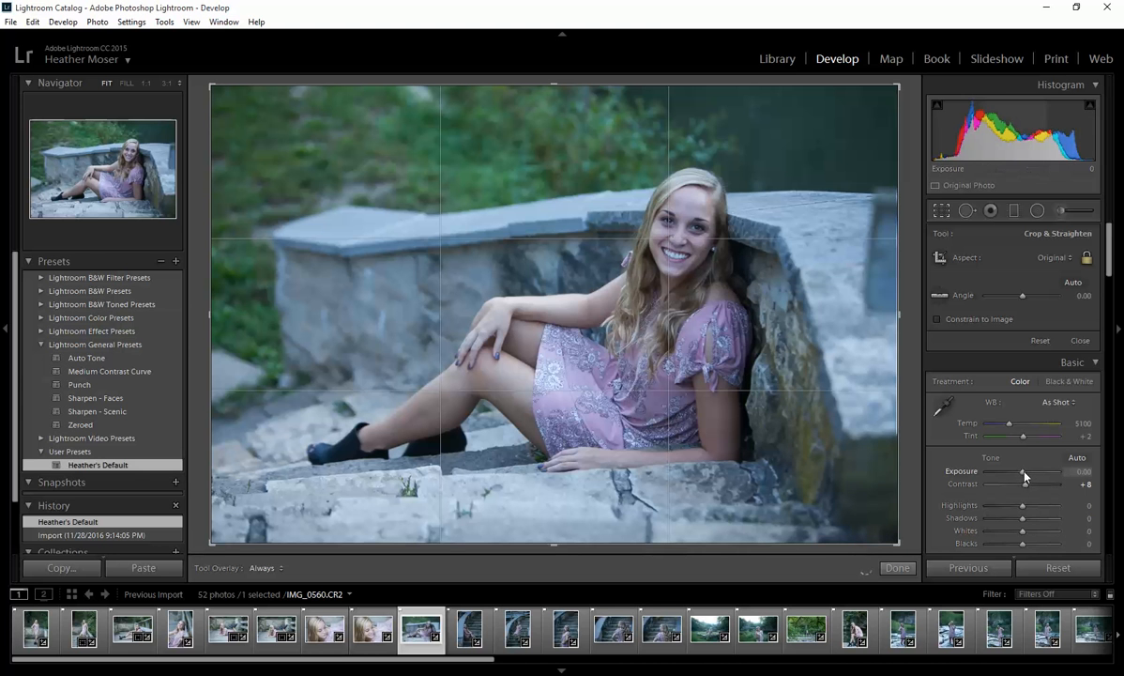
pyautogui.moveTo(1023, 474); pyautogui.dragTo(1027, 475)
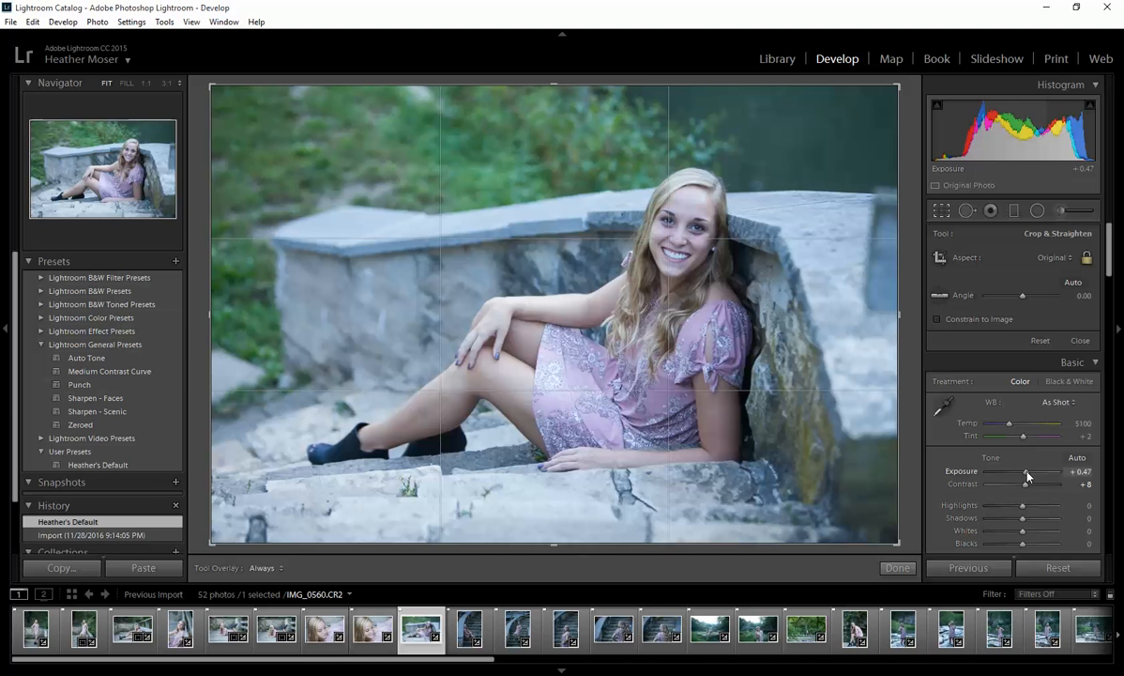
pyautogui.moveTo(1011, 427); pyautogui.dragTo(1015, 427)
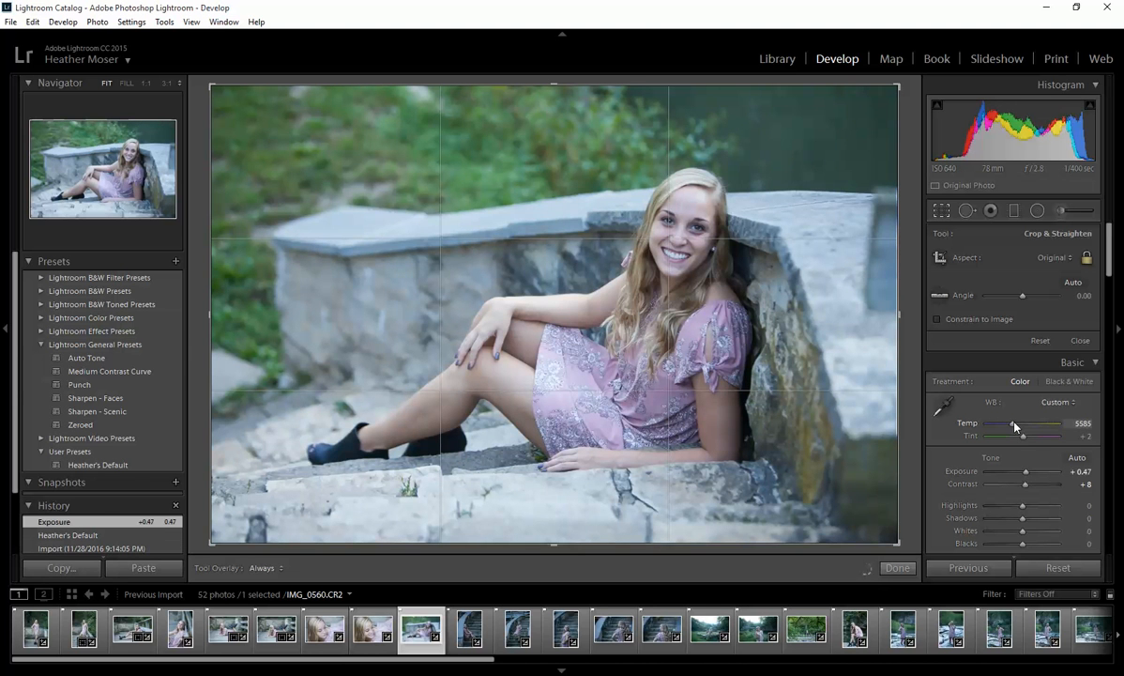
pyautogui.moveTo(1023, 505); pyautogui.dragTo(1012, 505)
pyautogui.moveTo(1022, 438); pyautogui.dragTo(1022, 439)
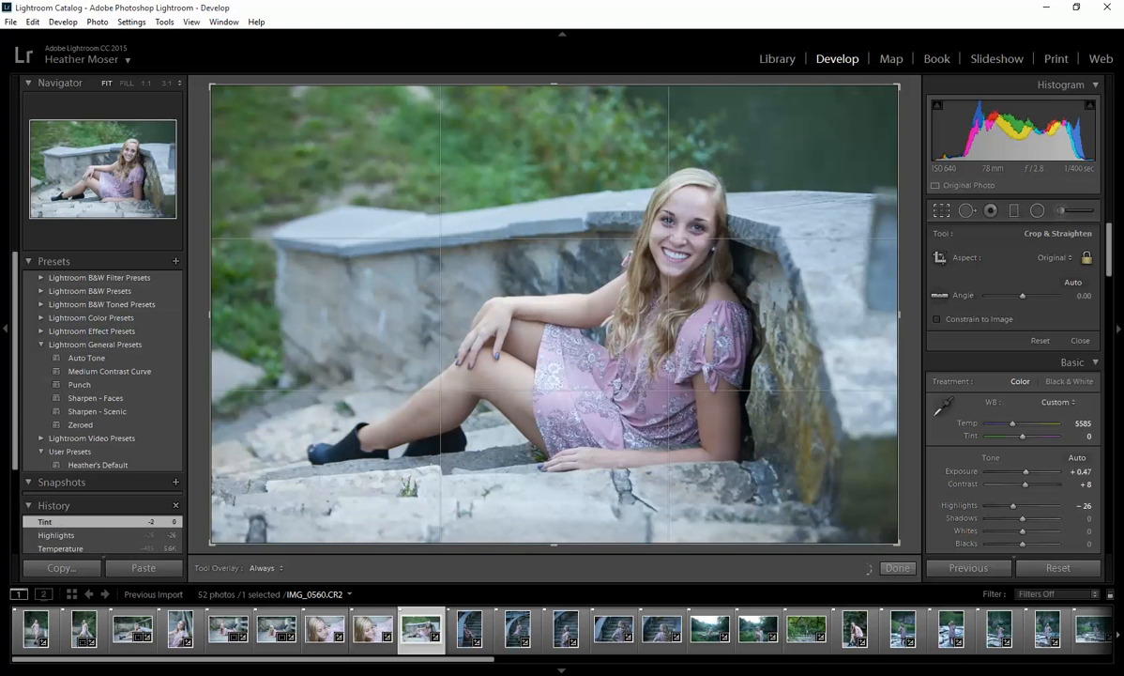
# - Synchronize the ninth photo's develop settings to the next five photos
pyautogui.keyDown('shift'); pyautogui.click(661, 628); pyautogui.keyUp('shift')
pyautogui.click(976, 568)
pyautogui.click(964, 616)
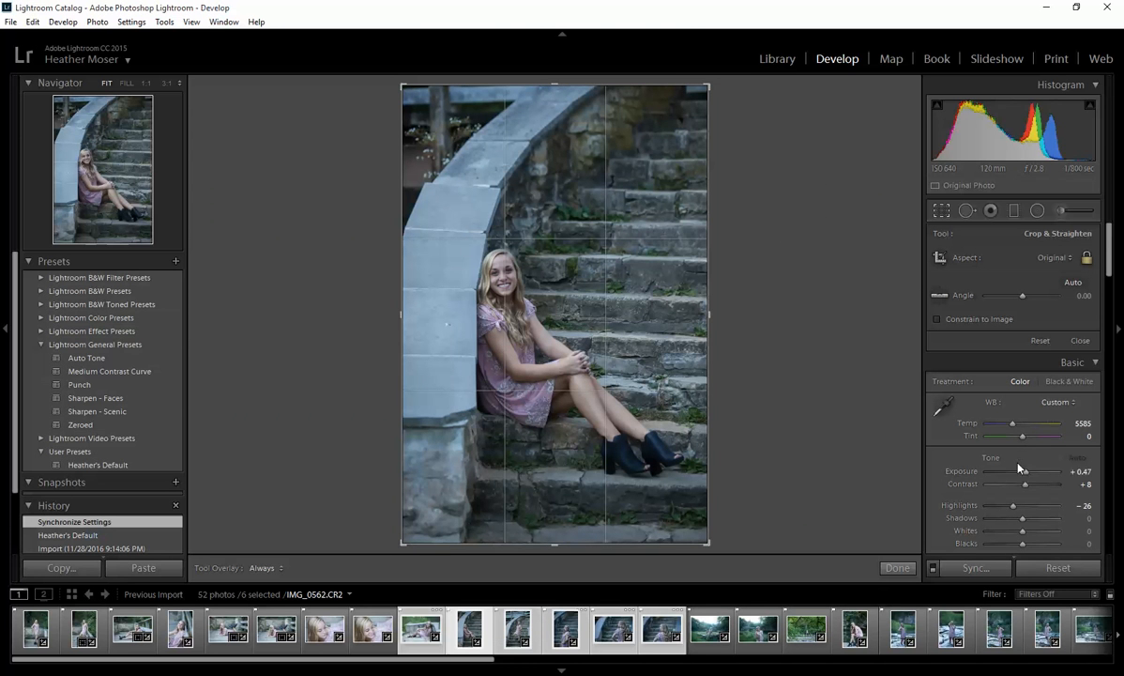
# - Set the exposure to +1.32 on the tenth photo and +0.94 on the eleventh, straightening the eleventh to a crop angle of 1.19
pyautogui.moveTo(1024, 471); pyautogui.dragTo(1032, 472)
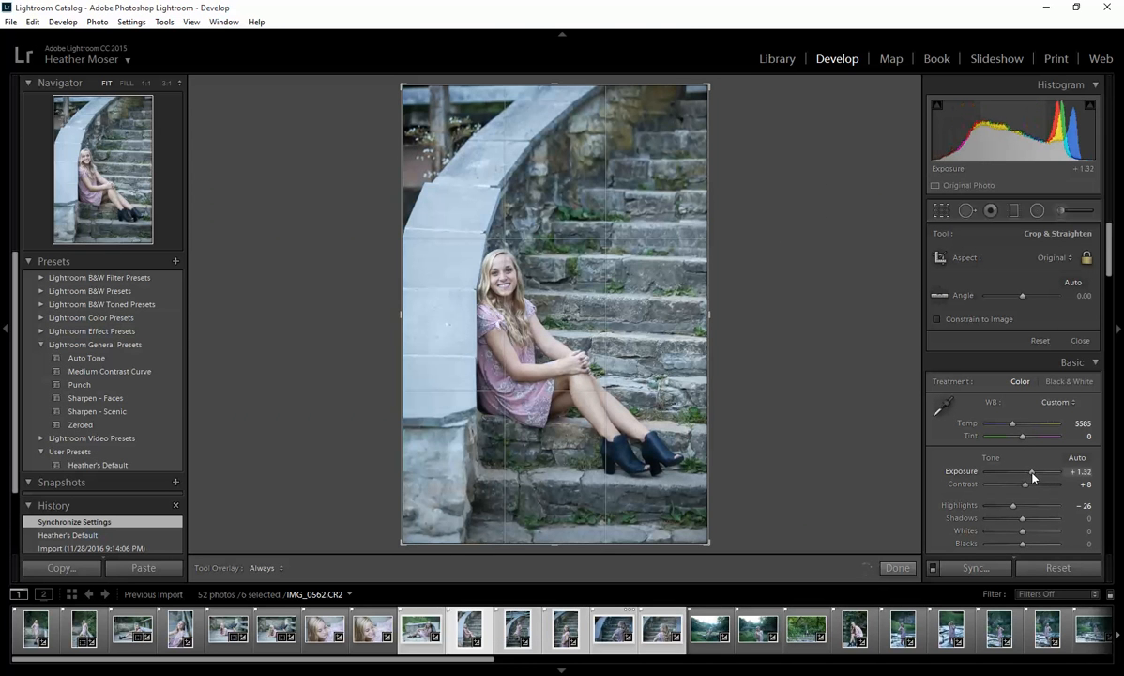
pyautogui.click(514, 640)
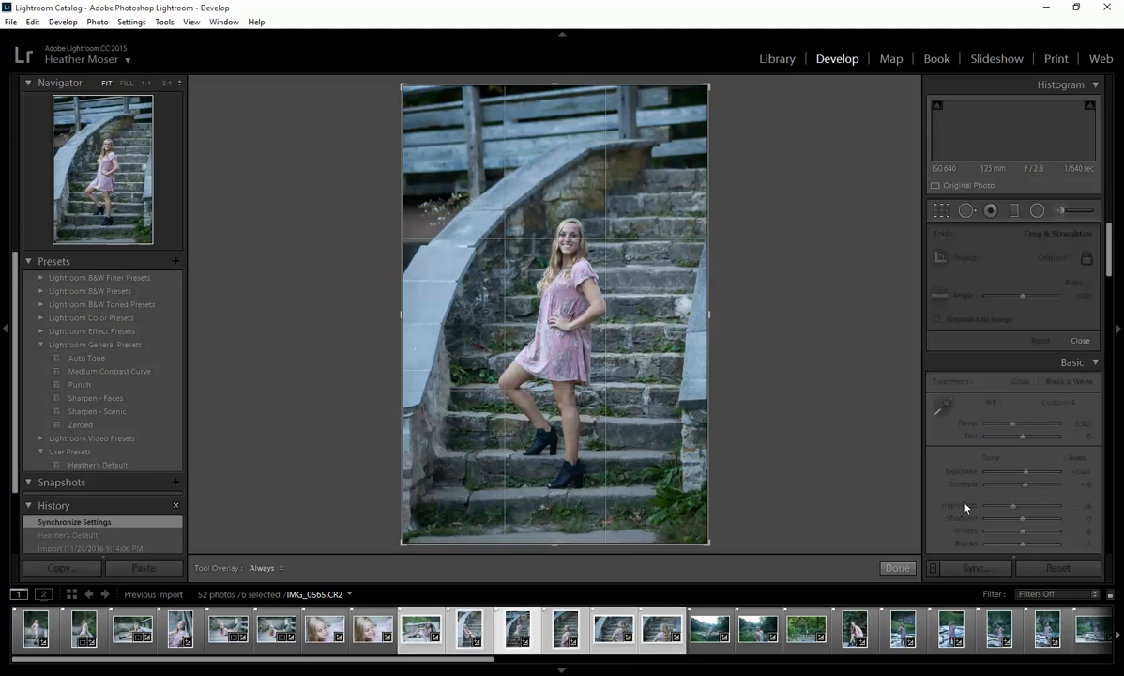
pyautogui.moveTo(742, 108); pyautogui.dragTo(741, 112)
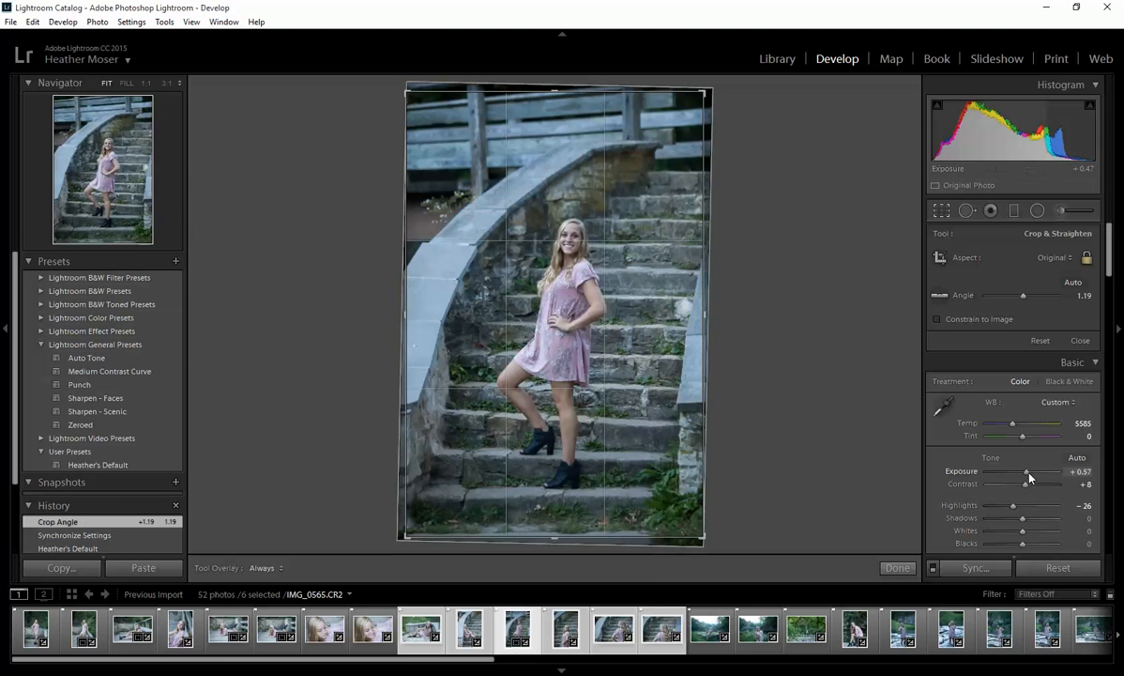
pyautogui.moveTo(1026, 471); pyautogui.dragTo(1029, 471)
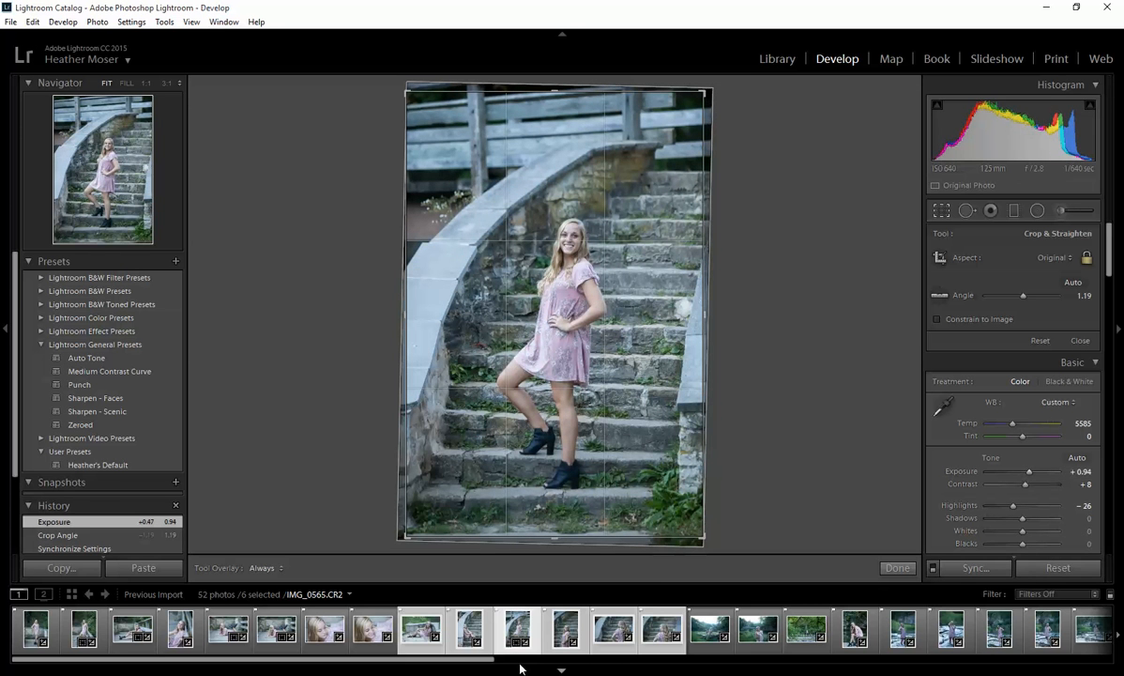
# - Crop the twelfth photo tighter around the subject, reposition it in the frame, and set its exposure to +0.76
pyautogui.click(568, 638)
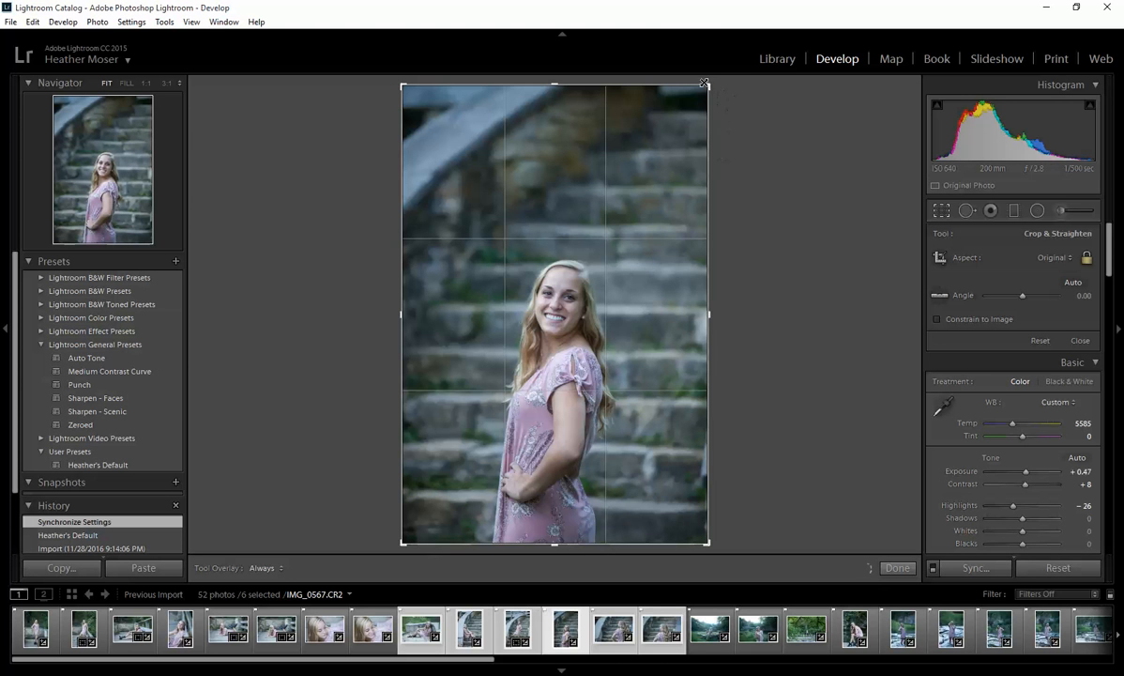
pyautogui.moveTo(706, 83); pyautogui.dragTo(651, 169)
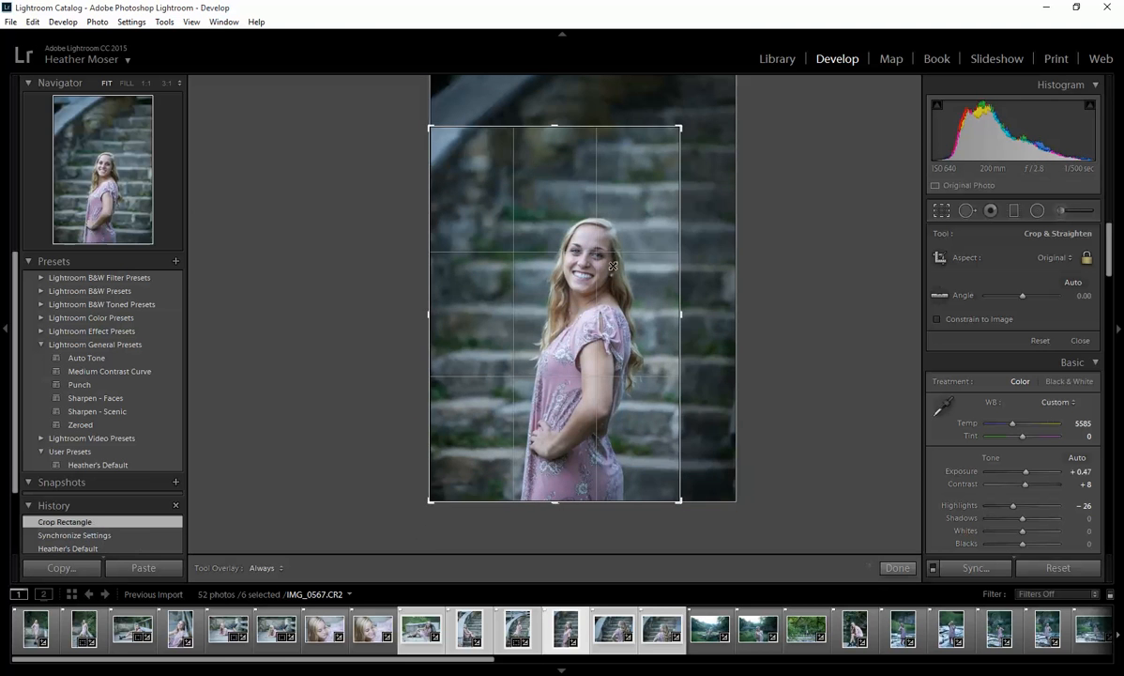
pyautogui.moveTo(601, 333); pyautogui.dragTo(573, 334)
pyautogui.moveTo(1025, 472); pyautogui.dragTo(1028, 477)
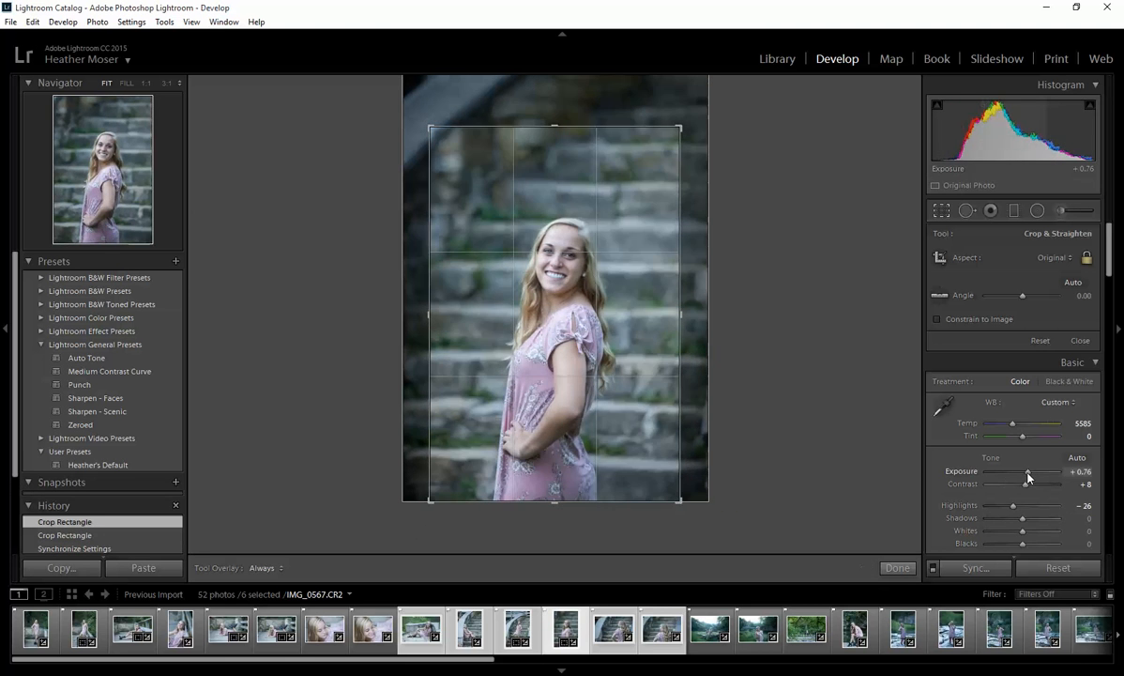
# - Review the thirteenth and fourteenth photos and close the crop tool
pyautogui.click(614, 644)
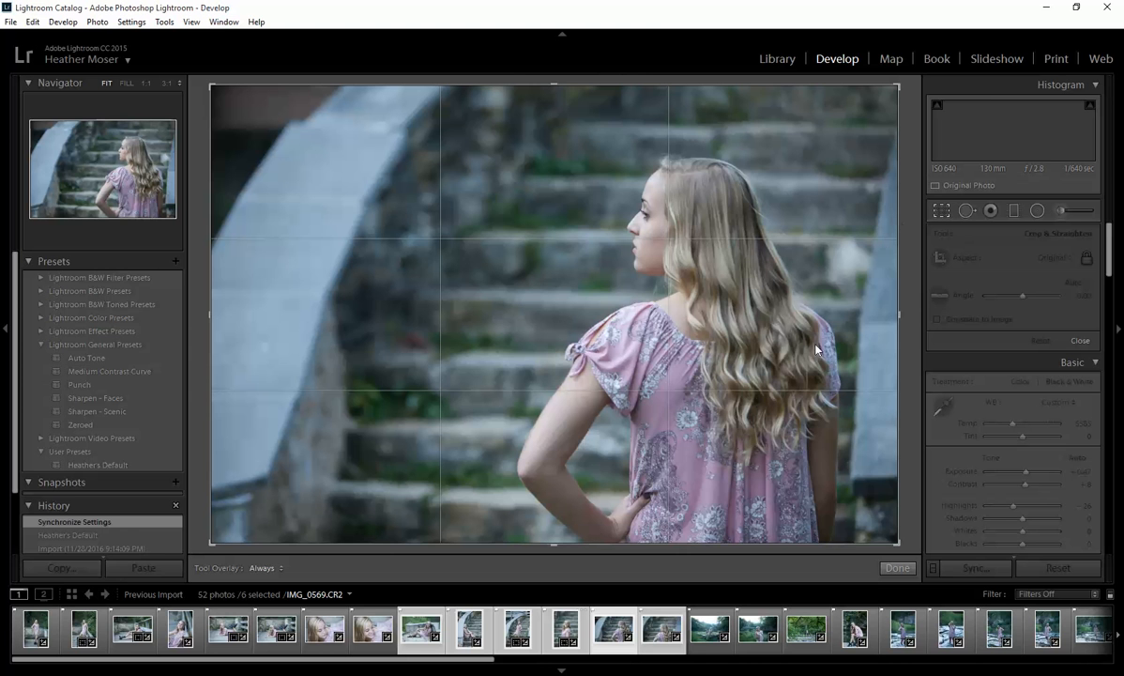
pyautogui.click(660, 644)
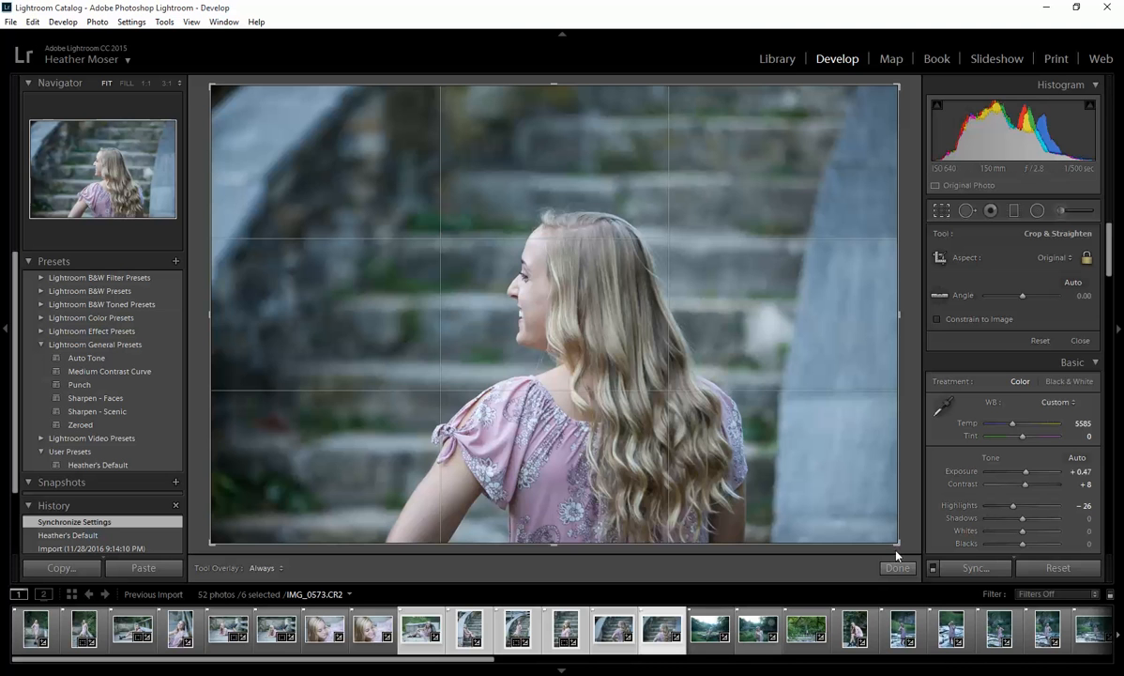
pyautogui.click(1080, 341)
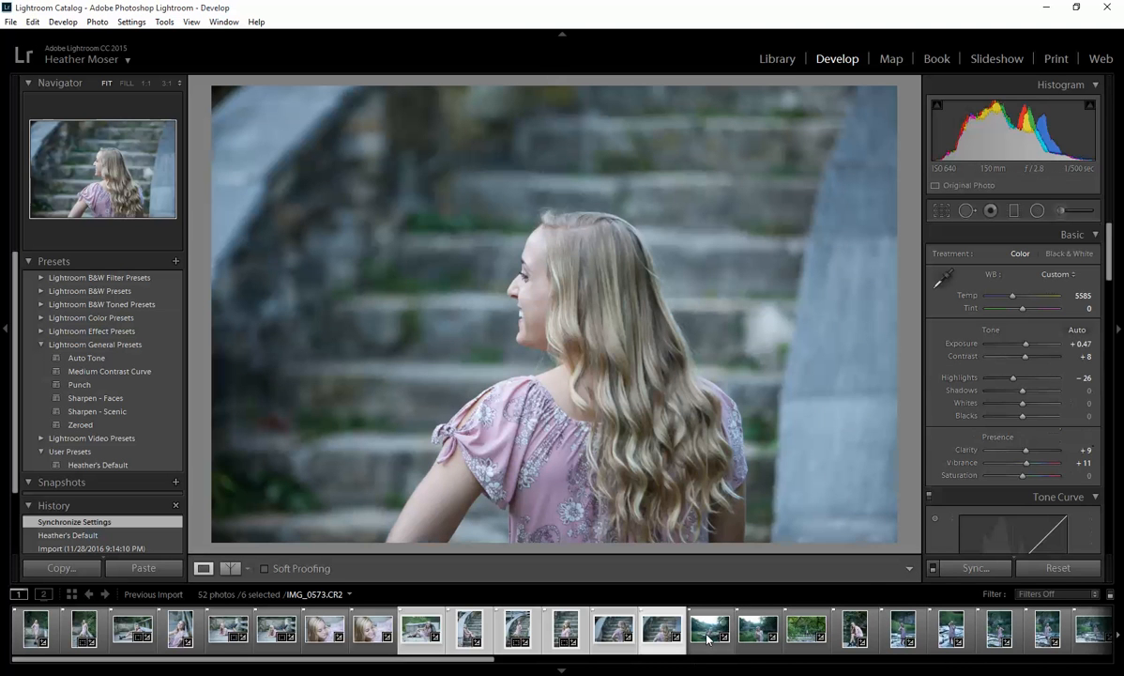
# - Set the fifteenth photo's exposure to +0.57 and its temperature to 5962
pyautogui.click(709, 628)
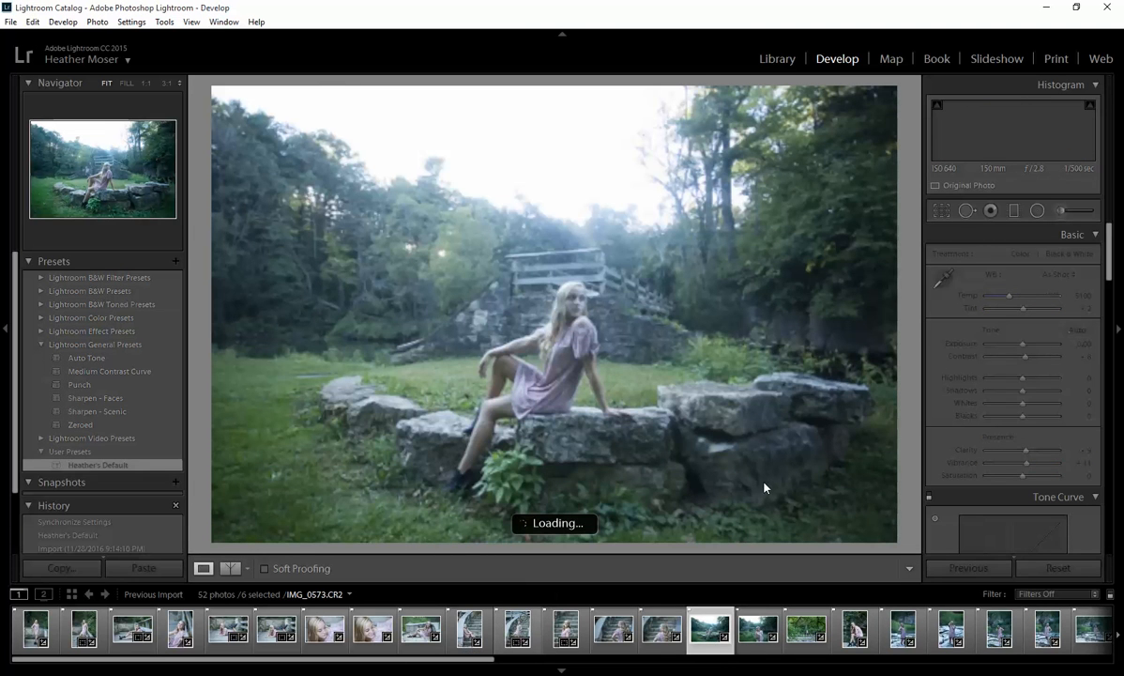
pyautogui.moveTo(490, 663); pyautogui.dragTo(582, 660)
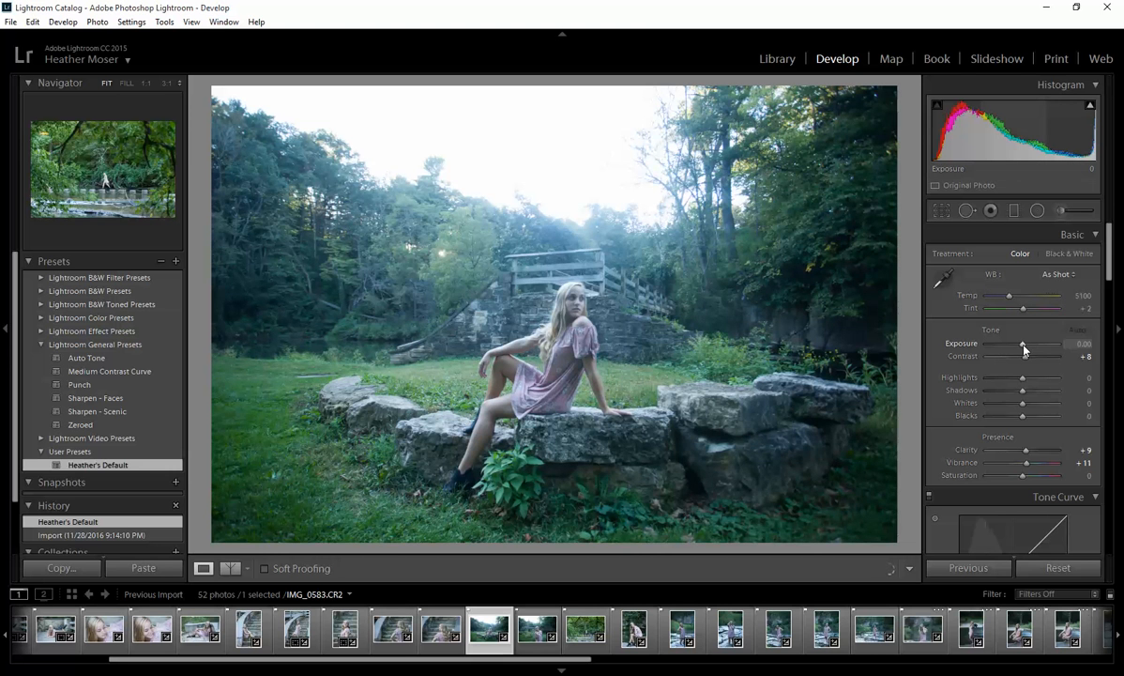
pyautogui.moveTo(1023, 346); pyautogui.dragTo(1029, 349)
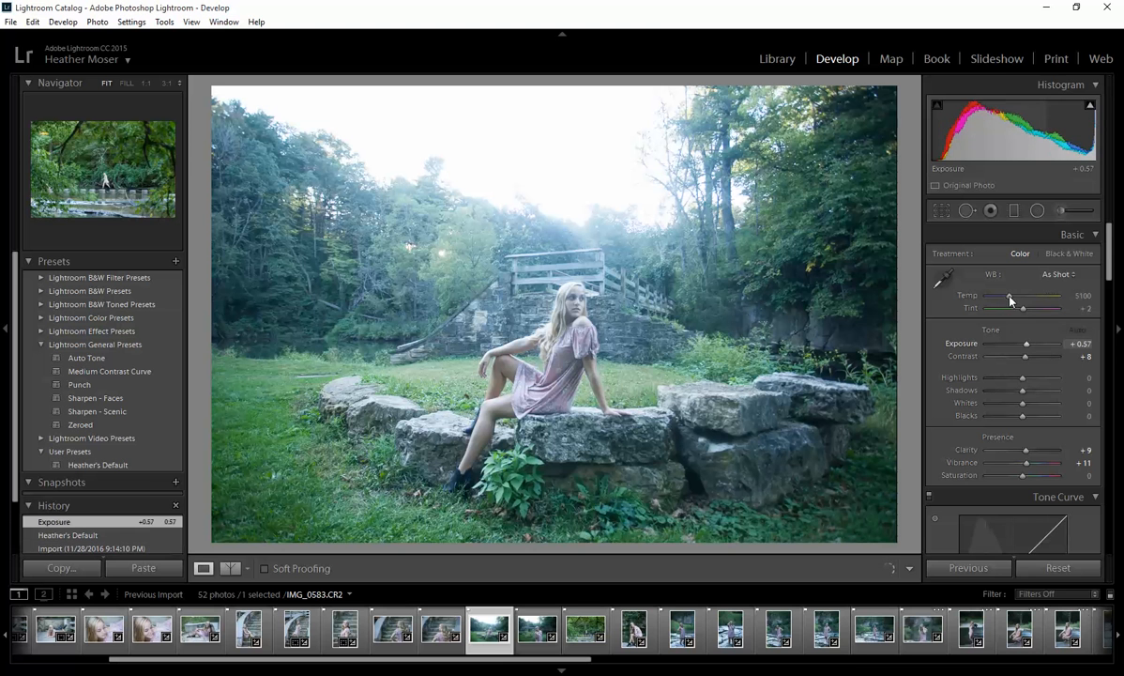
pyautogui.moveTo(1010, 299); pyautogui.dragTo(1016, 299)
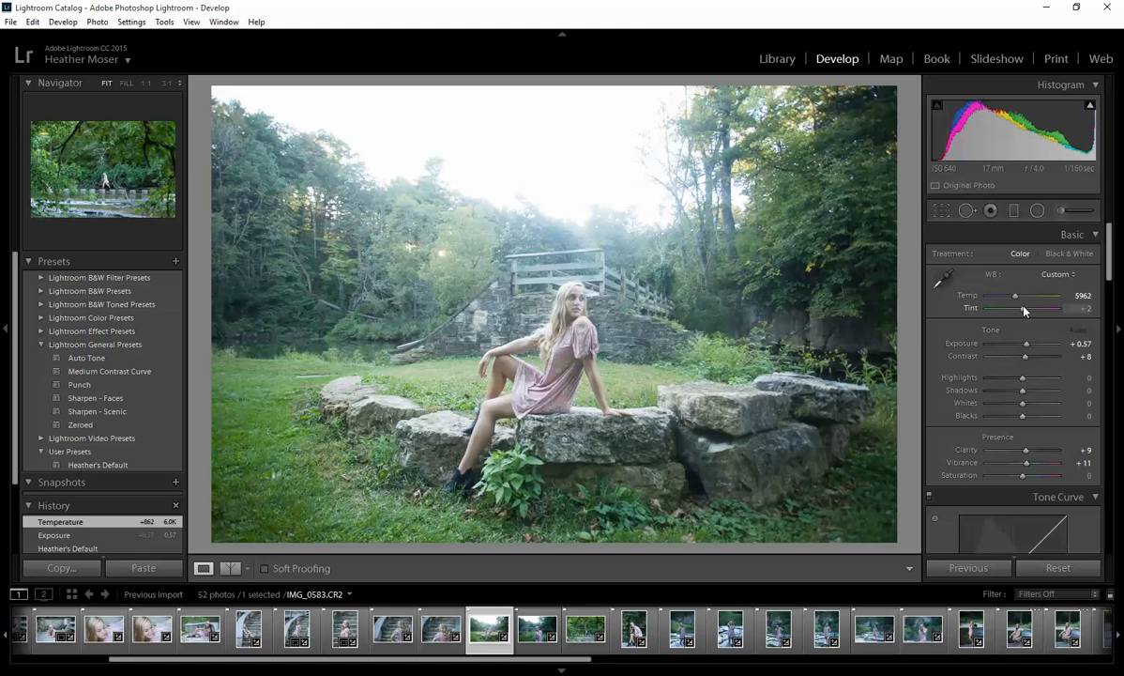
# - Set the fifteenth photo's tint to 0, contrast to +38 and highlights to -70
pyautogui.press('shift')
pyautogui.click(1023, 310)
pyautogui.moveTo(1024, 310); pyautogui.dragTo(1022, 310)
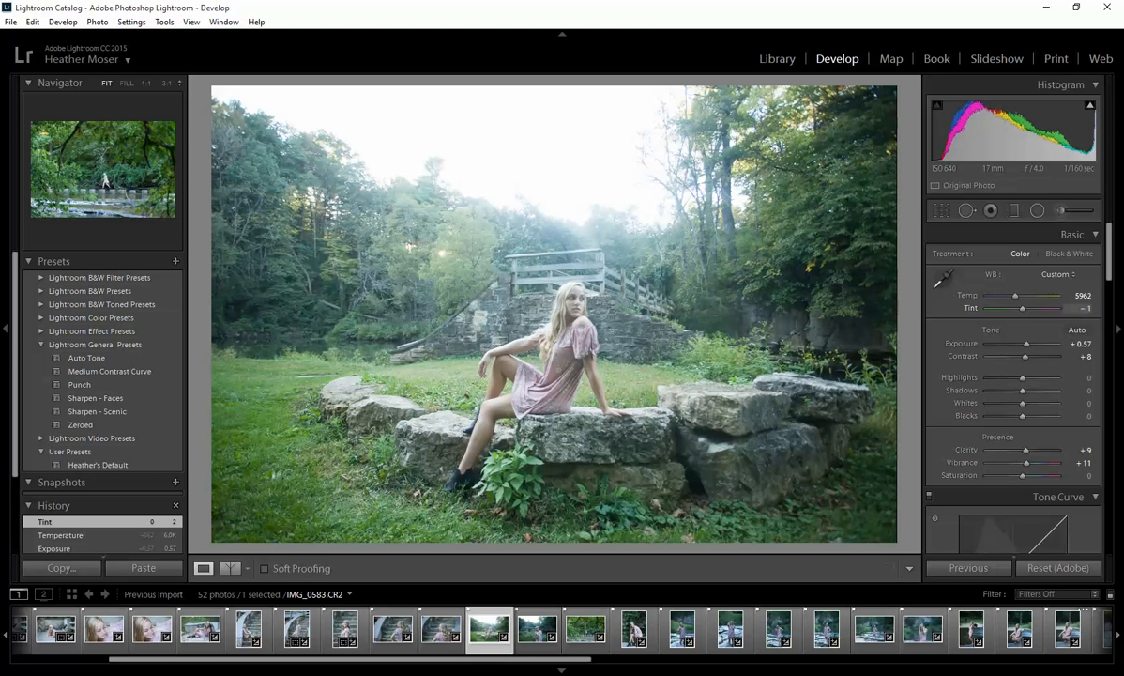
pyautogui.moveTo(1021, 310); pyautogui.dragTo(1022, 310)
pyautogui.moveTo(1026, 356); pyautogui.dragTo(993, 380)
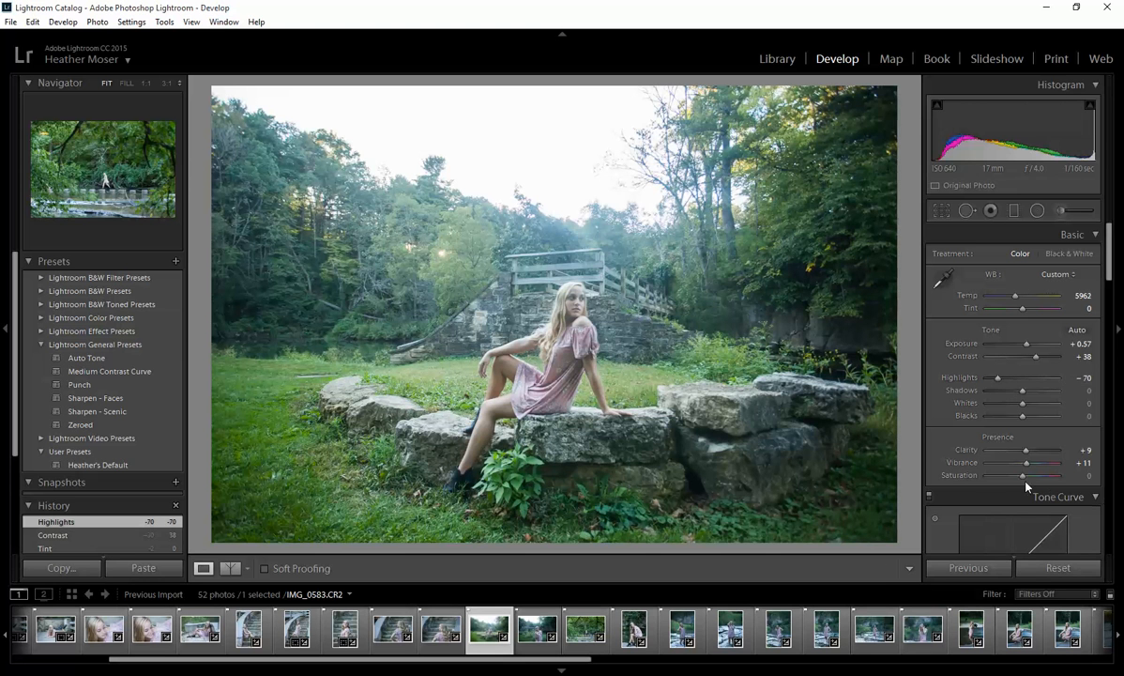
# - Set the stone-bench photo's temperature to 6151 and synchronize its settings to the adjacent riverside photo
pyautogui.moveTo(1015, 300); pyautogui.dragTo(1019, 299)
pyautogui.keyDown('ctrl'); pyautogui.click(538, 629); pyautogui.keyUp('ctrl')
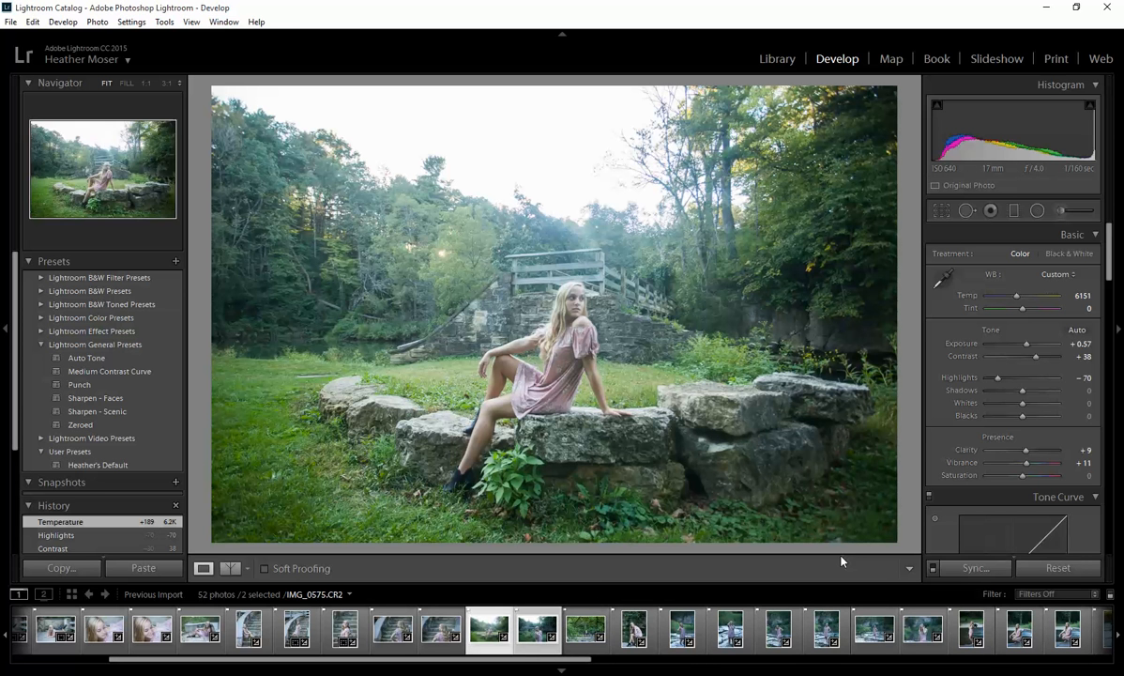
pyautogui.click(979, 569)
pyautogui.click(963, 622)
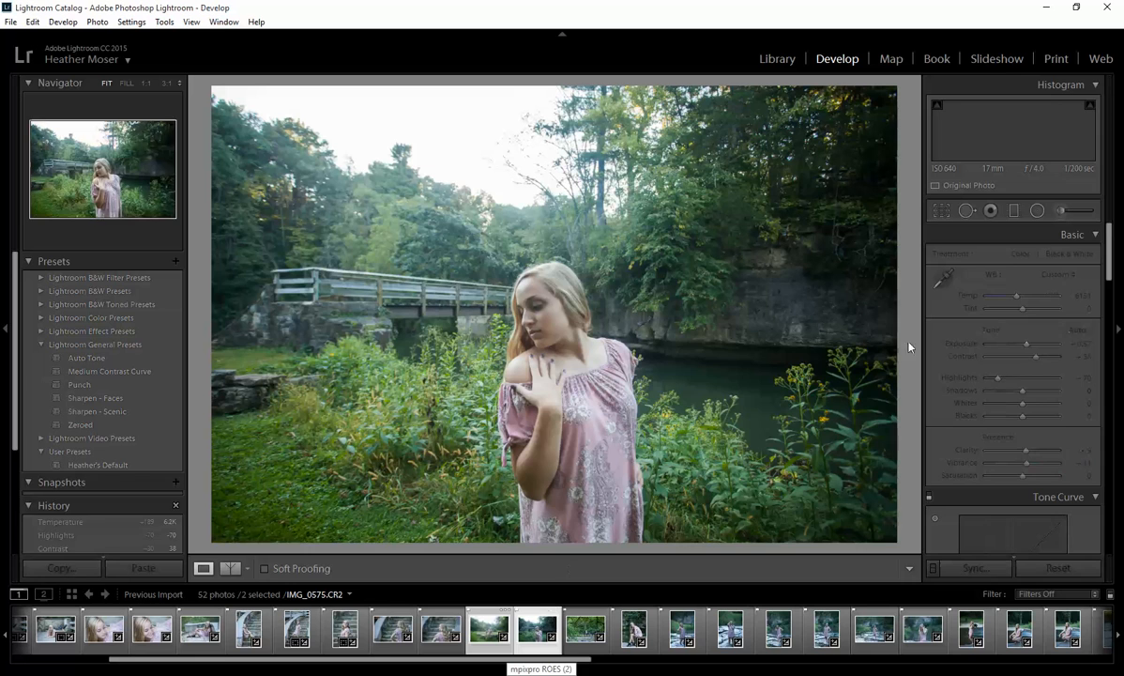
# - Set the riverside photo IMG_0575's exposure to +1.13 and its highlights to -91
pyautogui.moveTo(1029, 345); pyautogui.dragTo(1032, 347)
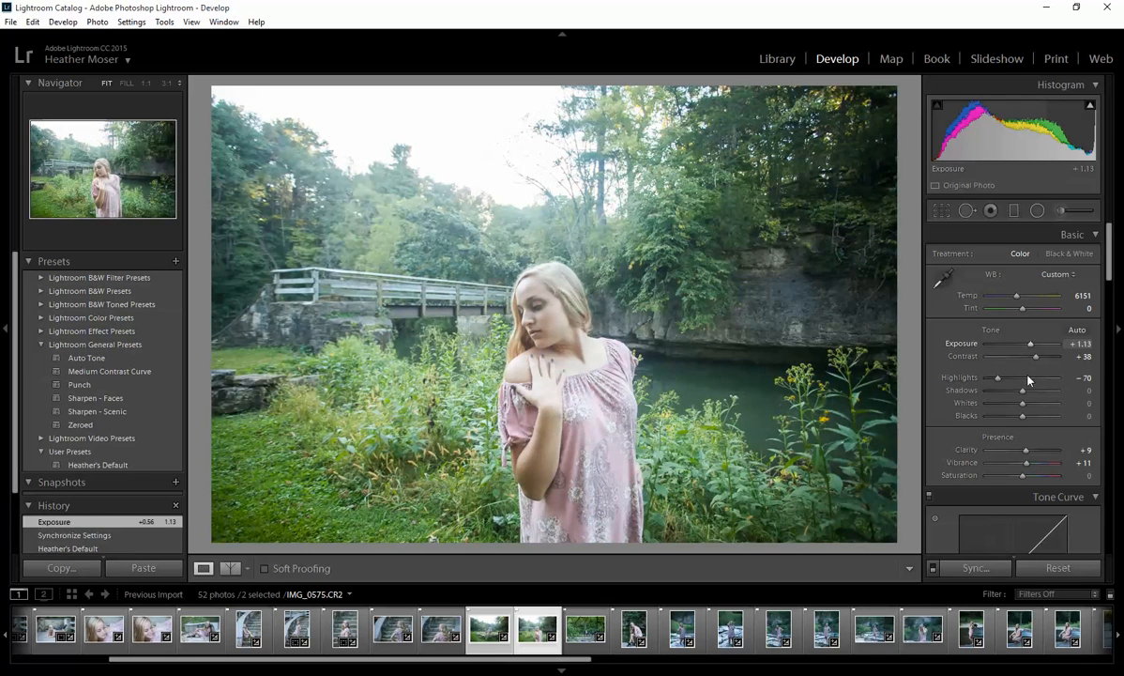
pyautogui.moveTo(996, 377); pyautogui.dragTo(992, 385)
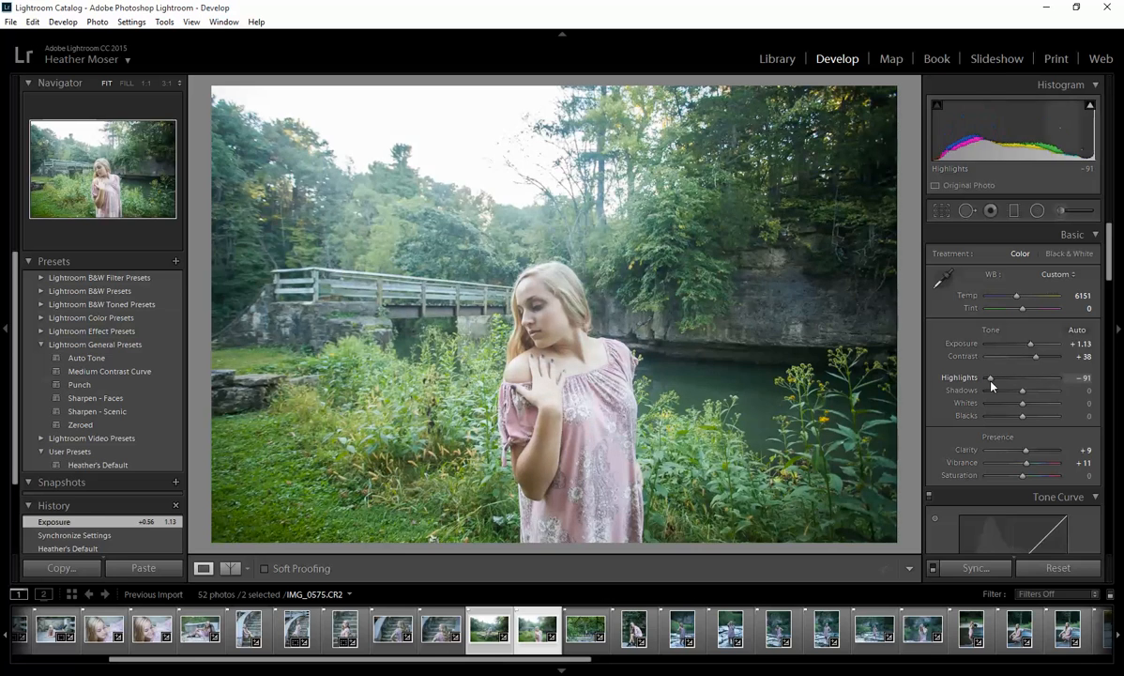
# - Set the highlights to -60 and the temperature to 5679 on the stepping-stones photo IMG_0583
pyautogui.click(591, 640)
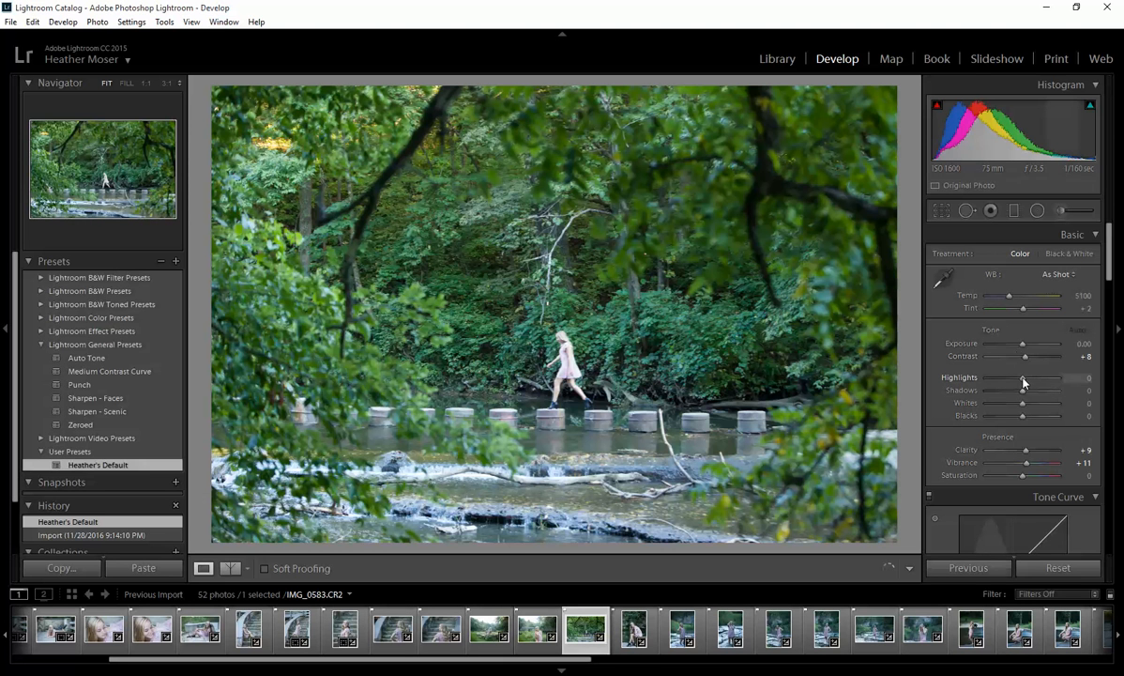
pyautogui.moveTo(1023, 382); pyautogui.dragTo(1001, 379)
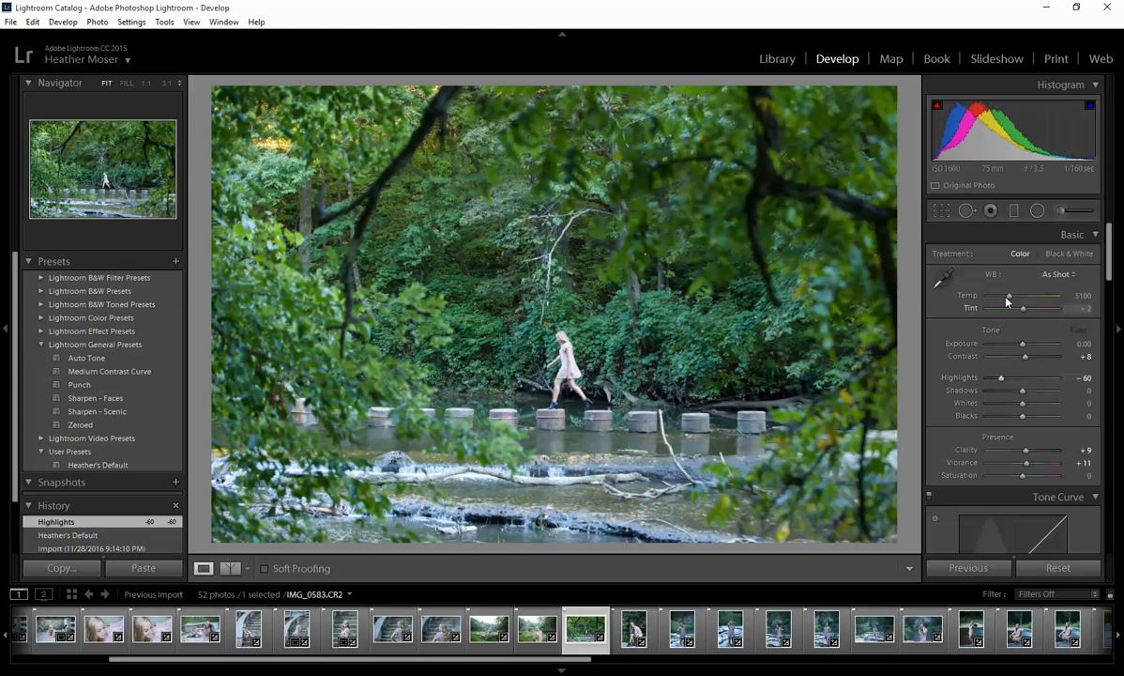
pyautogui.moveTo(1010, 296); pyautogui.dragTo(1014, 301)
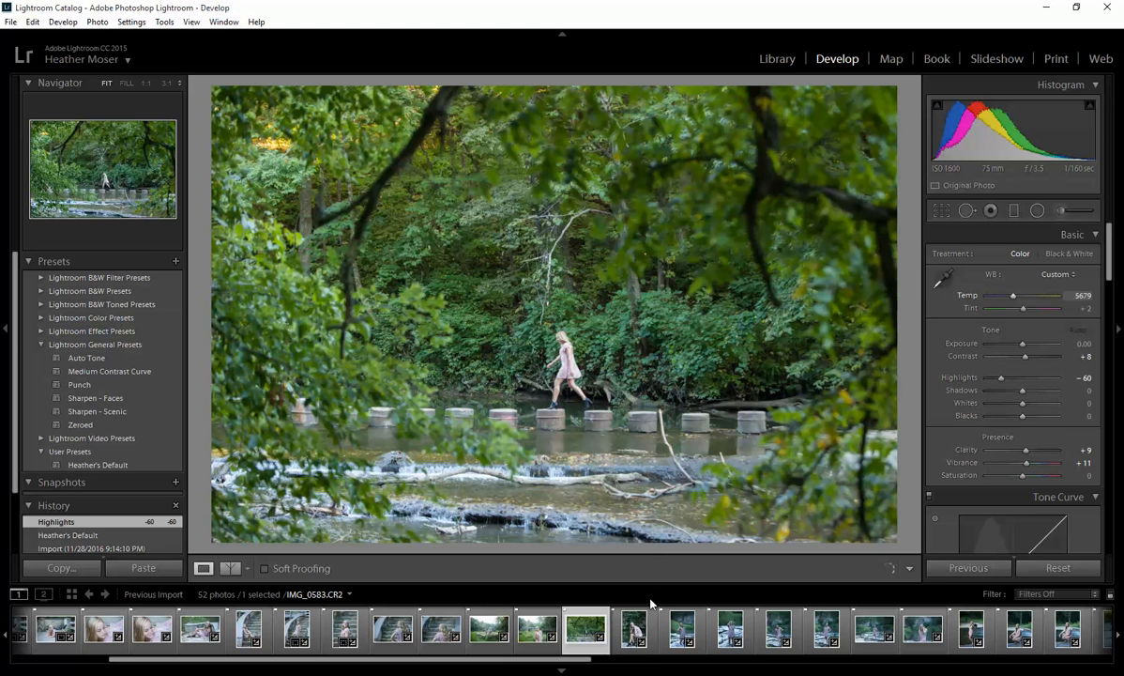
# - Set the exposure to +0.28 and the highlights to -21 on the seated portrait IMG_0592
pyautogui.click(633, 642)
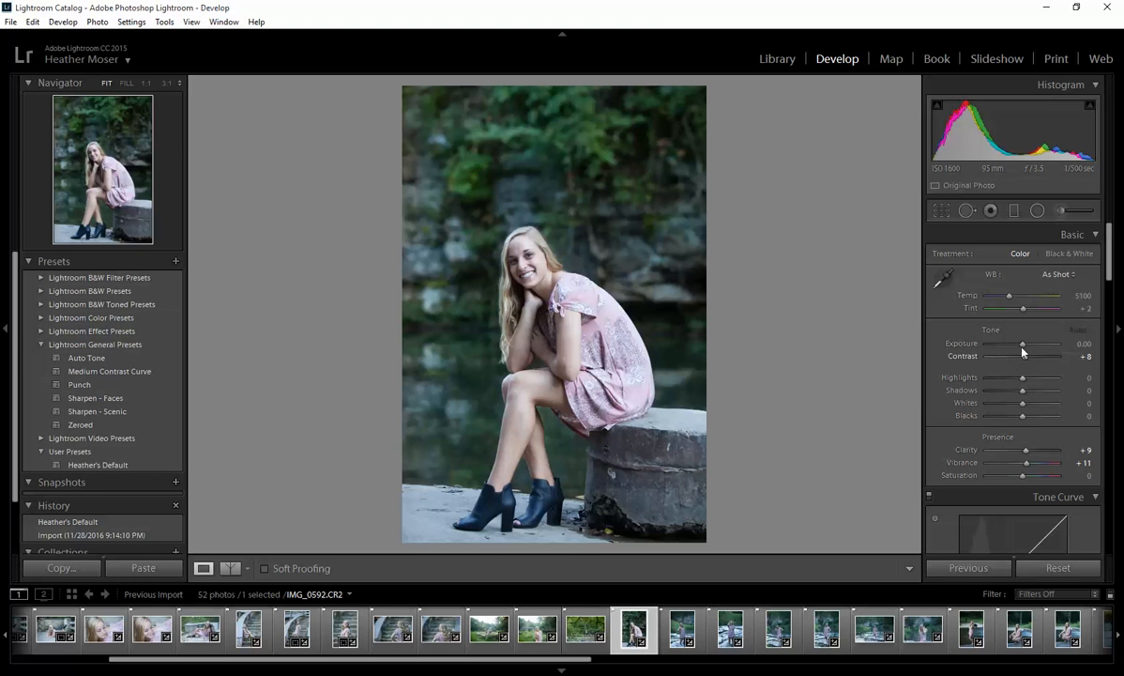
pyautogui.moveTo(1023, 349); pyautogui.dragTo(1026, 349)
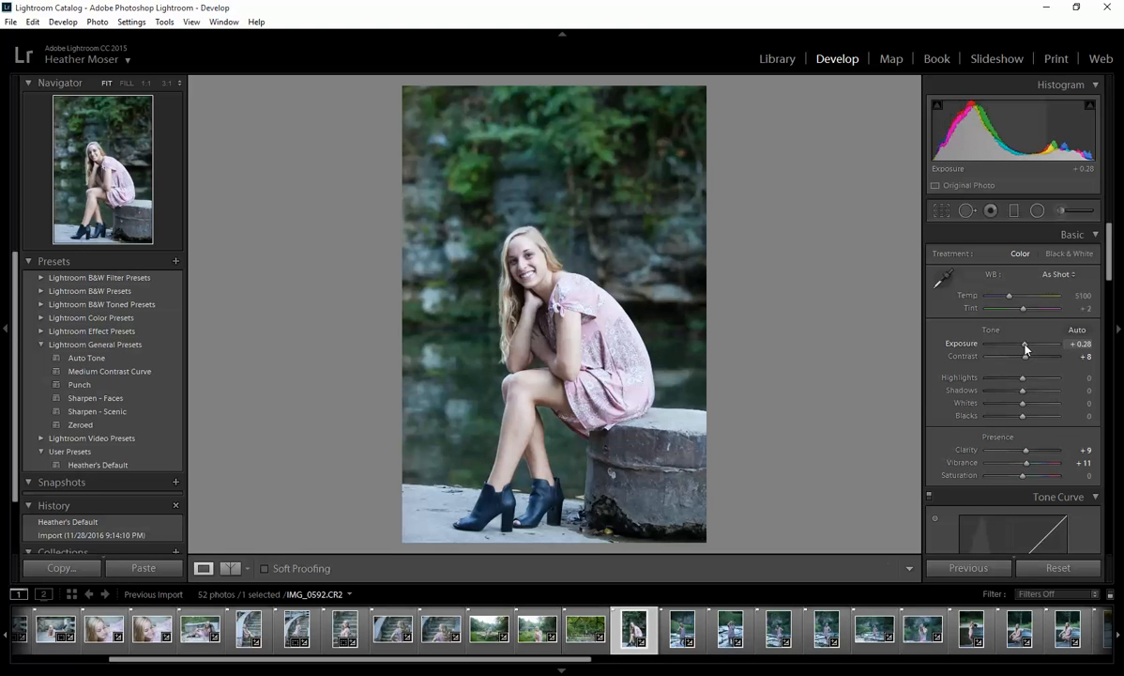
pyautogui.moveTo(1022, 377); pyautogui.dragTo(1014, 377)
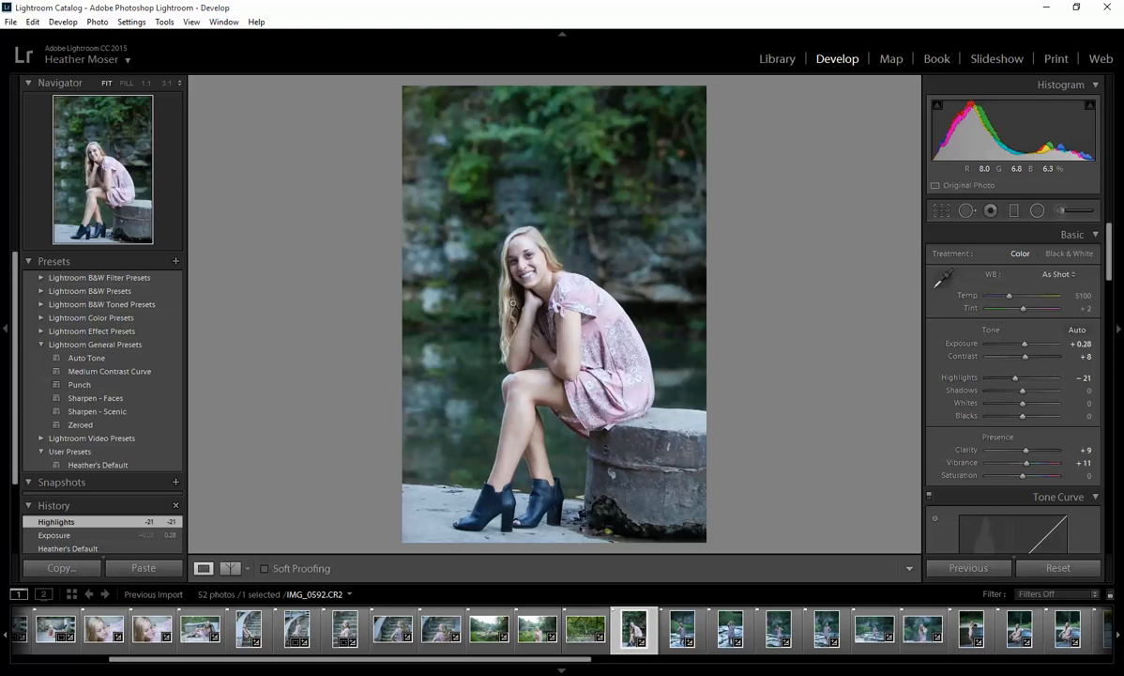
# - Dismiss the restart reminder and brighten the shadowed eye in IMG_0592 with an adjustment brush at exposure 0.55 and clarity 3
pyautogui.click(511, 261)
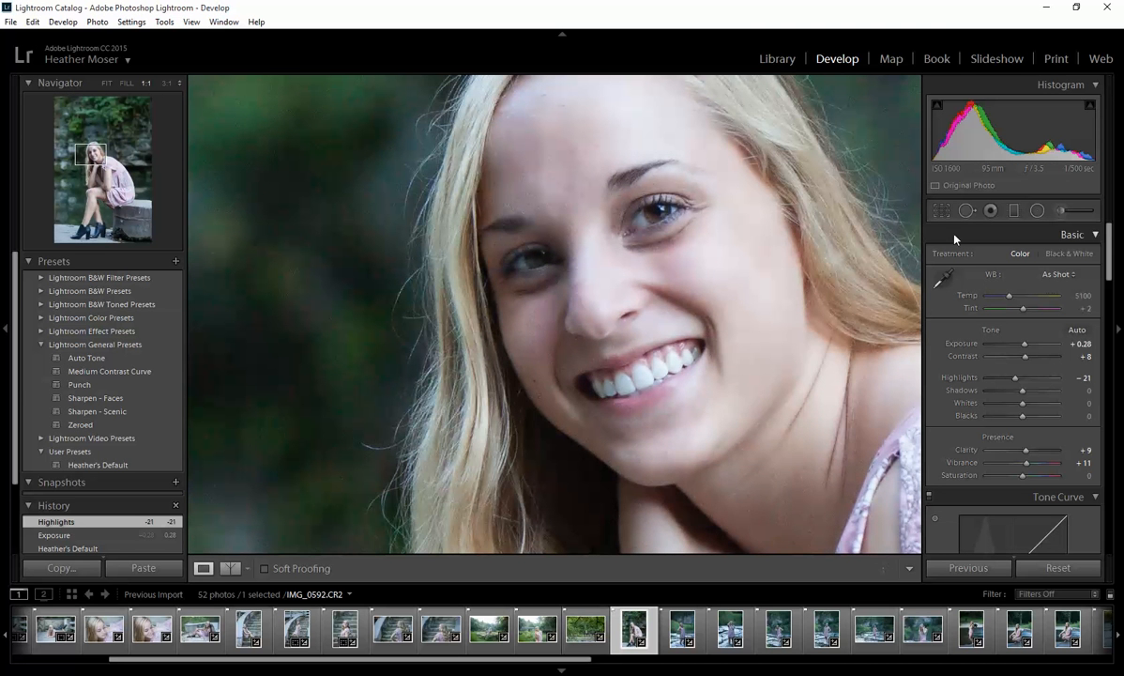
pyautogui.click(1058, 212)
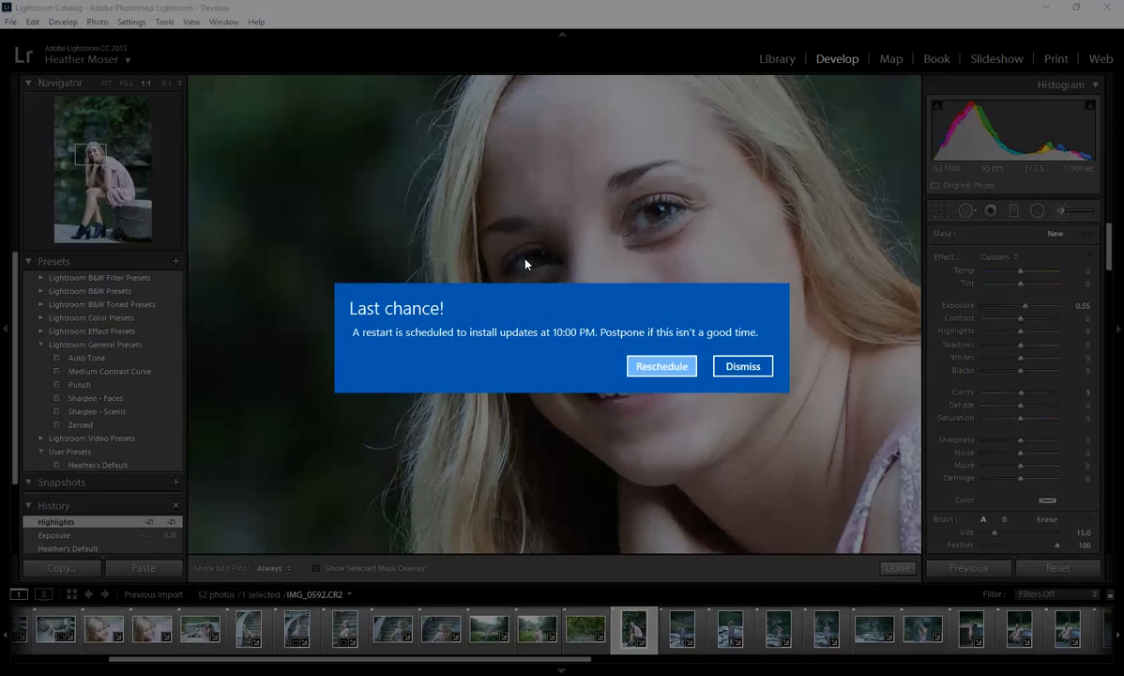
pyautogui.click(742, 366)
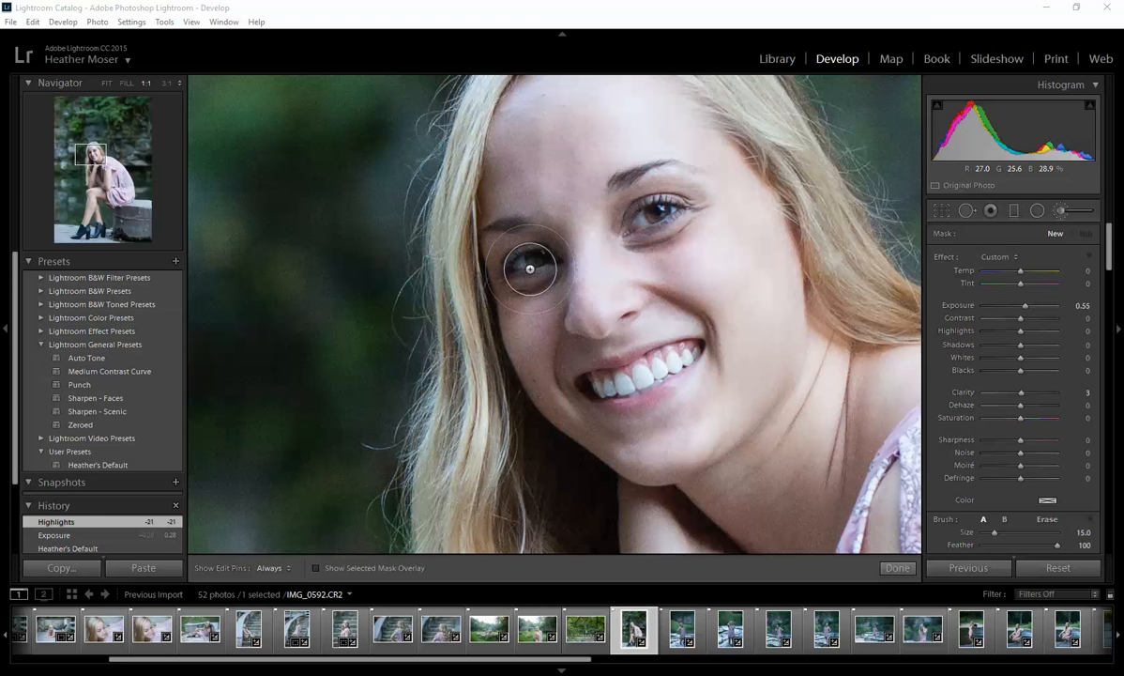
pyautogui.press('h')
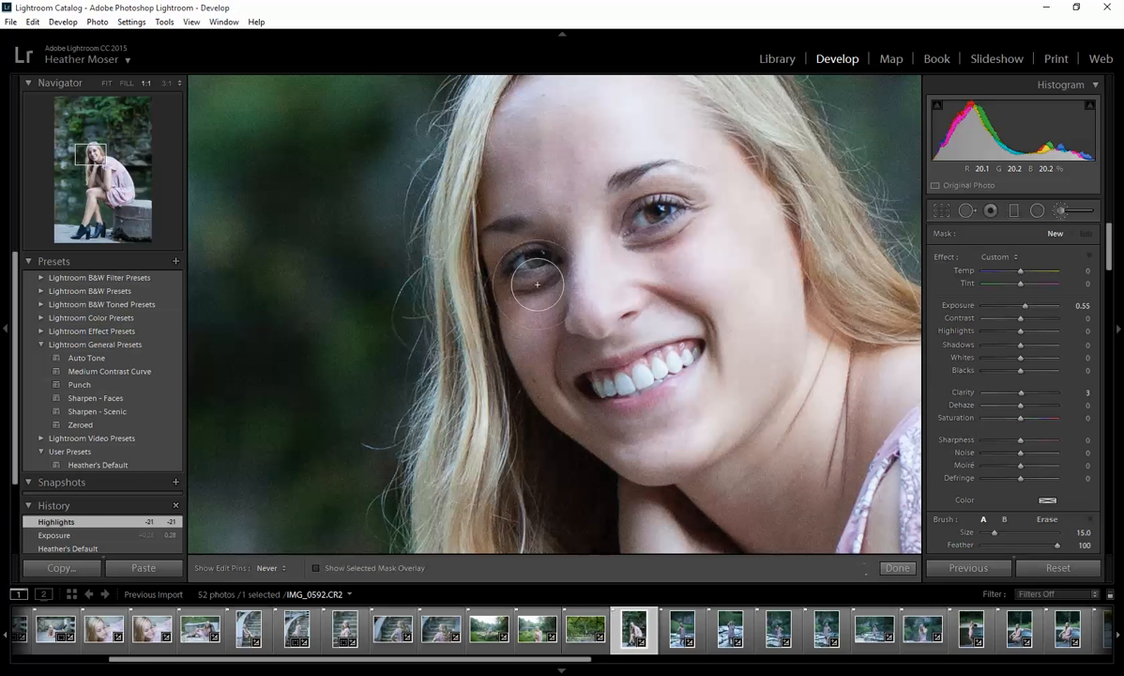
pyautogui.moveTo(539, 263)
pyautogui.mouseDown()
pyautogui.moveTo(471, 218)
pyautogui.moveTo(500, 228)
pyautogui.mouseUp()
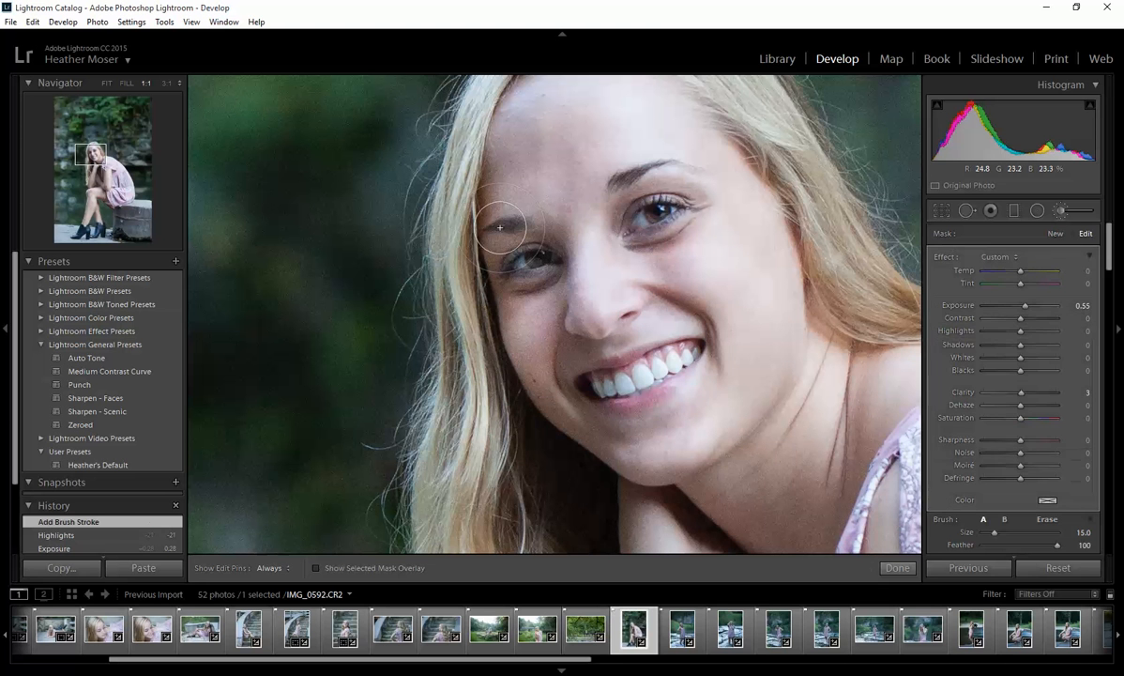
pyautogui.click(900, 568)
pyautogui.click(661, 372)
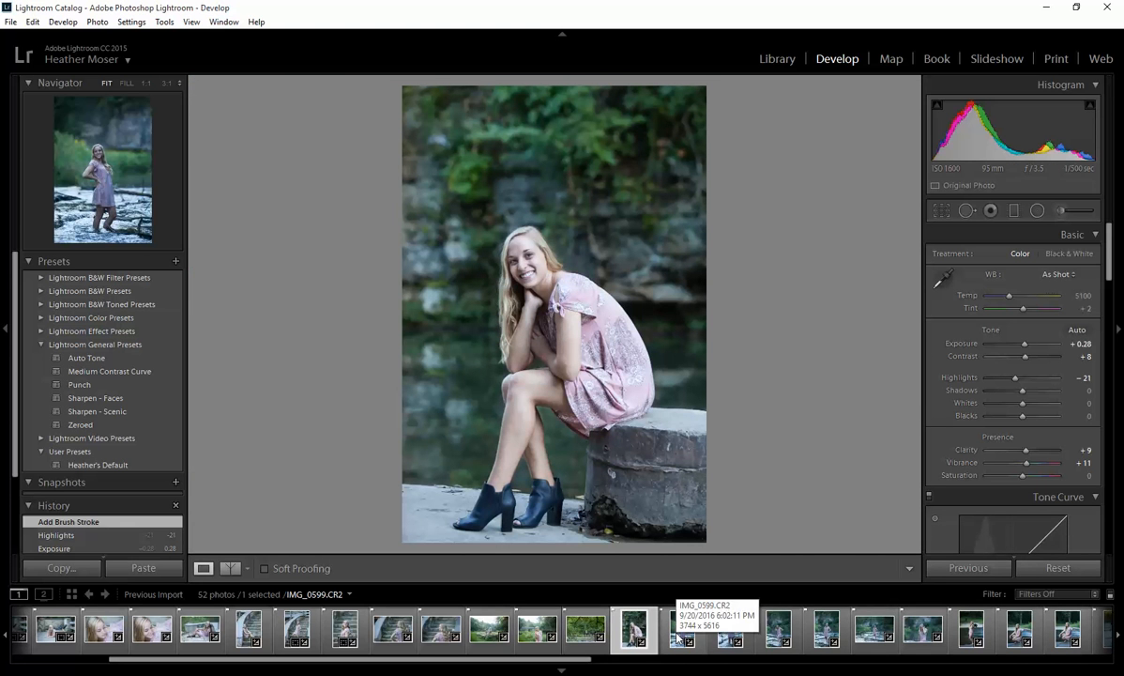
# - Set IMG_0599's exposure to +0.76, temperature to 5679, tint to 0, highlights to -30 and shadows to -36
pyautogui.moveTo(1019, 376); pyautogui.dragTo(1010, 380)
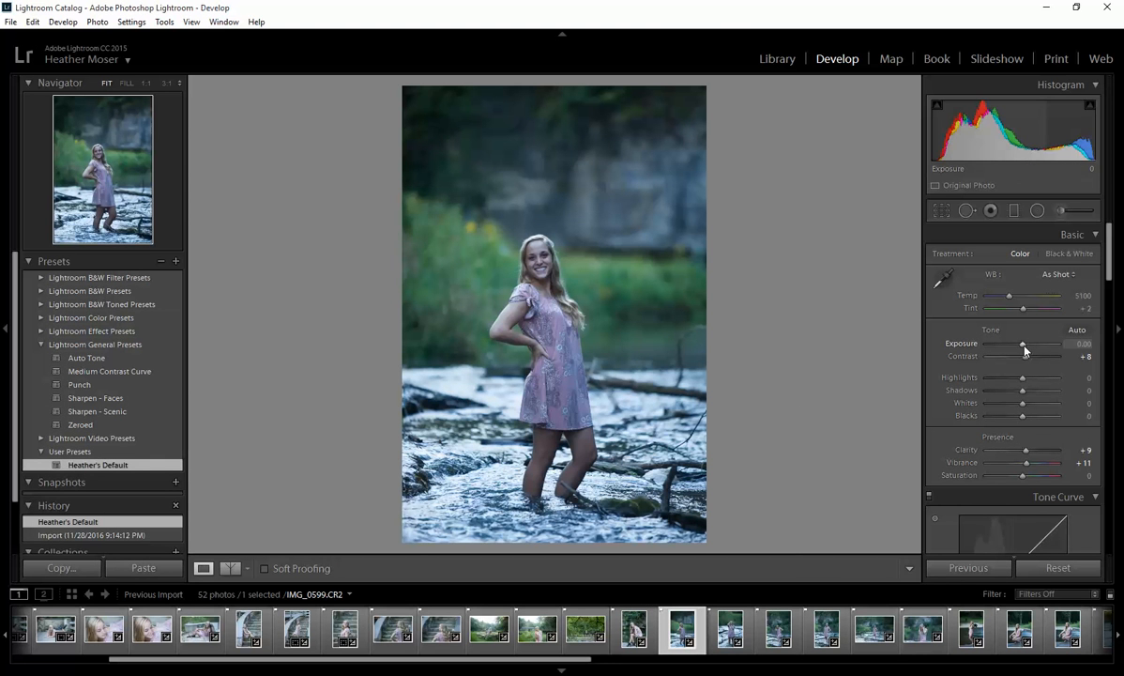
pyautogui.moveTo(1022, 344); pyautogui.dragTo(1030, 348)
pyautogui.moveTo(1010, 298); pyautogui.dragTo(1024, 312)
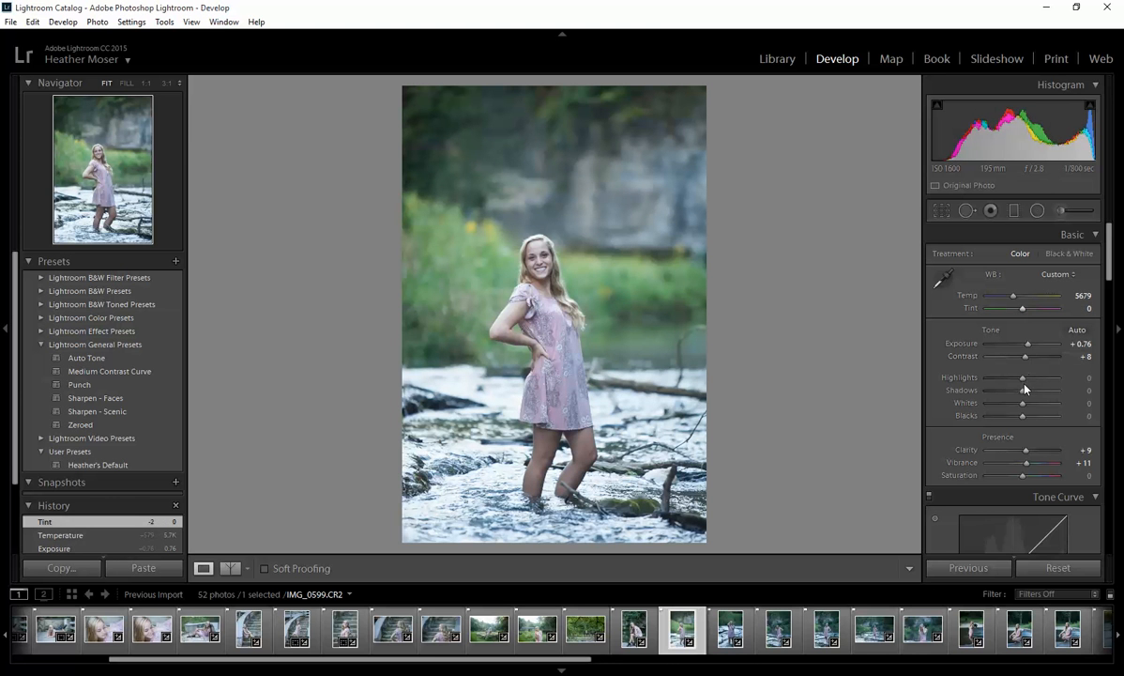
pyautogui.moveTo(1022, 379); pyautogui.dragTo(1012, 381)
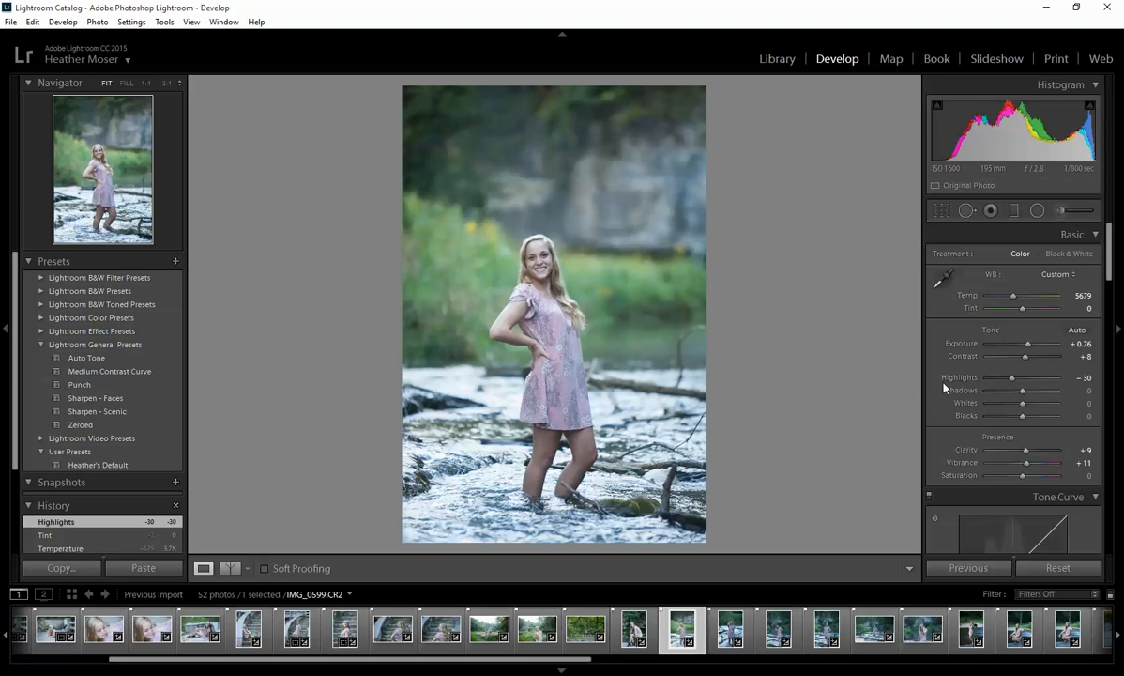
pyautogui.moveTo(1025, 391)
pyautogui.mouseDown()
pyautogui.moveTo(1009, 400)
pyautogui.moveTo(1013, 385)
pyautogui.mouseUp()
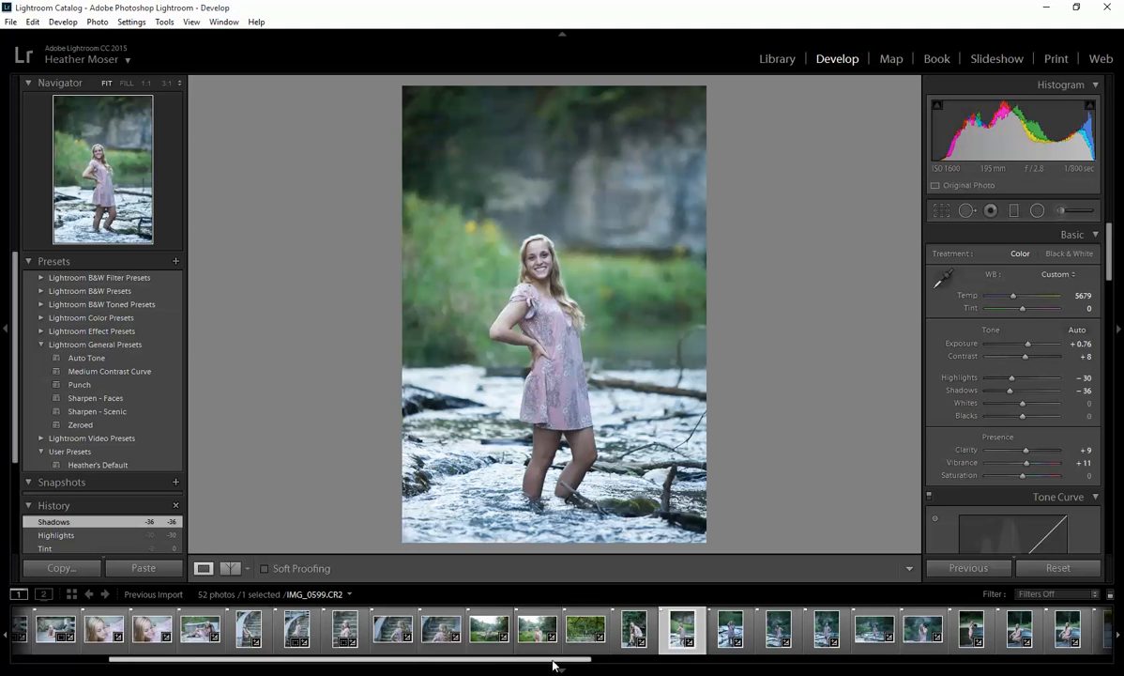
# - Synchronize IMG_0599's settings to the five following creek photos, through IMG_0614
pyautogui.scroll(-5, 554, 657)
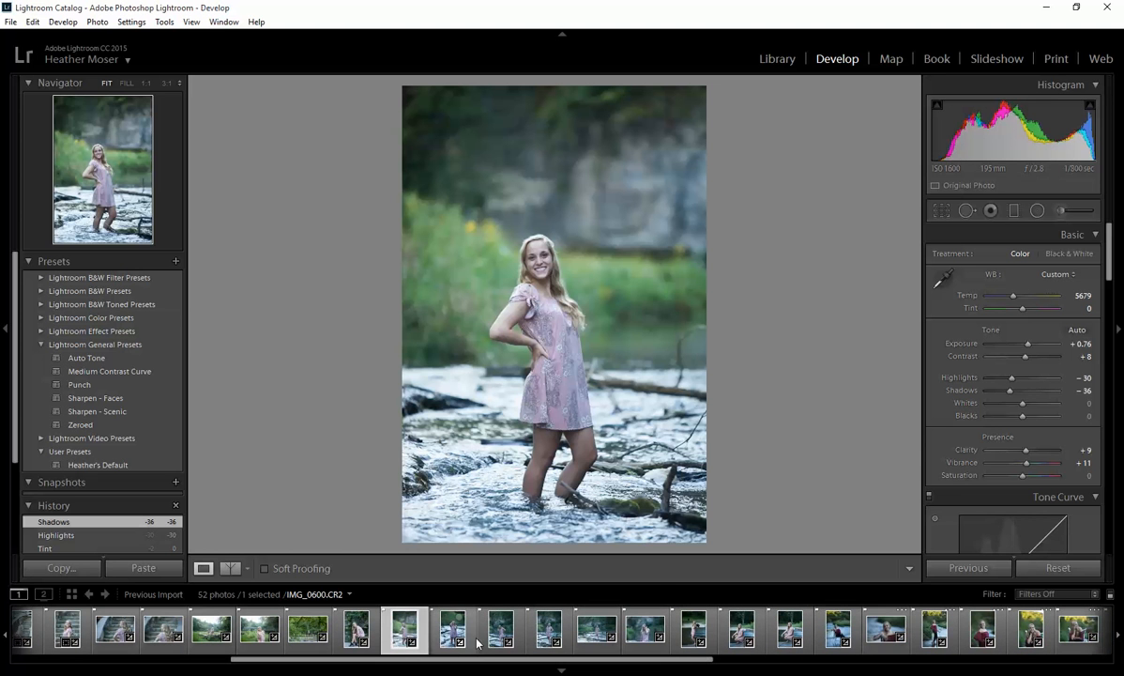
pyautogui.keyDown('shift'); pyautogui.click(644, 628); pyautogui.keyUp('shift')
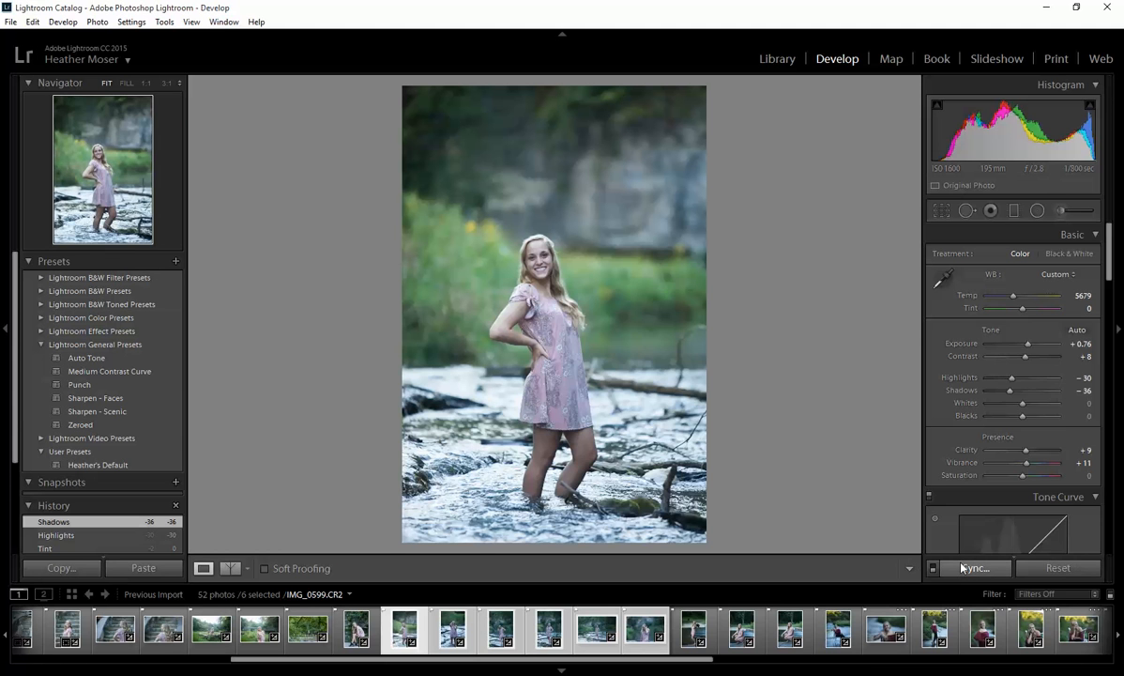
pyautogui.click(972, 567)
pyautogui.click(965, 624)
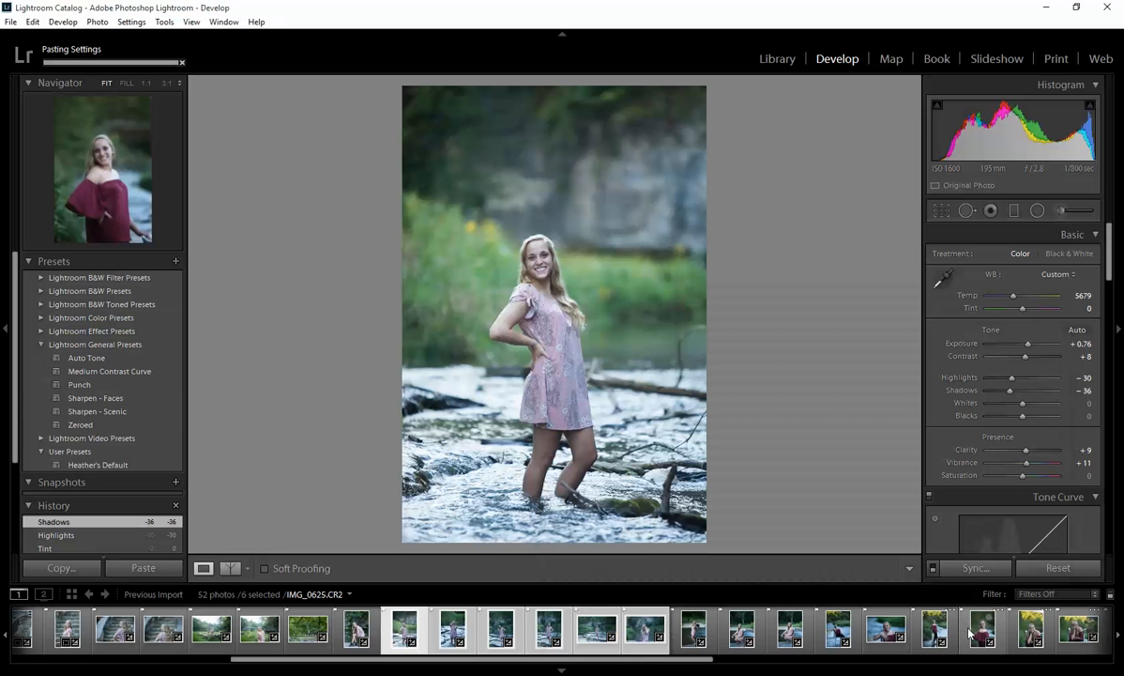
# - Crop IMG_0600 tightly around the subject's upper body and reposition her within the frame
pyautogui.click(446, 641)
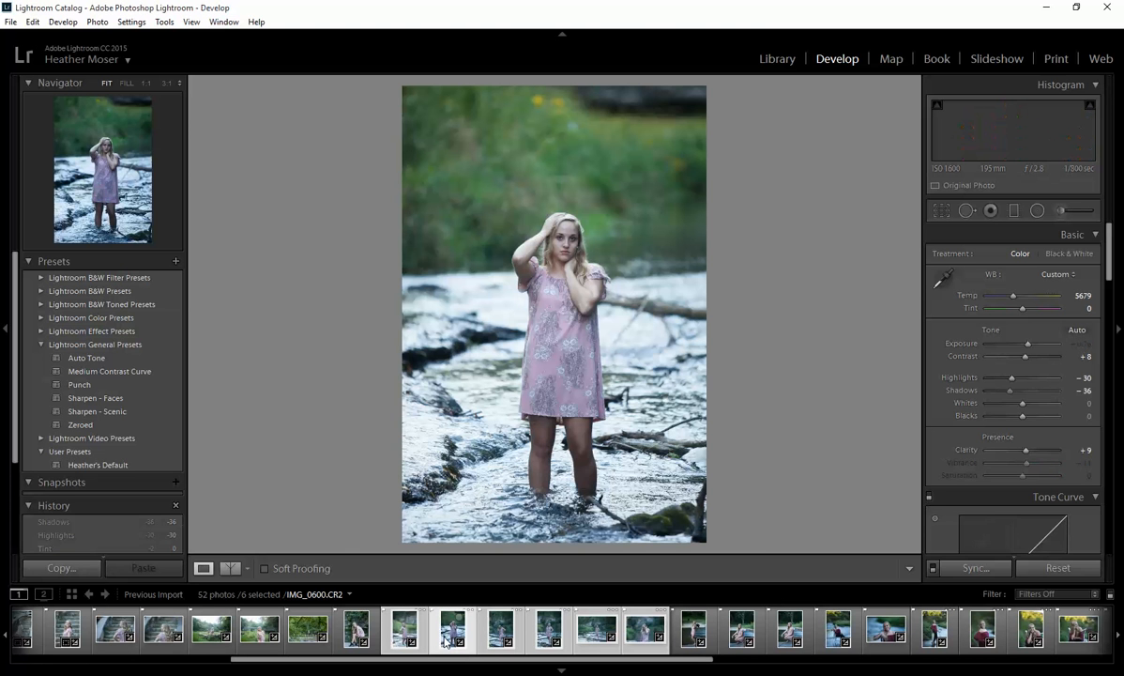
pyautogui.click(942, 211)
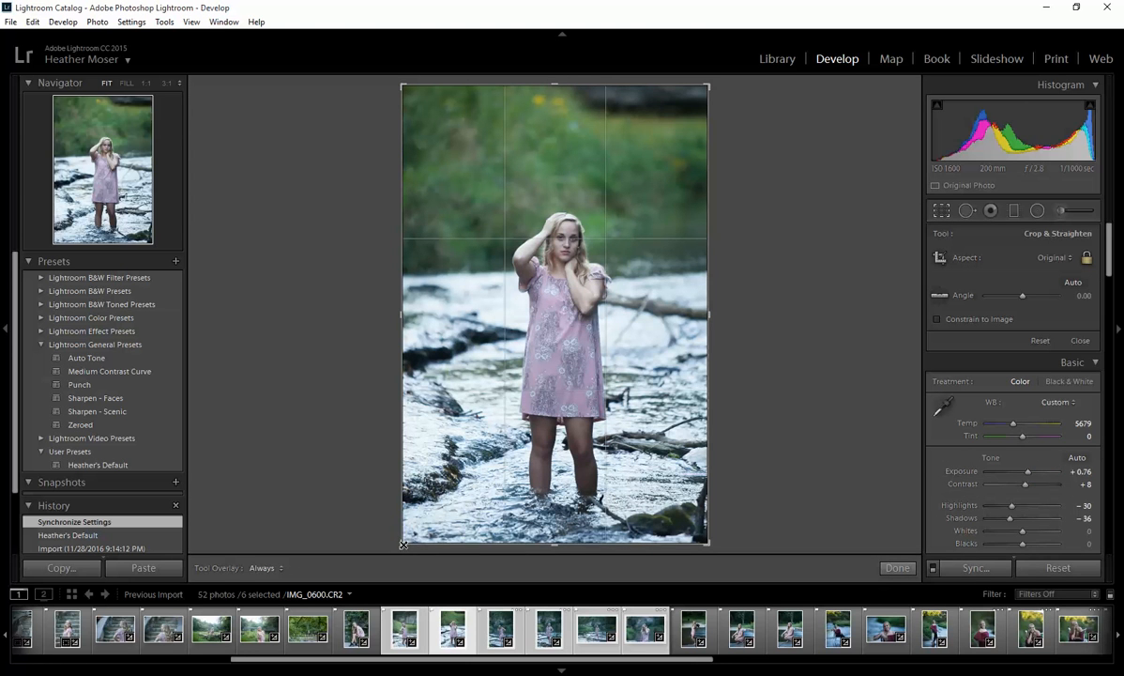
pyautogui.moveTo(403, 542); pyautogui.dragTo(497, 437)
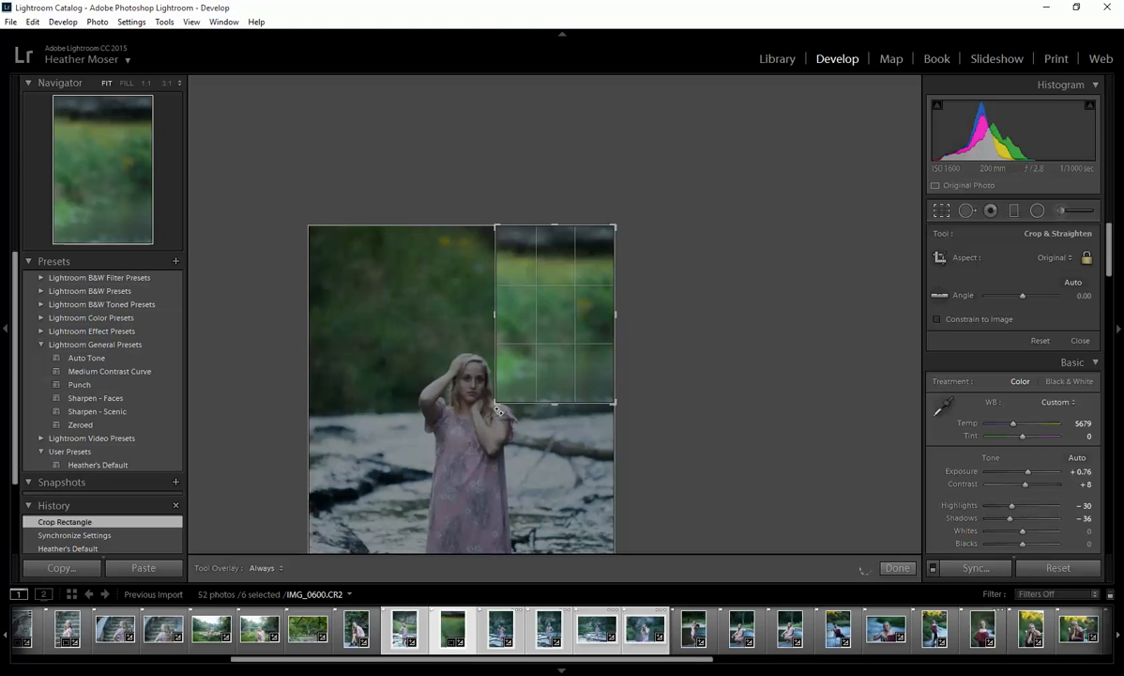
pyautogui.moveTo(511, 394); pyautogui.dragTo(621, 283)
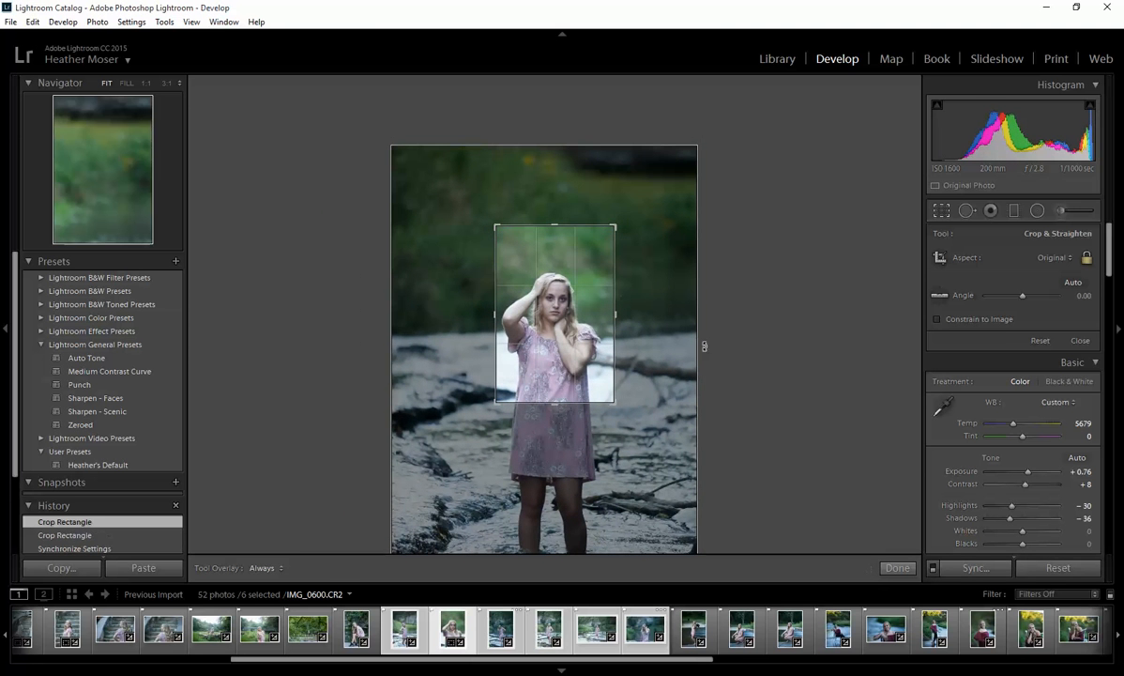
pyautogui.click(1081, 341)
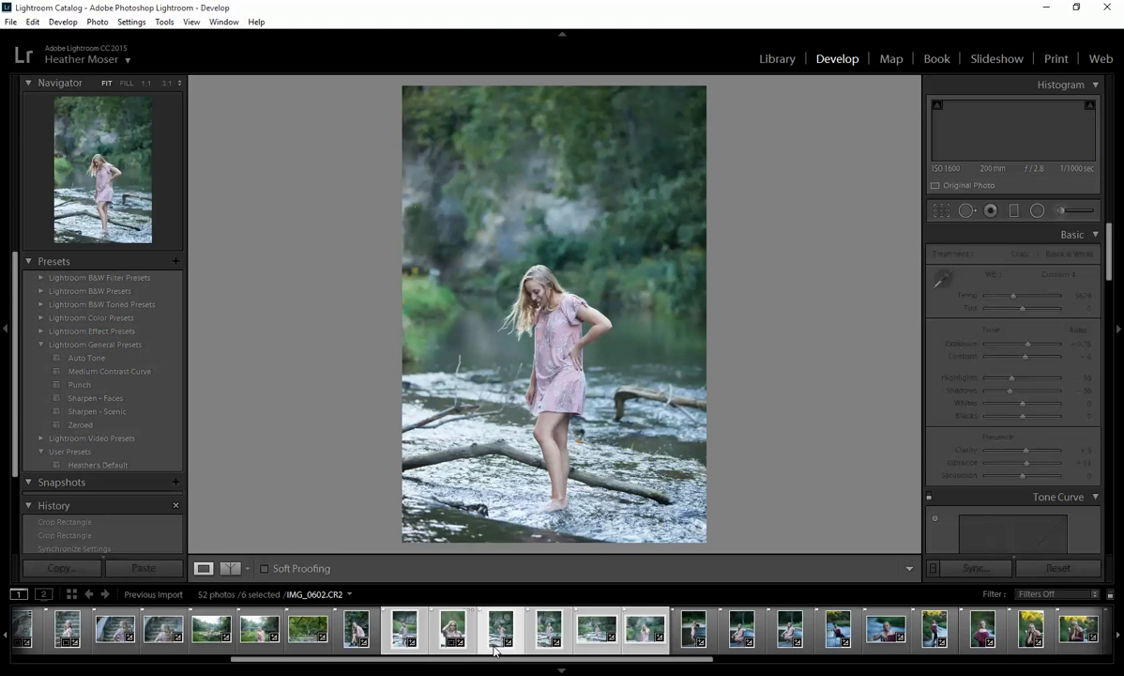
# - Fine-tune the exposure of IMG_0609 and set the temperature of the wide creek photo IMG_0611 to 5962
pyautogui.click(539, 643)
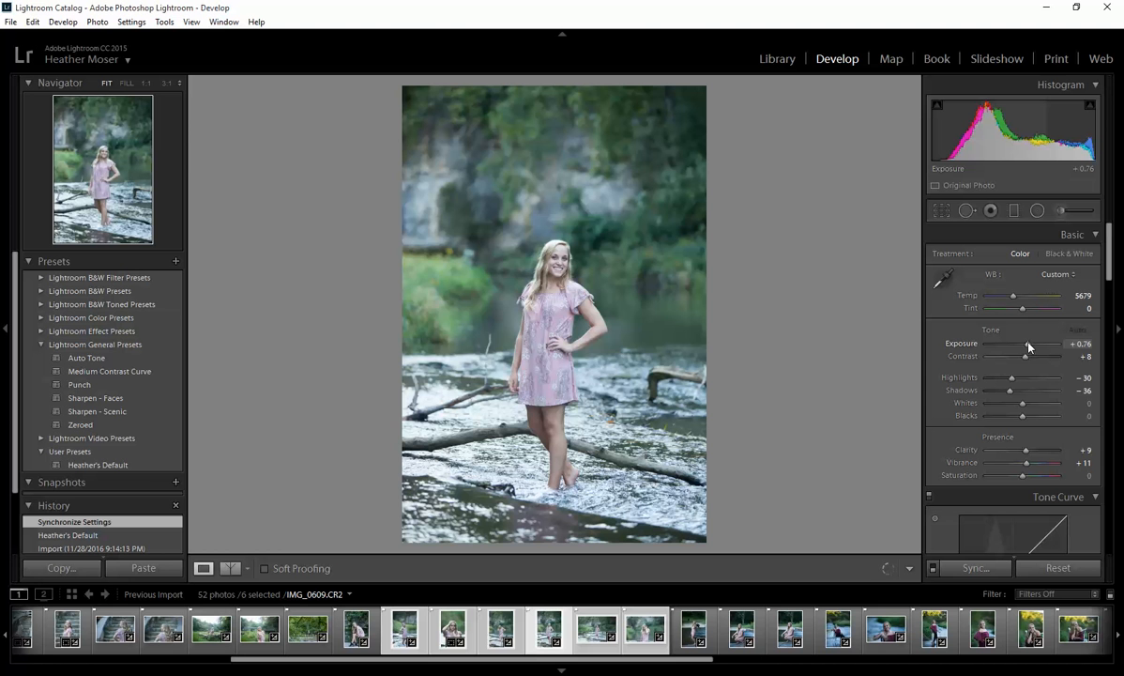
pyautogui.moveTo(1028, 344); pyautogui.dragTo(1027, 344)
pyautogui.click(581, 641)
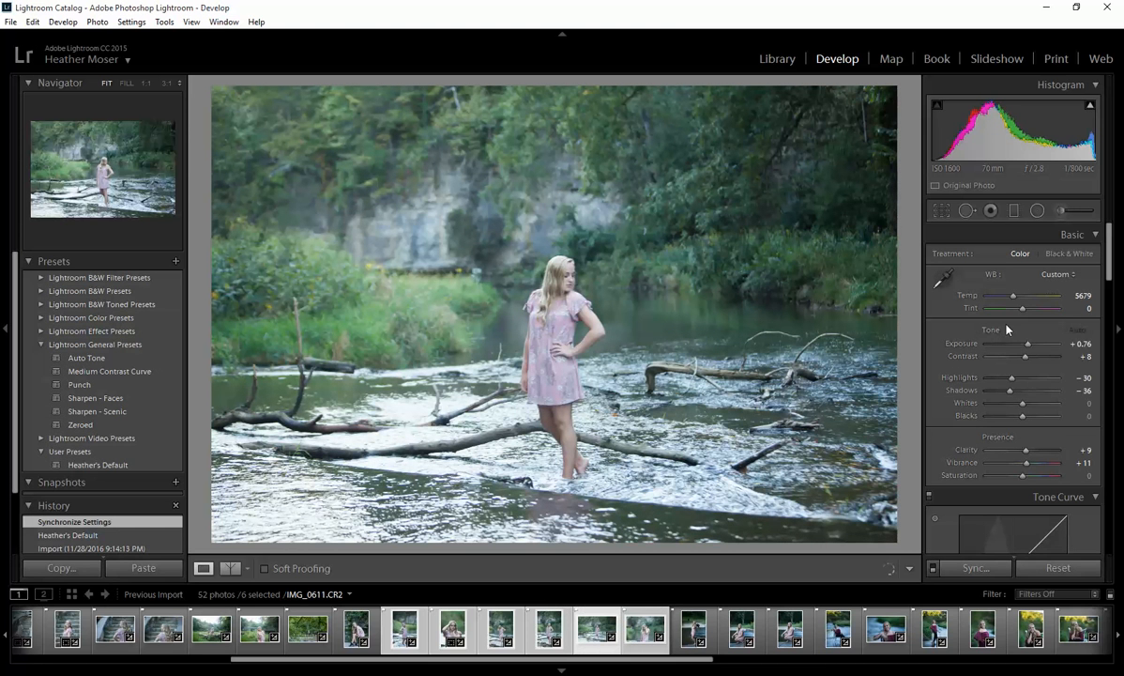
pyautogui.moveTo(1013, 296); pyautogui.dragTo(1016, 298)
# - Select only IMG_0614, crop it tighter and reposition the subject near the centre of the frame
pyautogui.click(636, 646)
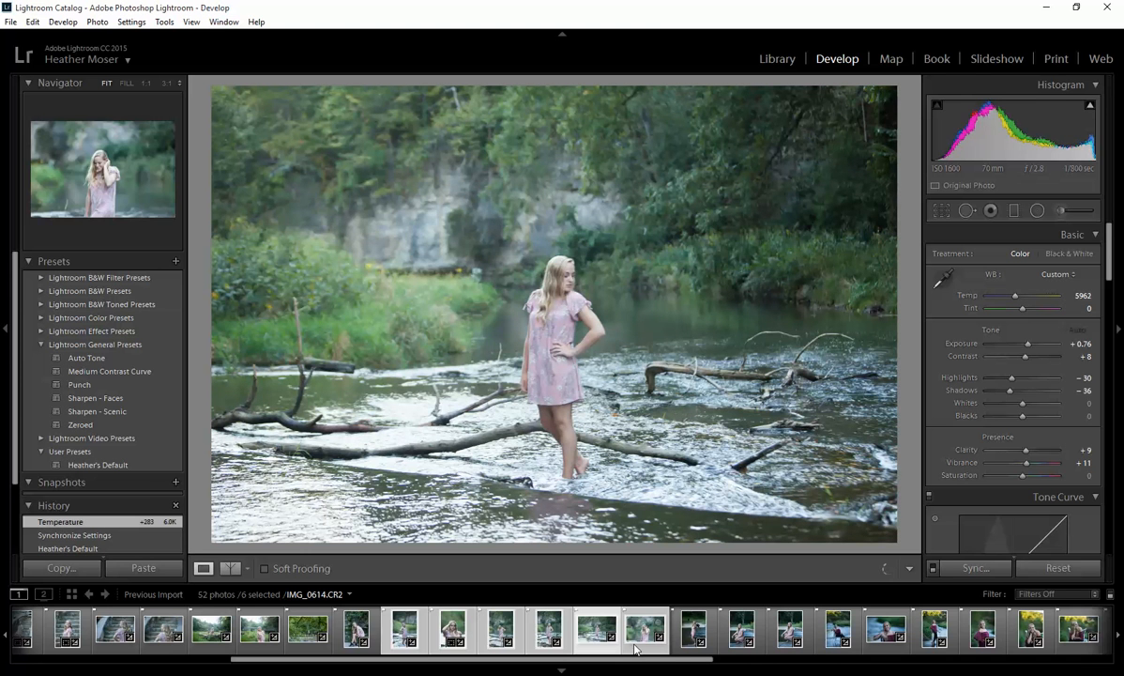
pyautogui.click(634, 647)
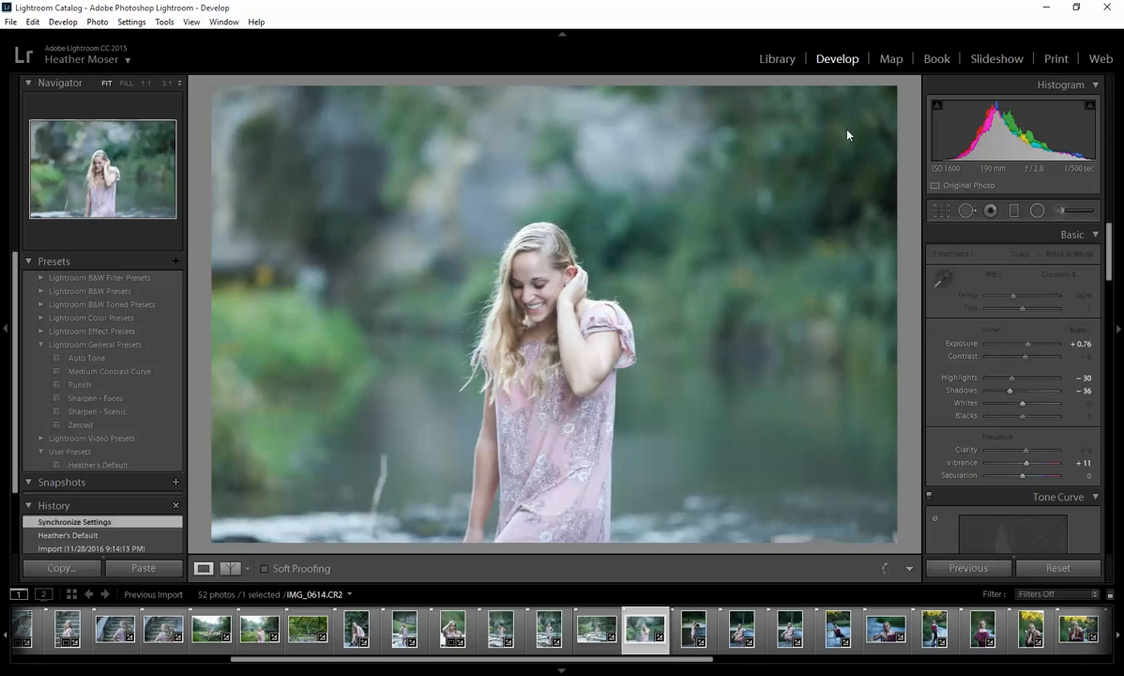
pyautogui.press('r')
pyautogui.moveTo(896, 86); pyautogui.dragTo(807, 150)
pyautogui.moveTo(715, 294); pyautogui.dragTo(623, 365)
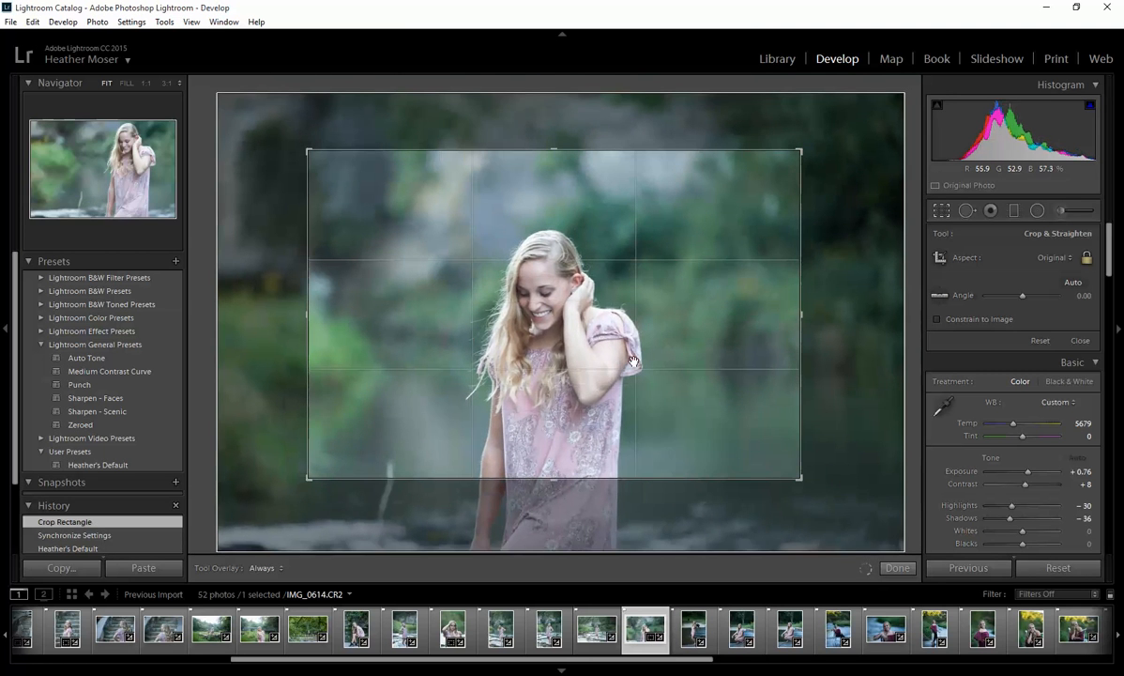
pyautogui.click(1081, 341)
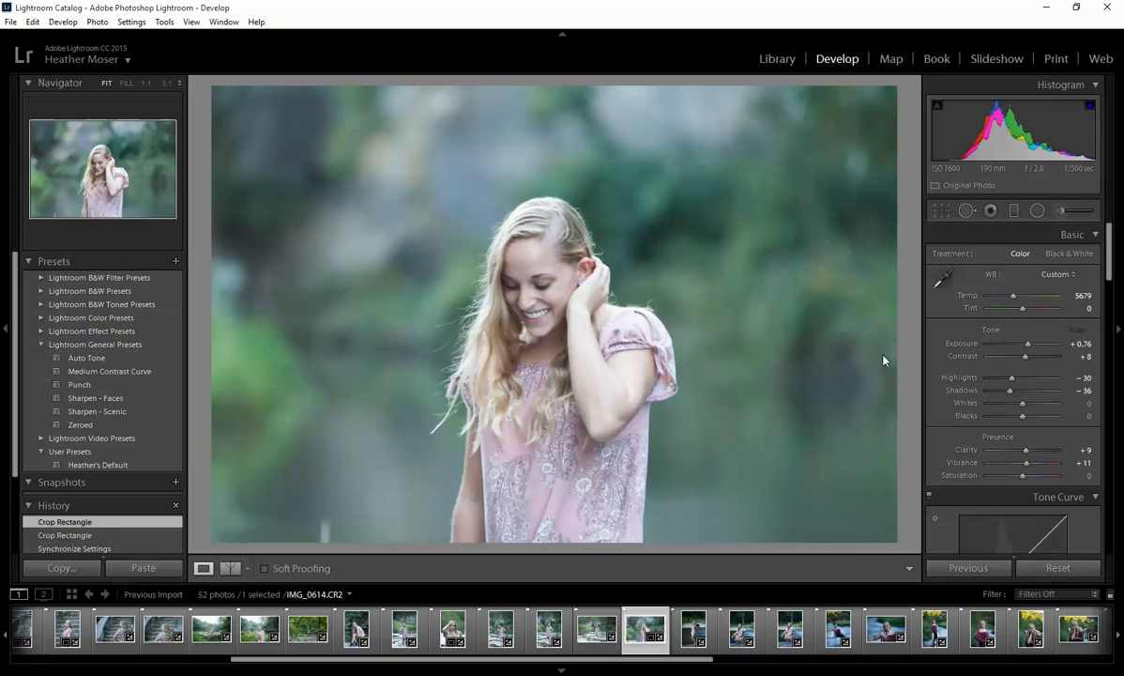
# - Adjust IMG_0617, setting exposure to +0.57, highlights to -30, temperature to 5585 and tint to 0
pyautogui.click(690, 642)
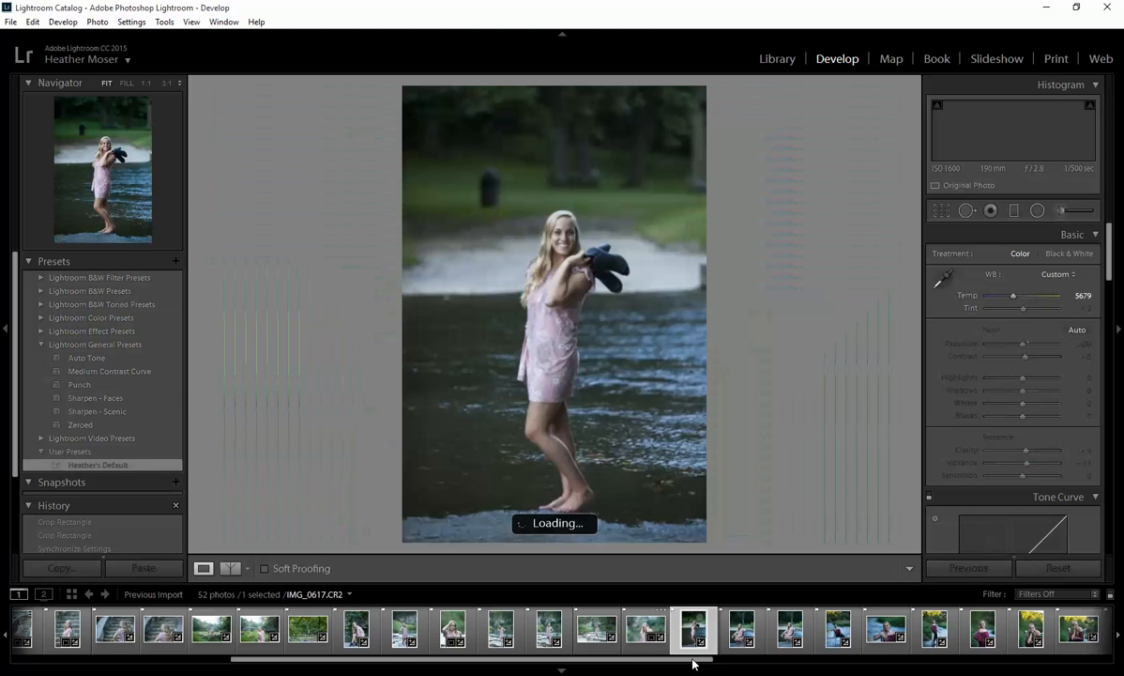
pyautogui.scroll(-3, 760, 654)
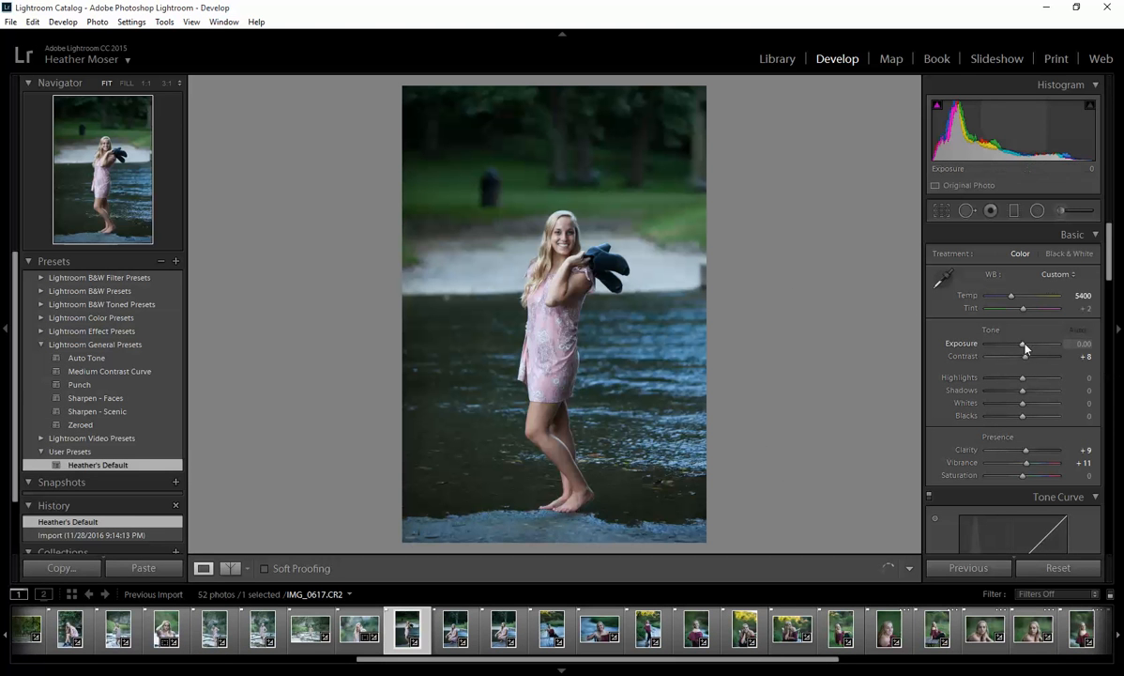
pyautogui.moveTo(1021, 346); pyautogui.dragTo(1028, 349)
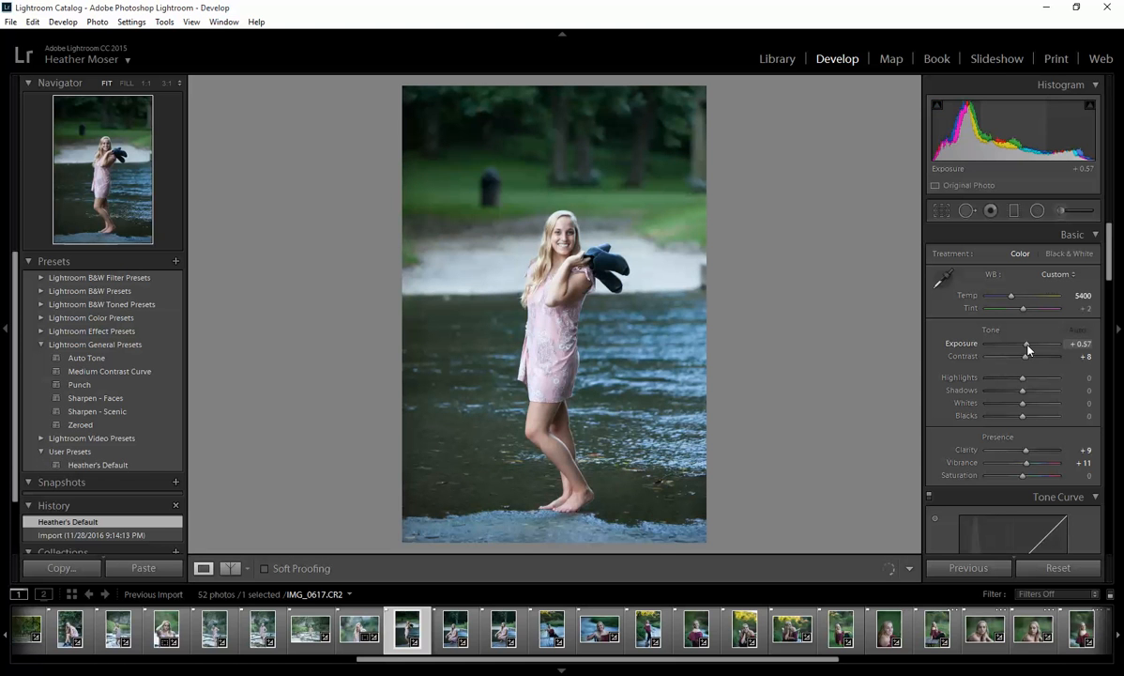
pyautogui.moveTo(1020, 380); pyautogui.dragTo(1011, 381)
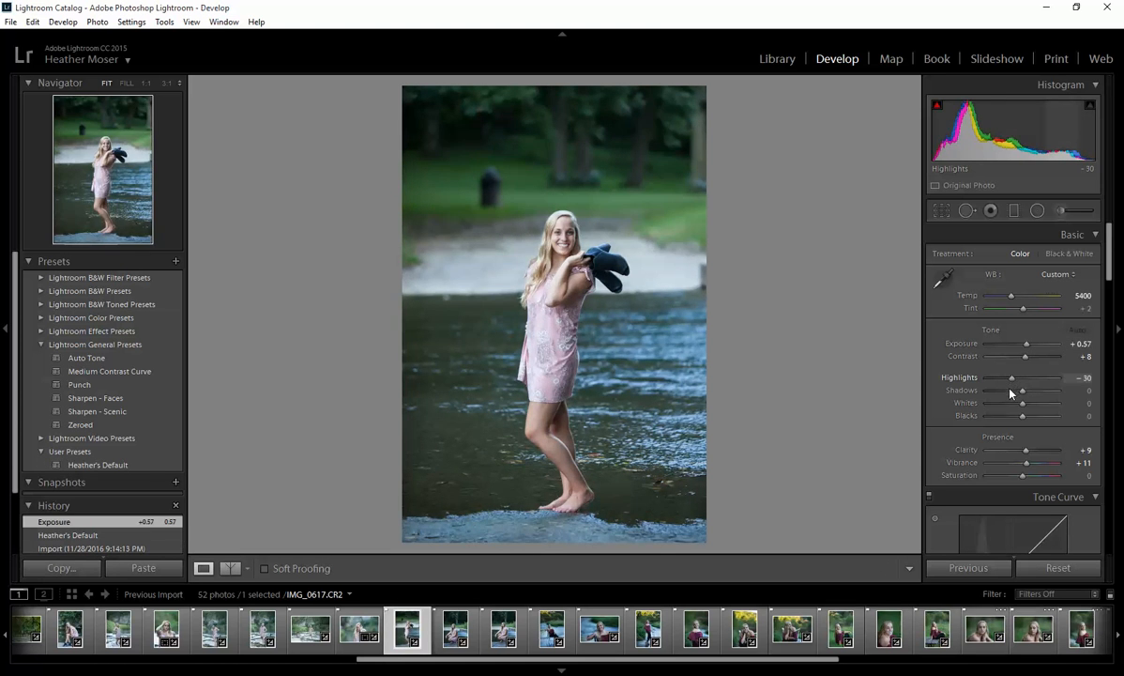
pyautogui.moveTo(1012, 295); pyautogui.dragTo(1021, 309)
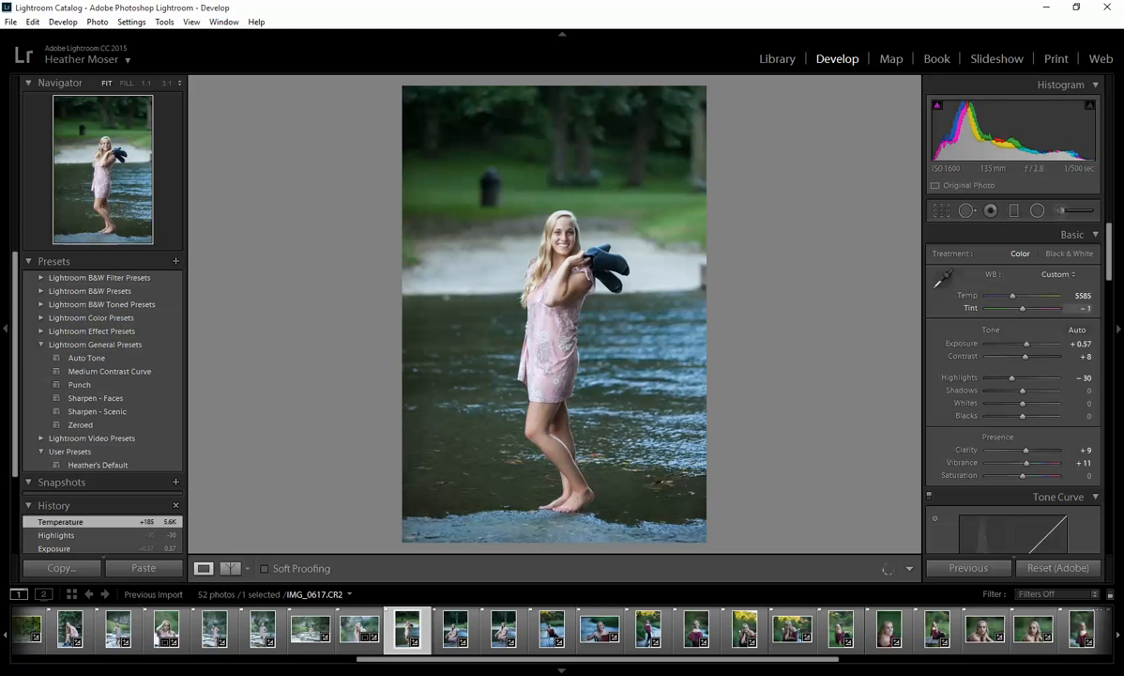
pyautogui.moveTo(1022, 309); pyautogui.dragTo(1022, 309)
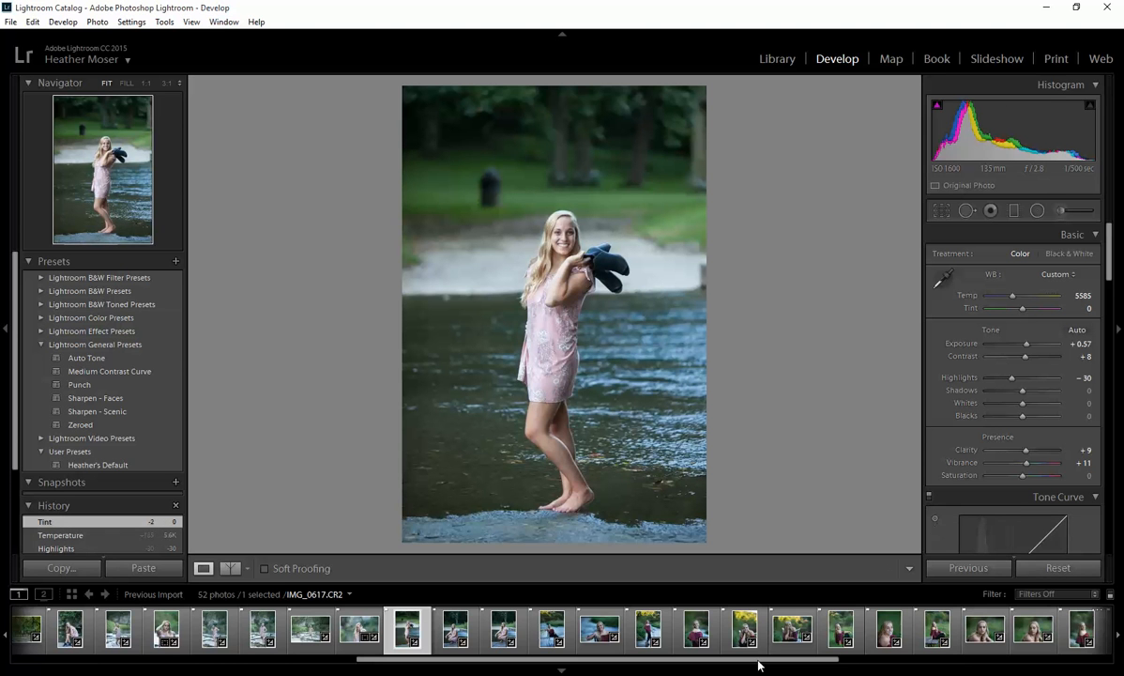
# - Synchronize IMG_0617's settings to the two following creek photos, through IMG_0619
pyautogui.keyDown('shift'); pyautogui.click(495, 646); pyautogui.keyUp('shift')
pyautogui.click(1000, 570)
pyautogui.click(967, 619)
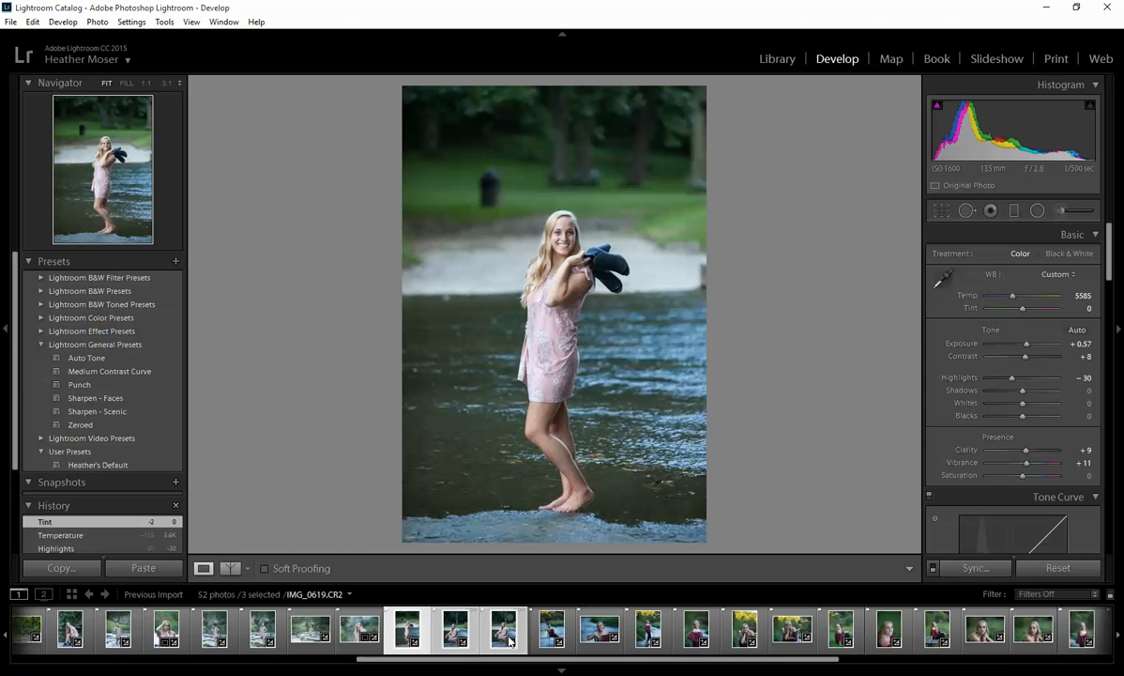
# - Adjust IMG_0621, setting exposure to +1.32, highlights to -43, temperature to 5585 and shadows to -19
pyautogui.click(541, 642)
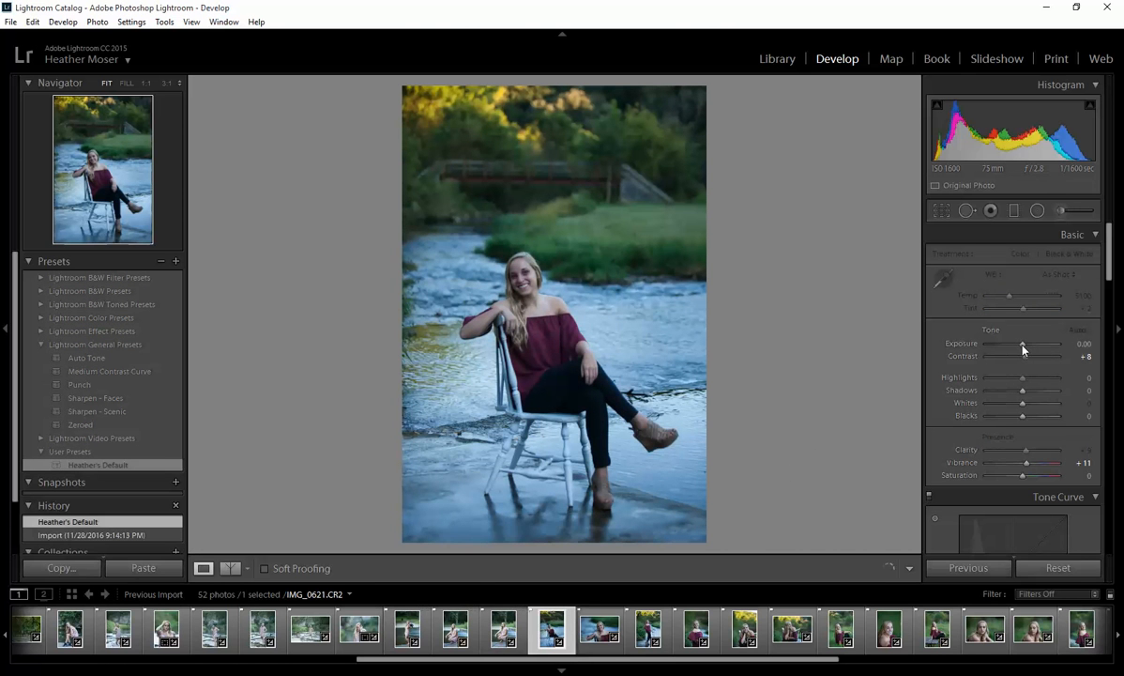
pyautogui.moveTo(1027, 348); pyautogui.dragTo(1032, 347)
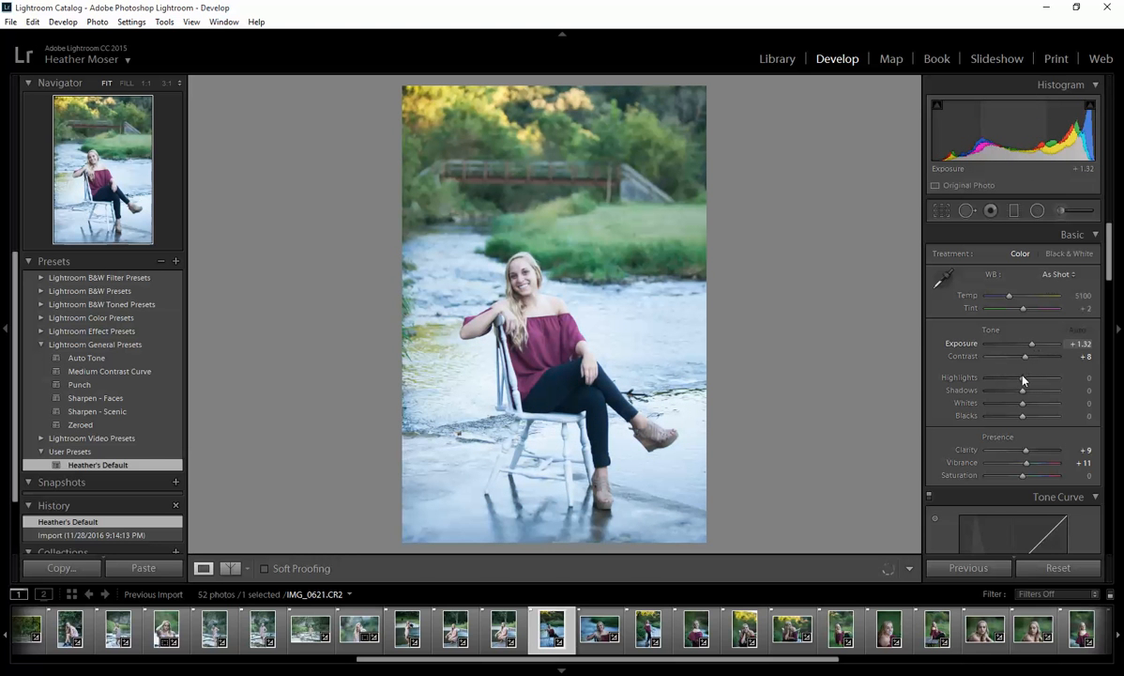
pyautogui.moveTo(1011, 384); pyautogui.dragTo(1009, 387)
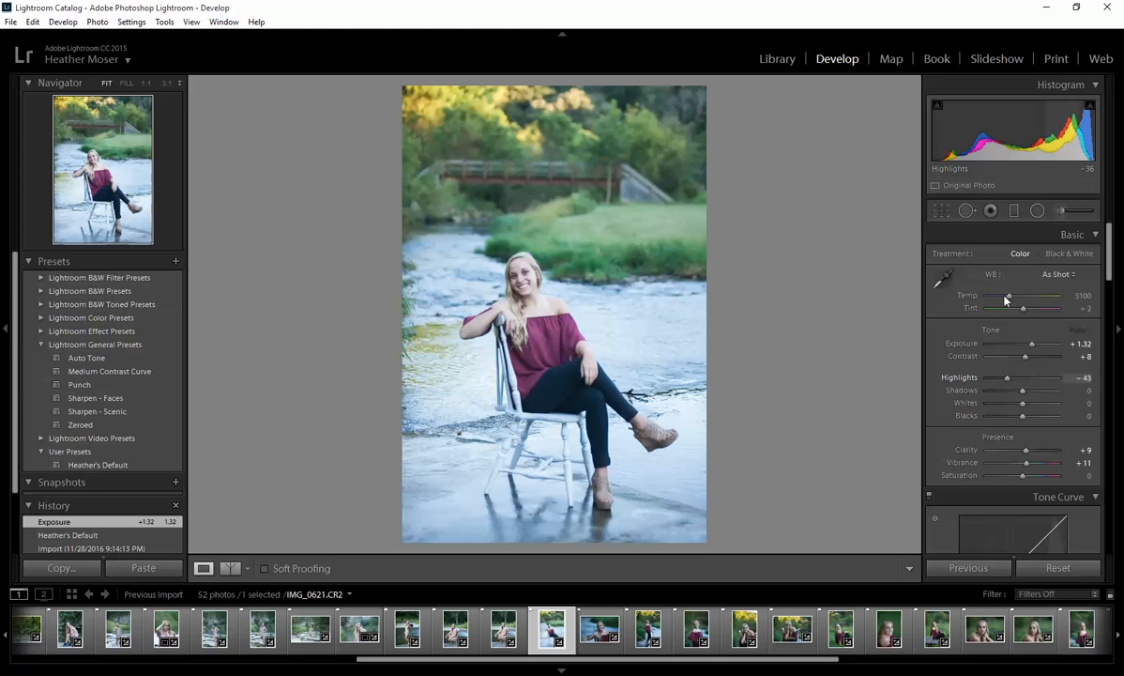
pyautogui.moveTo(1010, 297); pyautogui.dragTo(1013, 297)
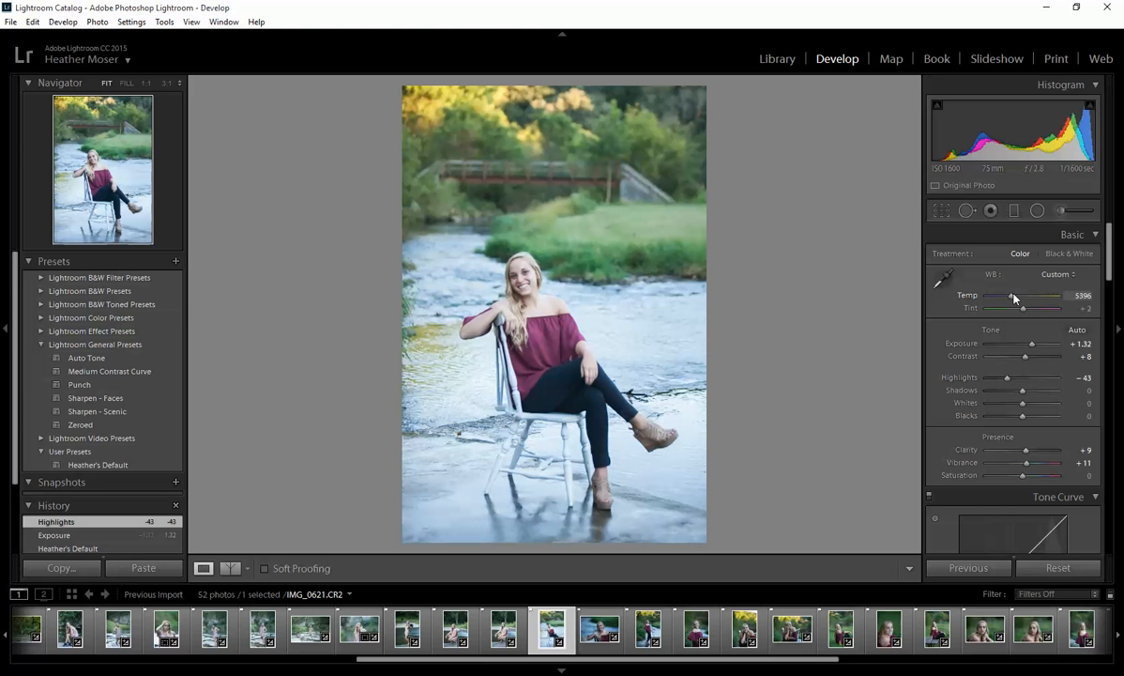
pyautogui.moveTo(1013, 296); pyautogui.dragTo(1013, 296)
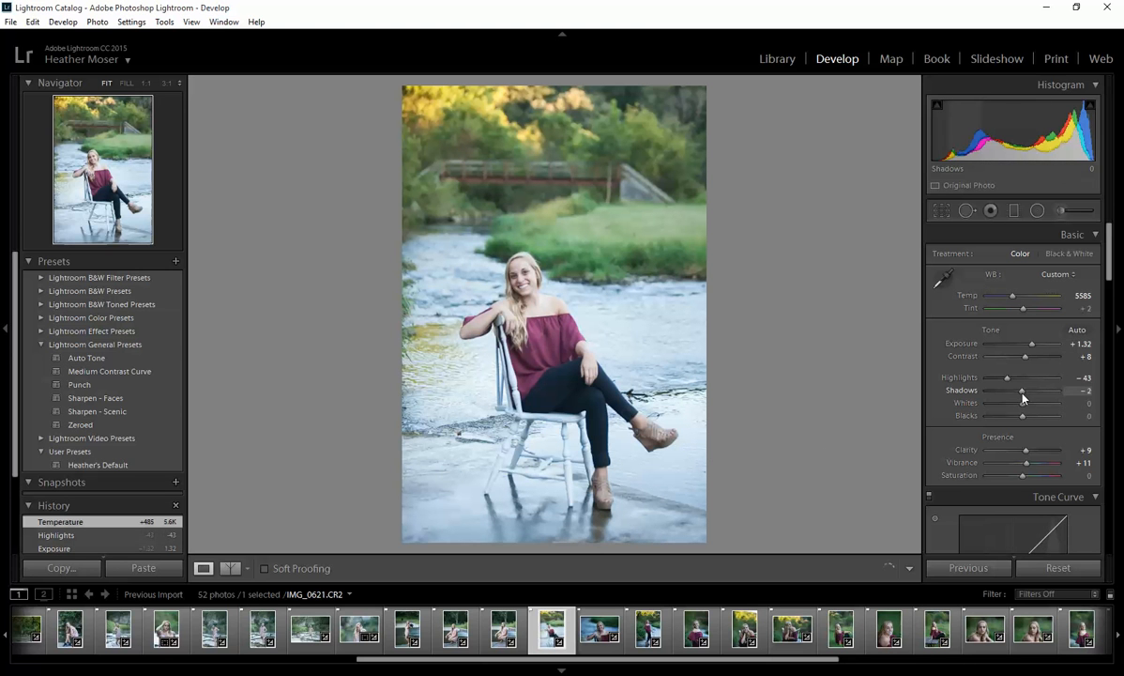
pyautogui.moveTo(1023, 398); pyautogui.dragTo(1016, 401)
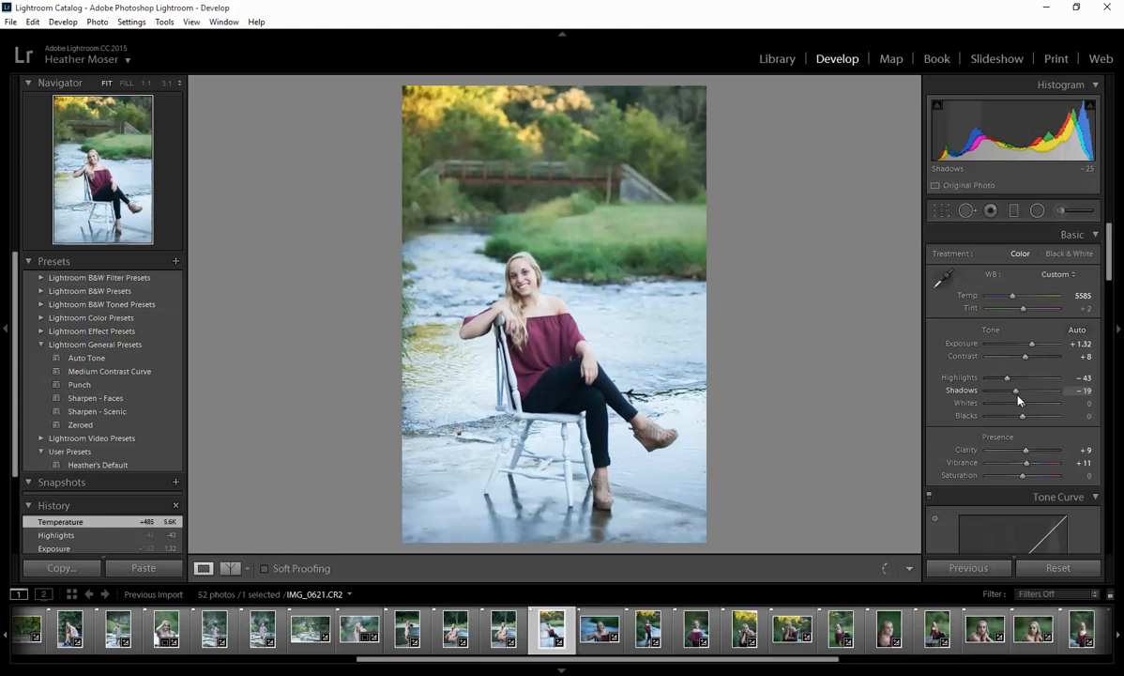
# - Synchronize IMG_0621's settings to the neighbouring close-up IMG_0622 and open that photo to check it
pyautogui.keyDown('ctrl'); pyautogui.click(599, 629); pyautogui.keyUp('ctrl')
pyautogui.click(976, 568)
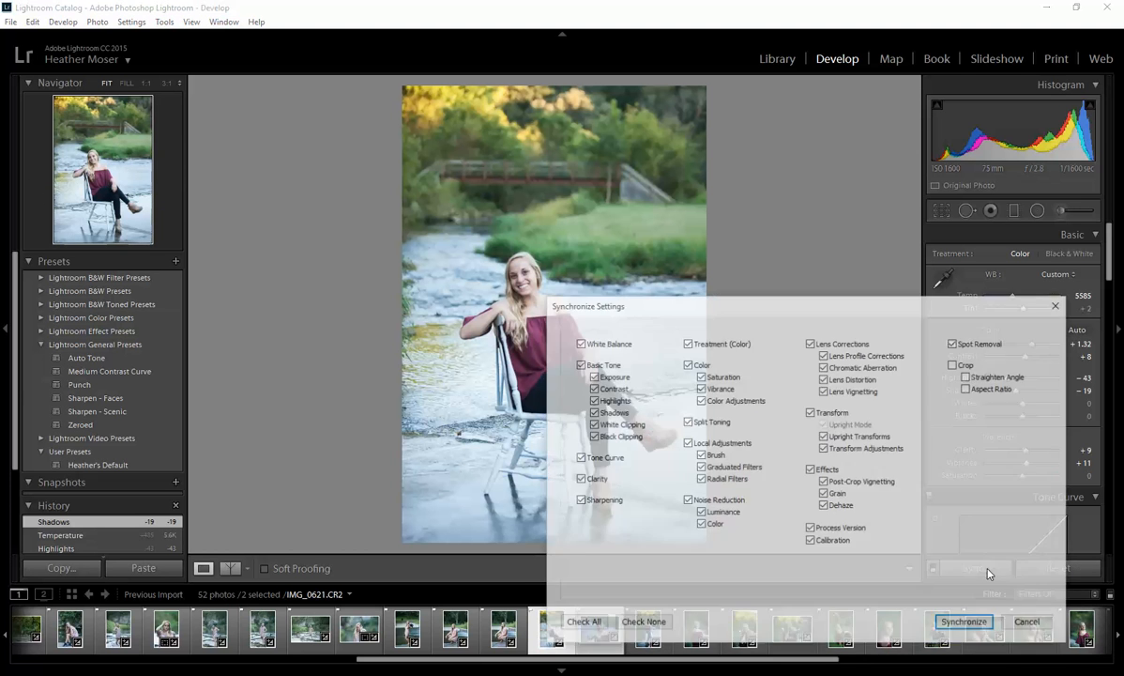
pyautogui.click(965, 621)
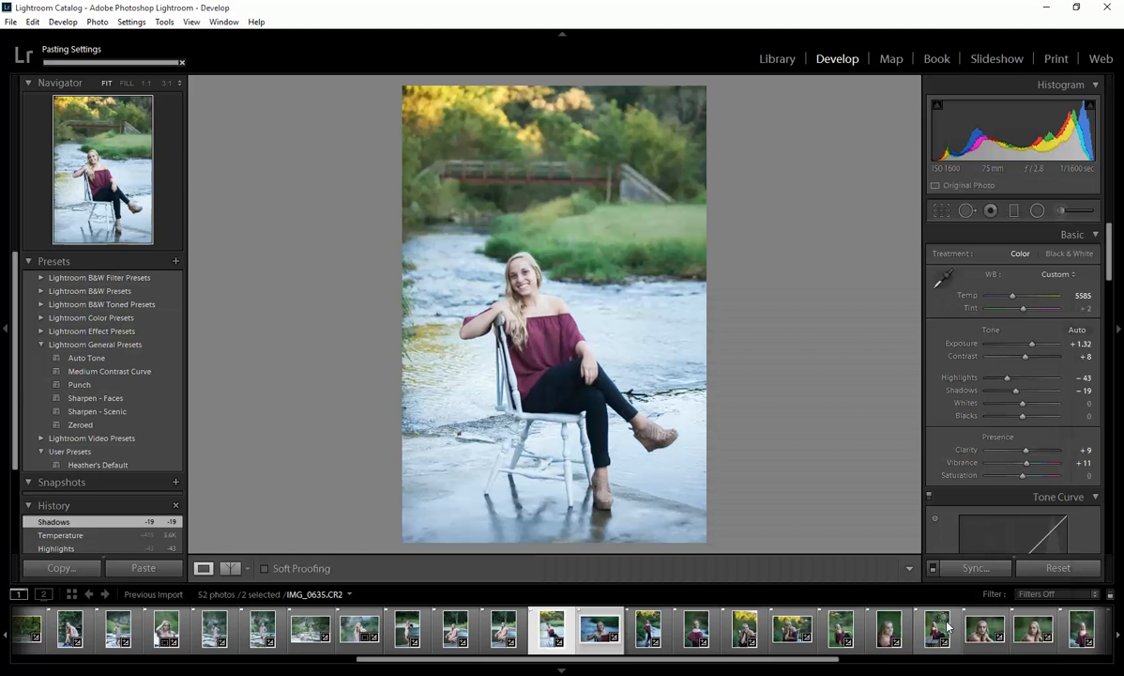
pyautogui.click(605, 647)
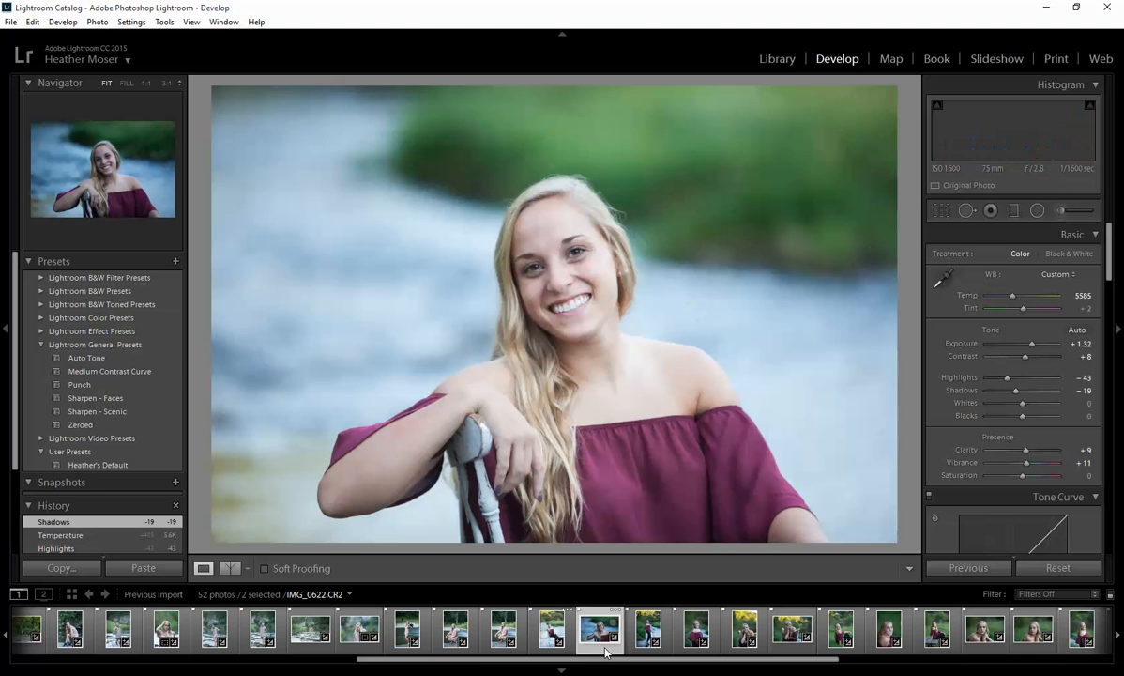
# - Adjust IMG_0624, setting exposure to +0.66, temperature to 5396, tint to -3 and highlights to -15
pyautogui.click(645, 644)
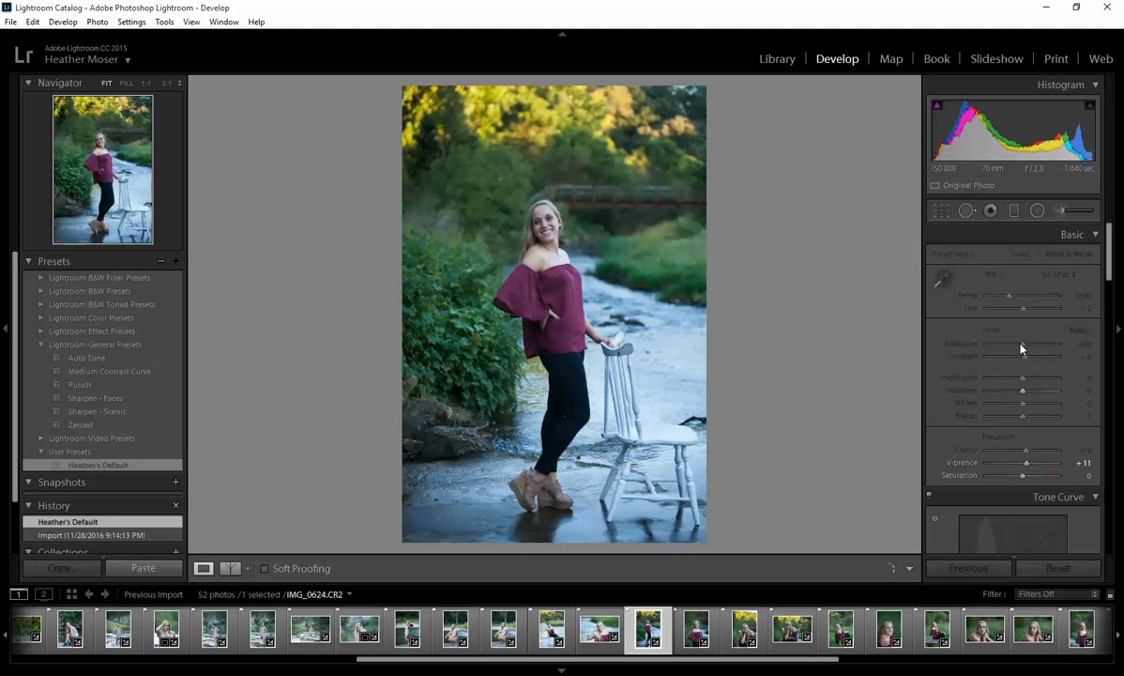
pyautogui.moveTo(1025, 347); pyautogui.dragTo(1028, 347)
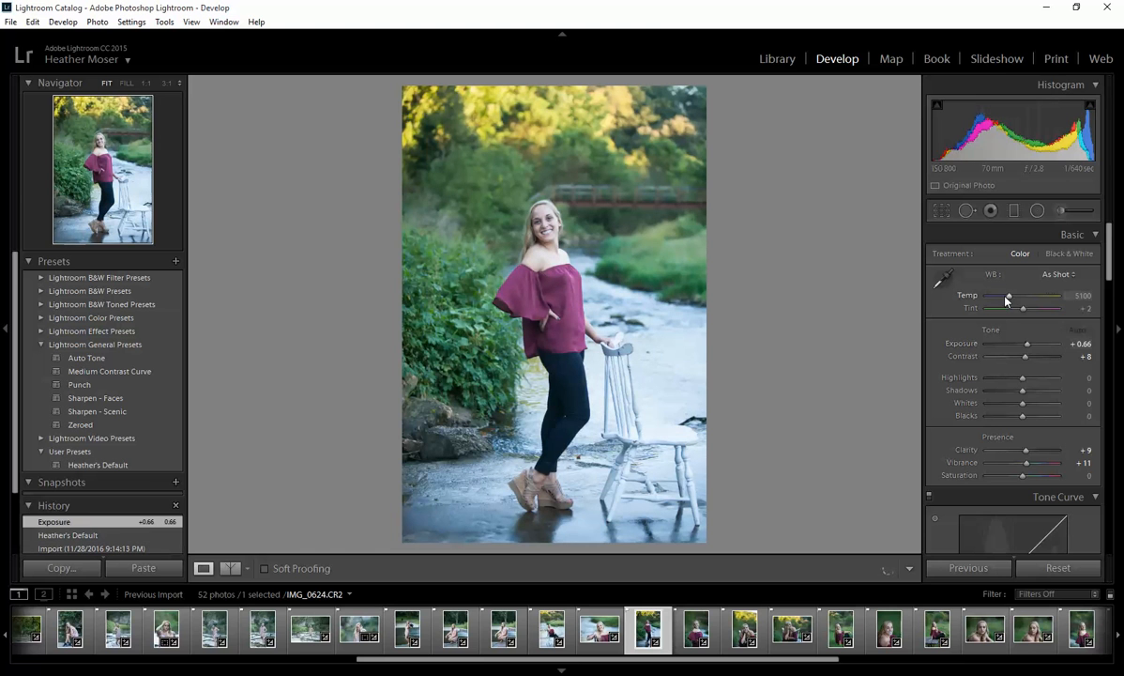
pyautogui.moveTo(1009, 299); pyautogui.dragTo(1012, 300)
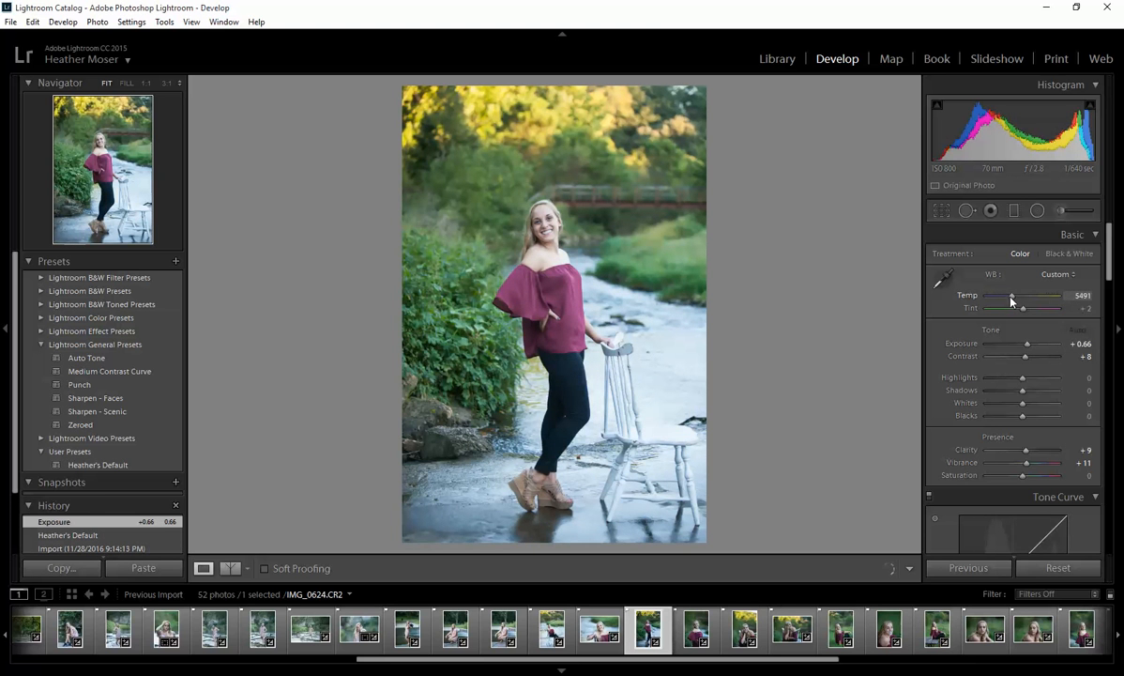
pyautogui.moveTo(1024, 316); pyautogui.dragTo(1023, 317)
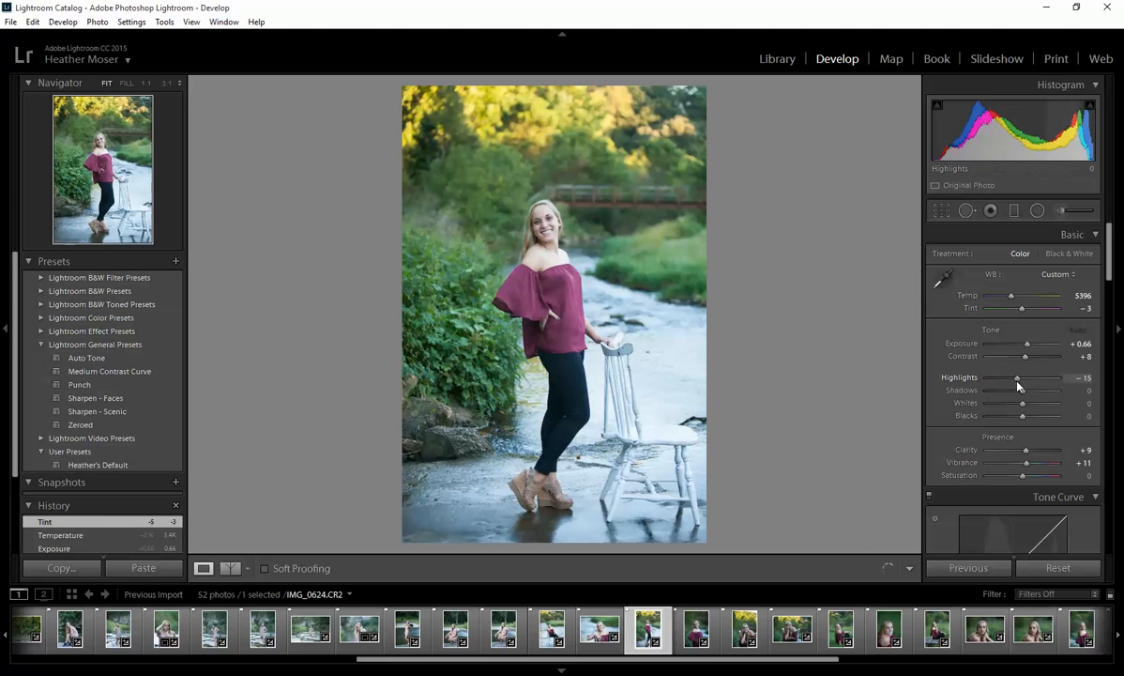
pyautogui.moveTo(1019, 380); pyautogui.dragTo(1012, 381)
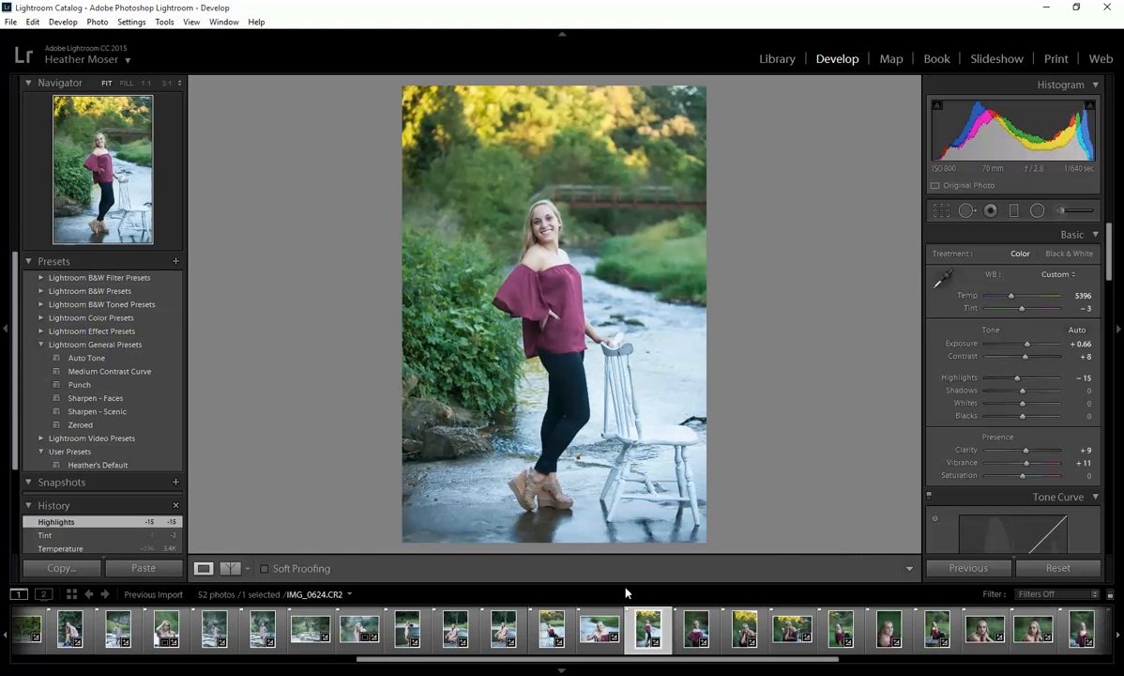
# - Synchronize IMG_0624's settings to the sixteen following photos, through IMG_0652, leaving out the crop
pyautogui.scroll(-5, 716, 662)
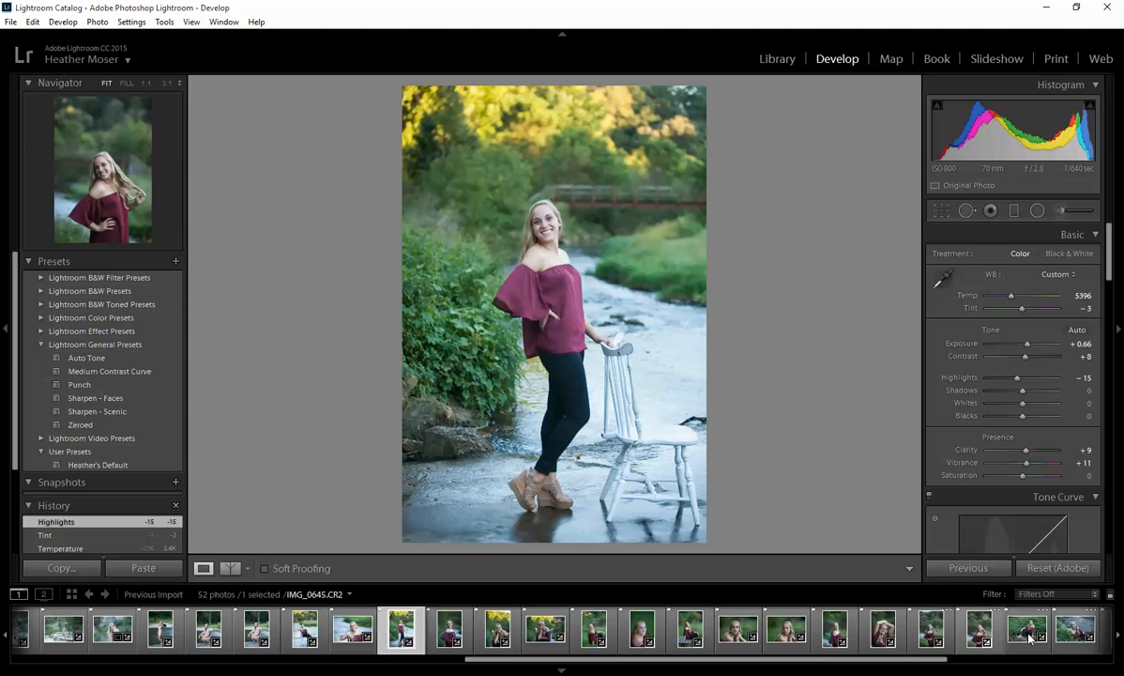
pyautogui.moveTo(943, 661); pyautogui.dragTo(1021, 658)
pyautogui.keyDown('shift'); pyautogui.click(981, 644); pyautogui.keyUp('shift')
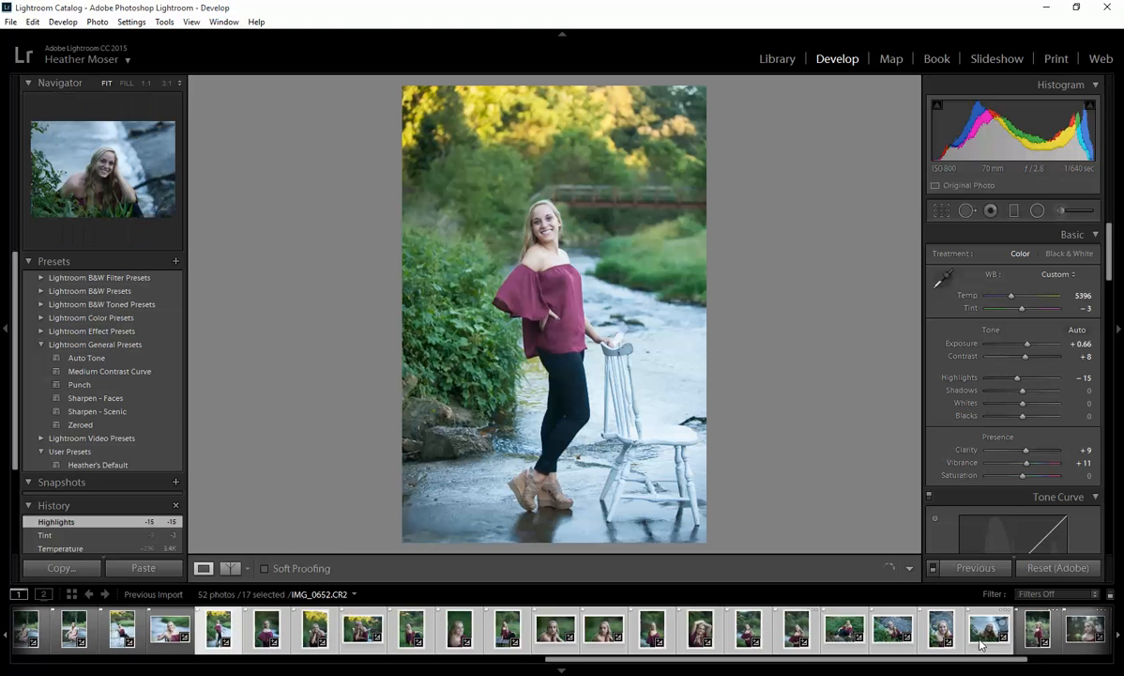
pyautogui.click(950, 568)
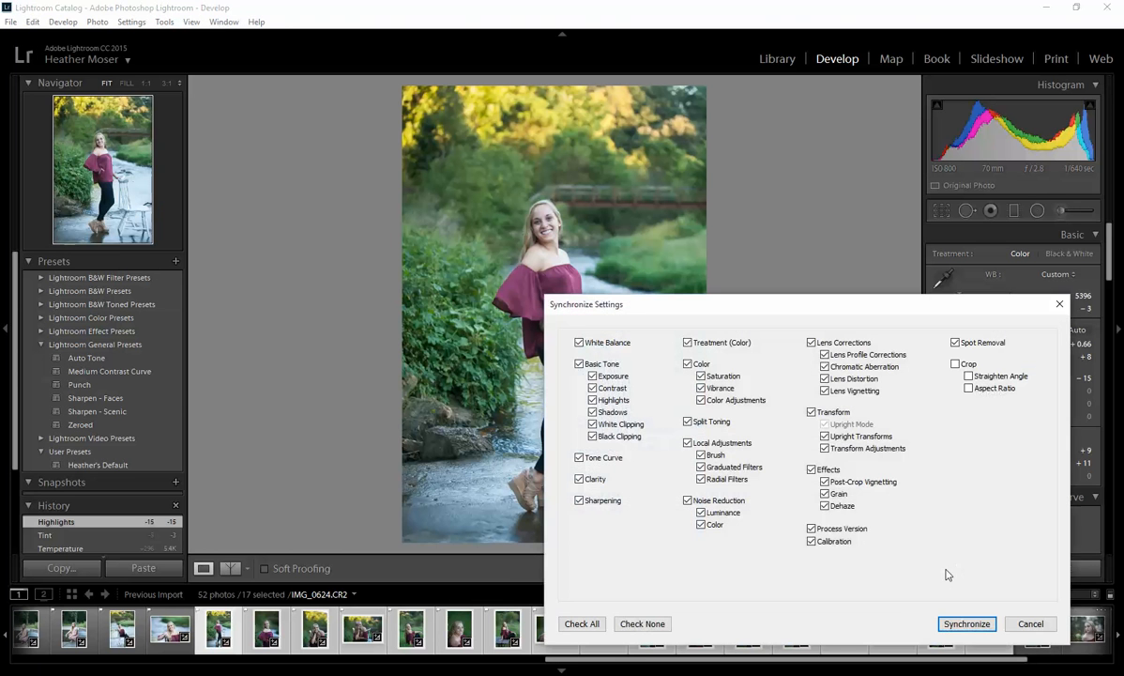
pyautogui.click(943, 620)
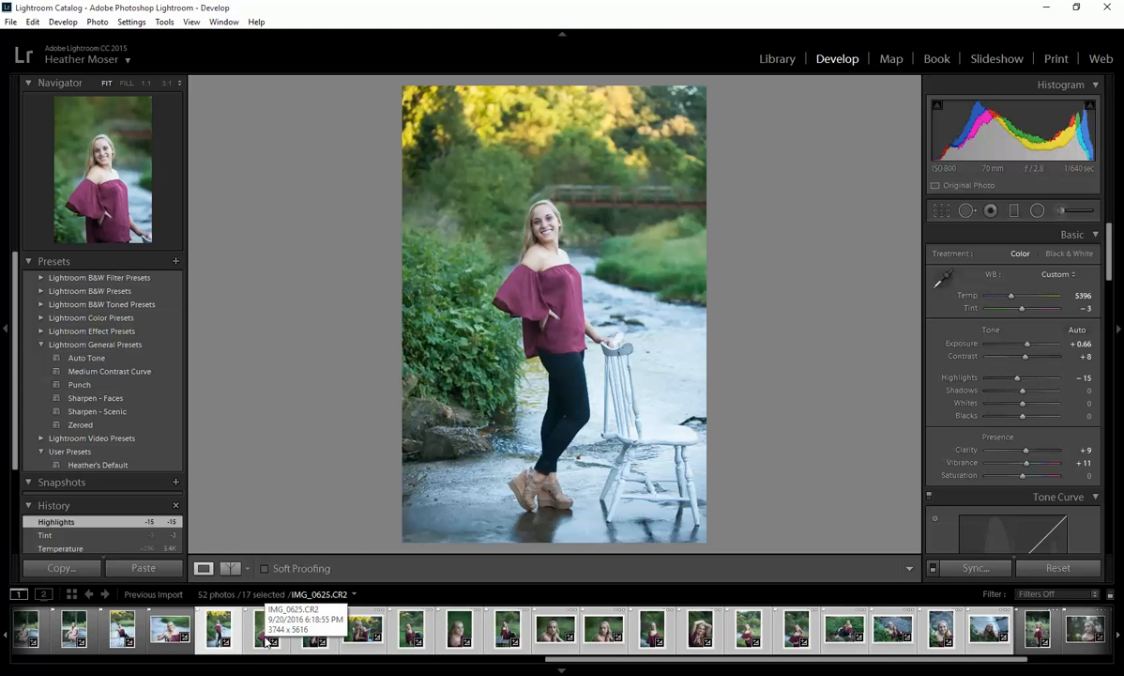
# - Check IMG_0625 and crop the seated portrait IMG_0628 slightly tighter around the subject
pyautogui.click(266, 641)
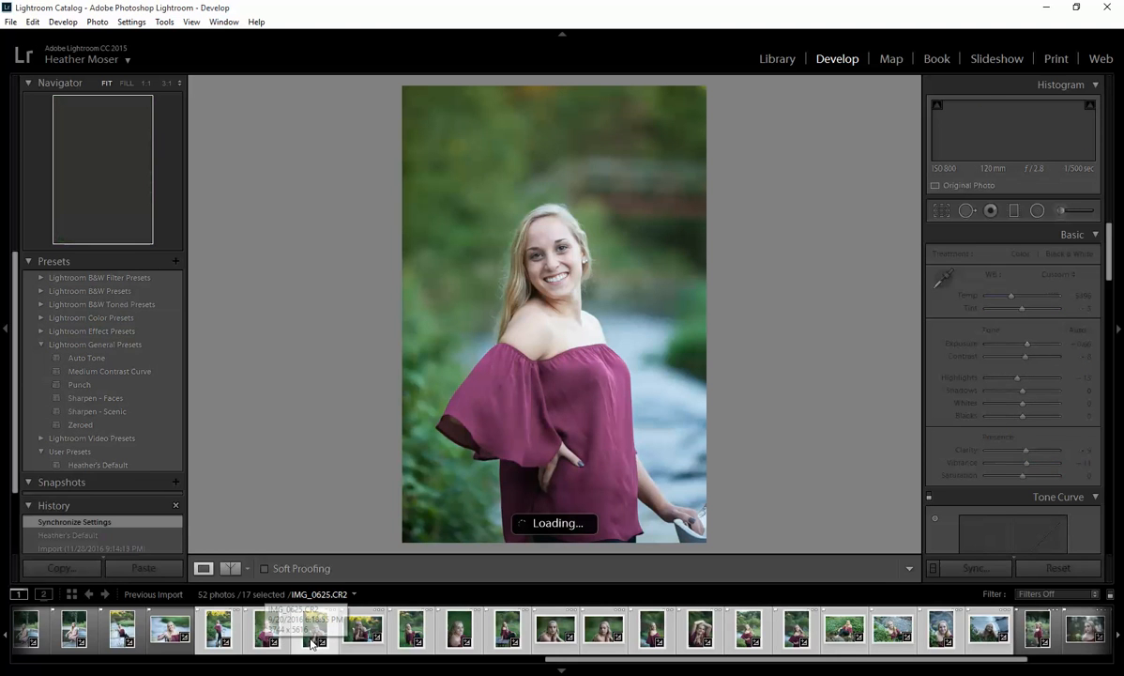
pyautogui.click(313, 630)
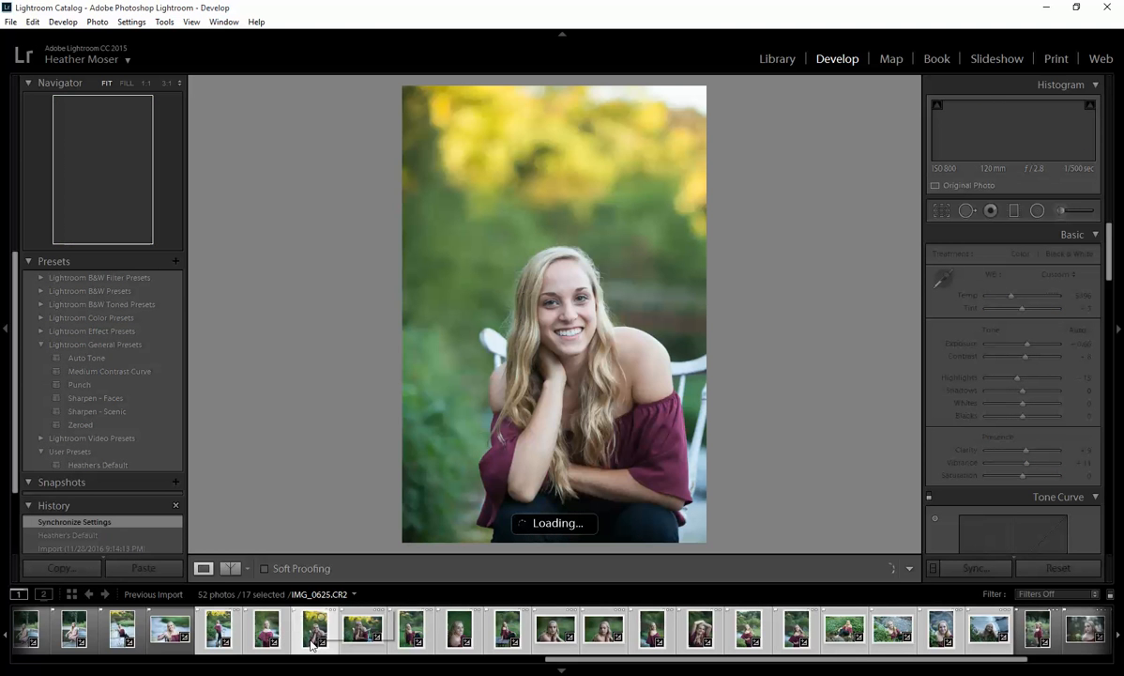
pyautogui.click(940, 211)
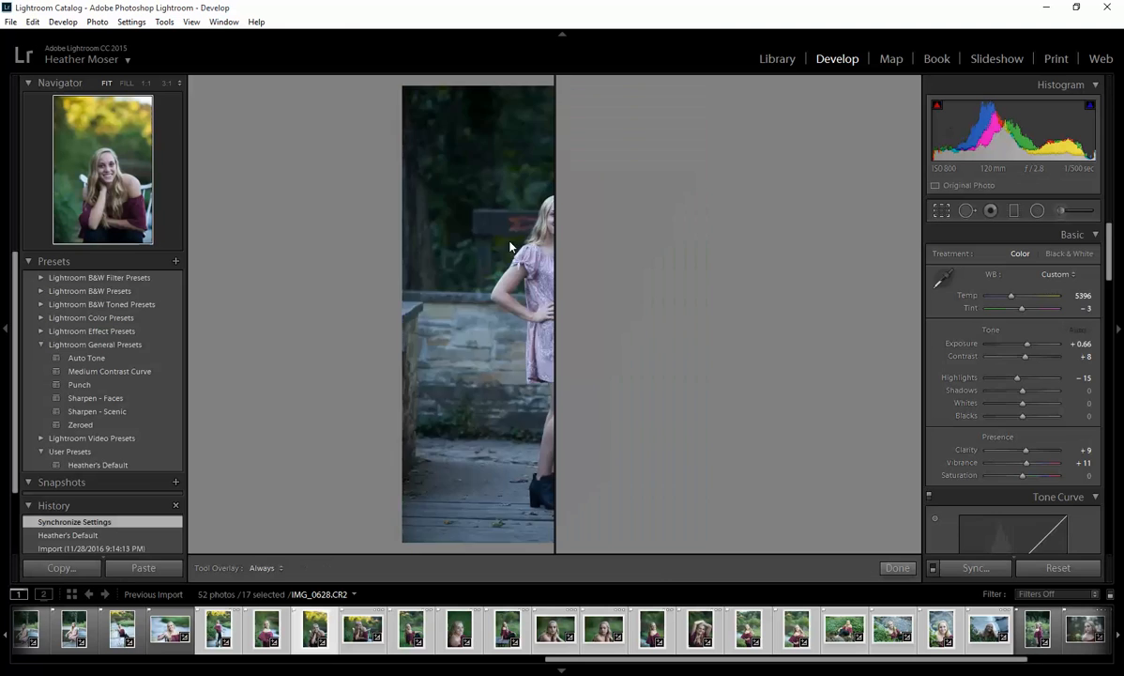
pyautogui.moveTo(400, 81); pyautogui.dragTo(427, 120)
# - Select IMG_0633 on its own and set its exposure to +0.28
pyautogui.click(370, 636)
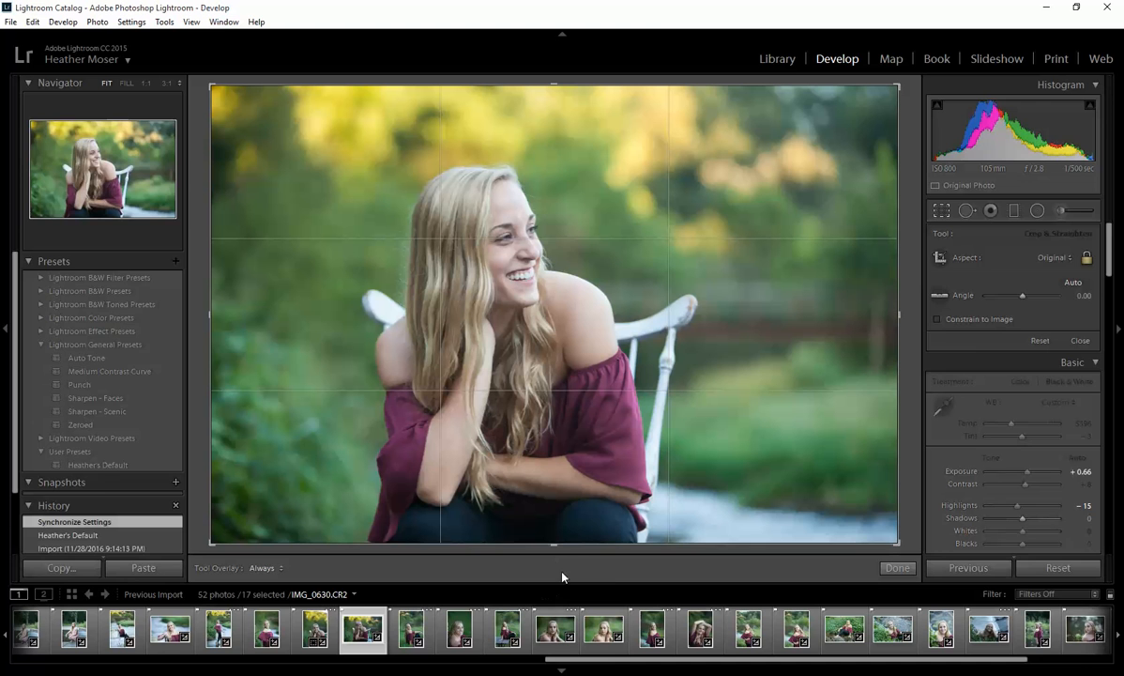
pyautogui.click(410, 638)
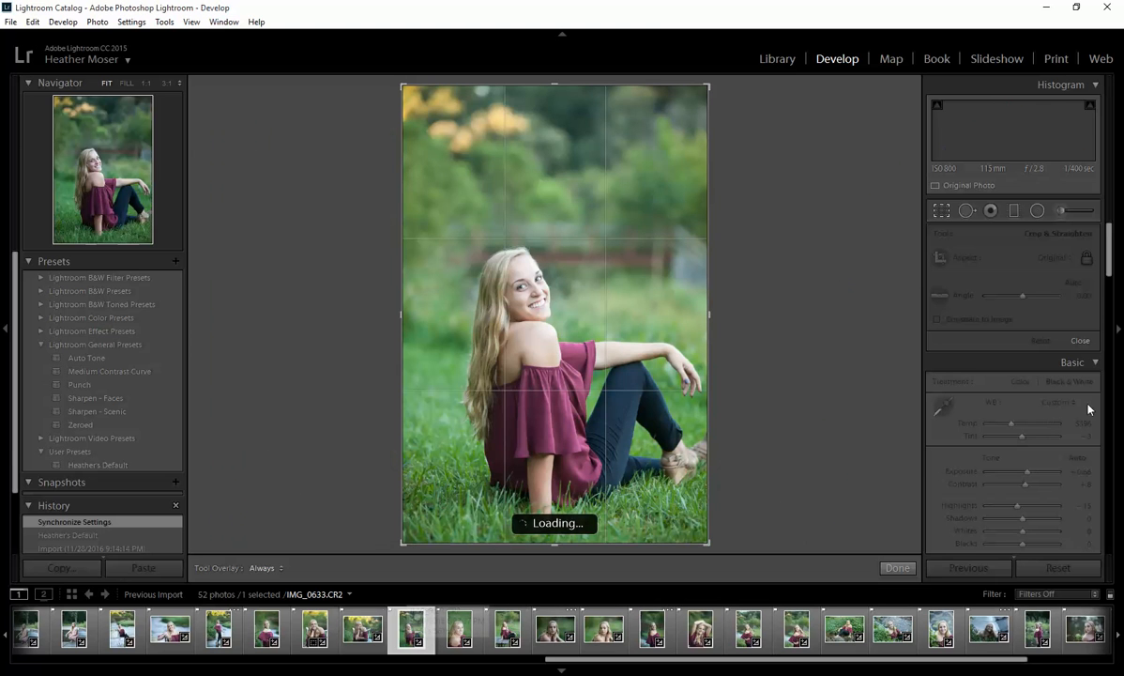
pyautogui.moveTo(1028, 476); pyautogui.dragTo(1025, 476)
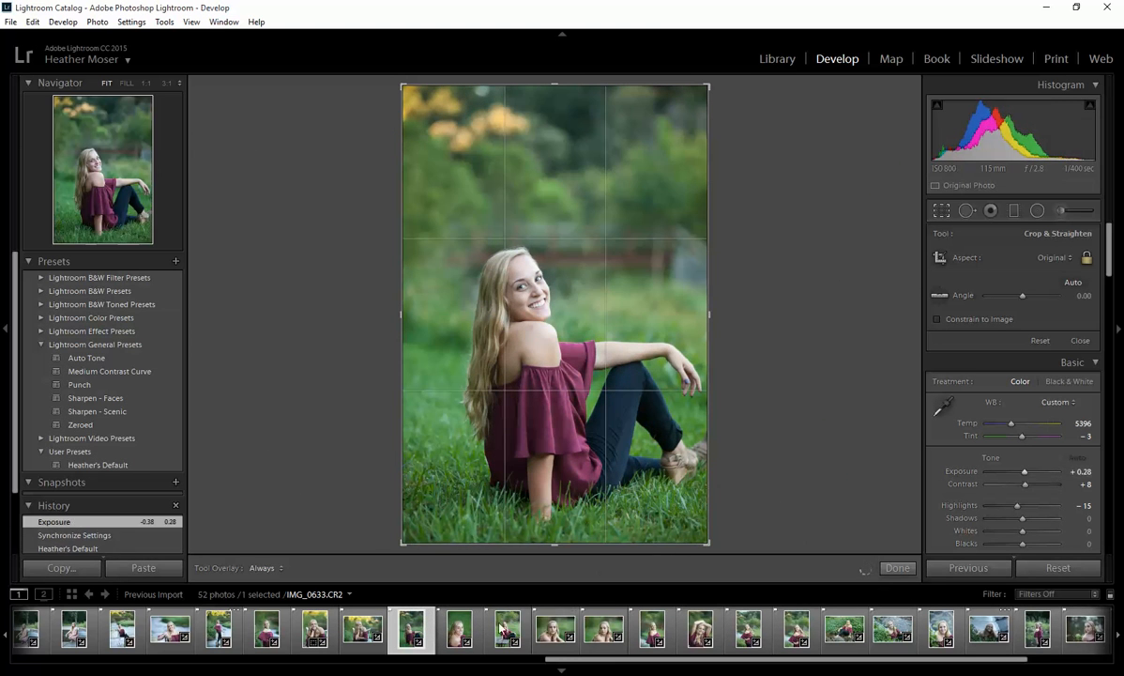
# - Check IMG_0634, lower the exposure of IMG_0635 slightly and raise the exposure of IMG_0636 to +0.85
pyautogui.click(458, 630)
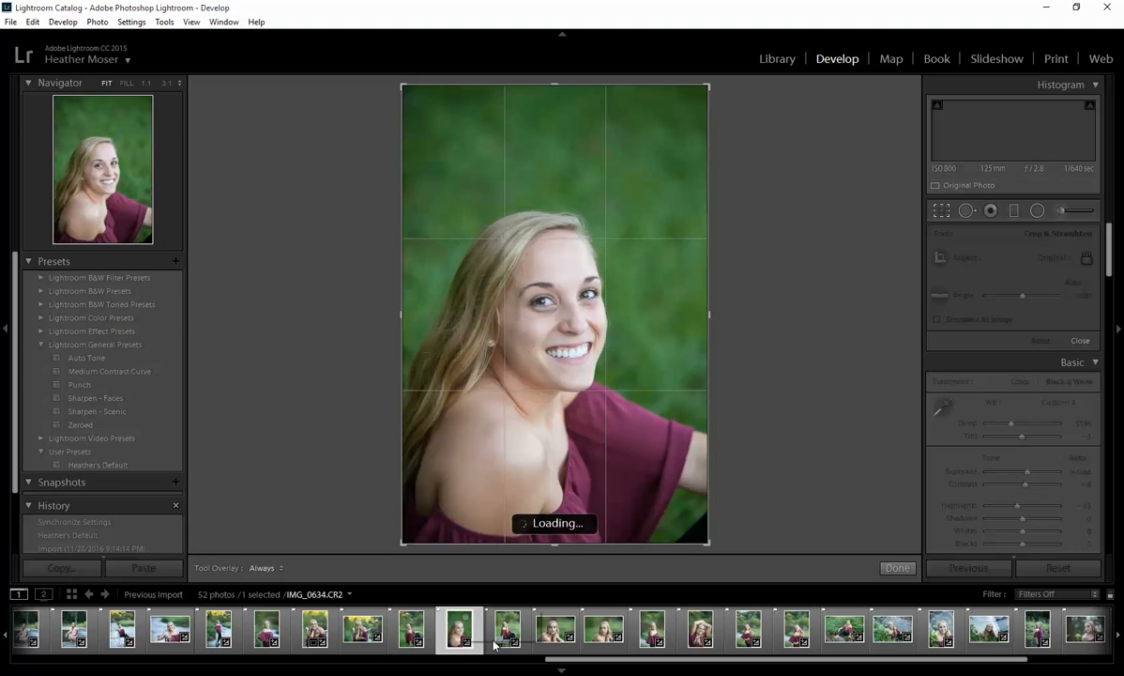
pyautogui.click(503, 643)
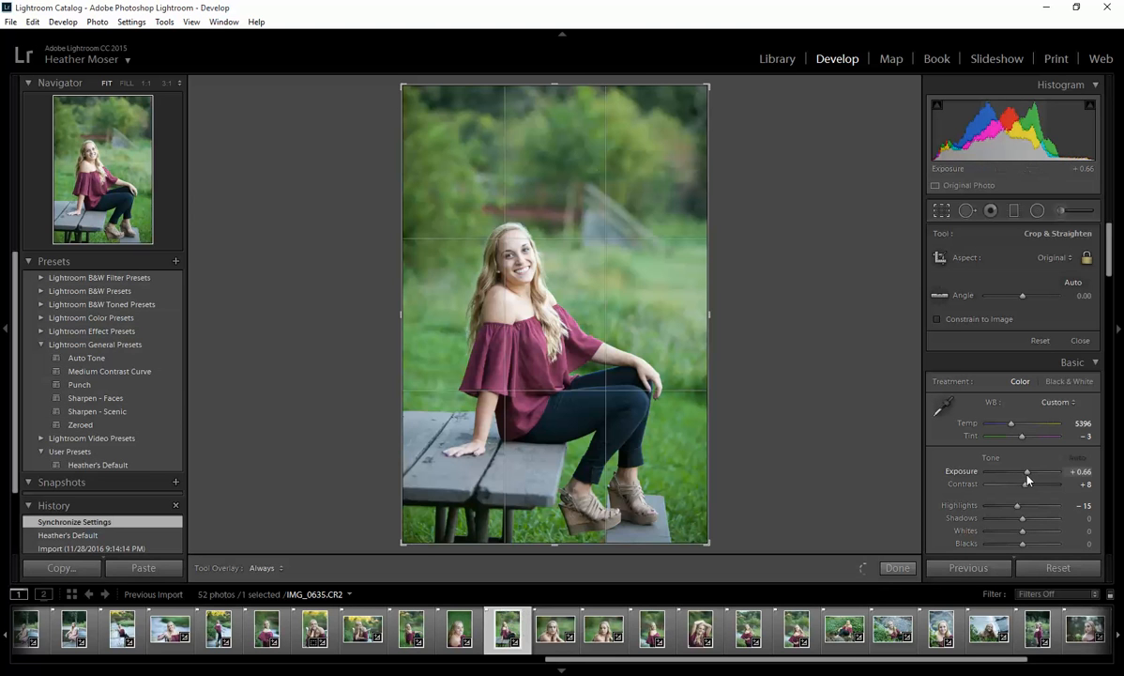
pyautogui.moveTo(1027, 480); pyautogui.dragTo(1025, 478)
pyautogui.click(549, 638)
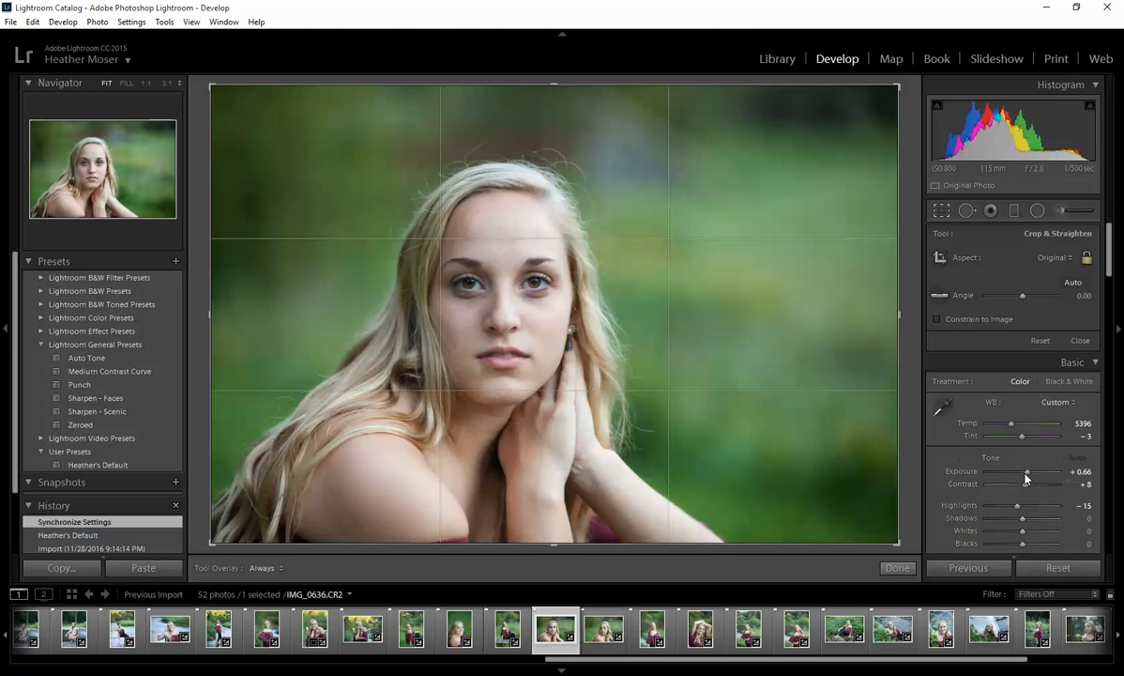
pyautogui.moveTo(1026, 472); pyautogui.dragTo(1027, 476)
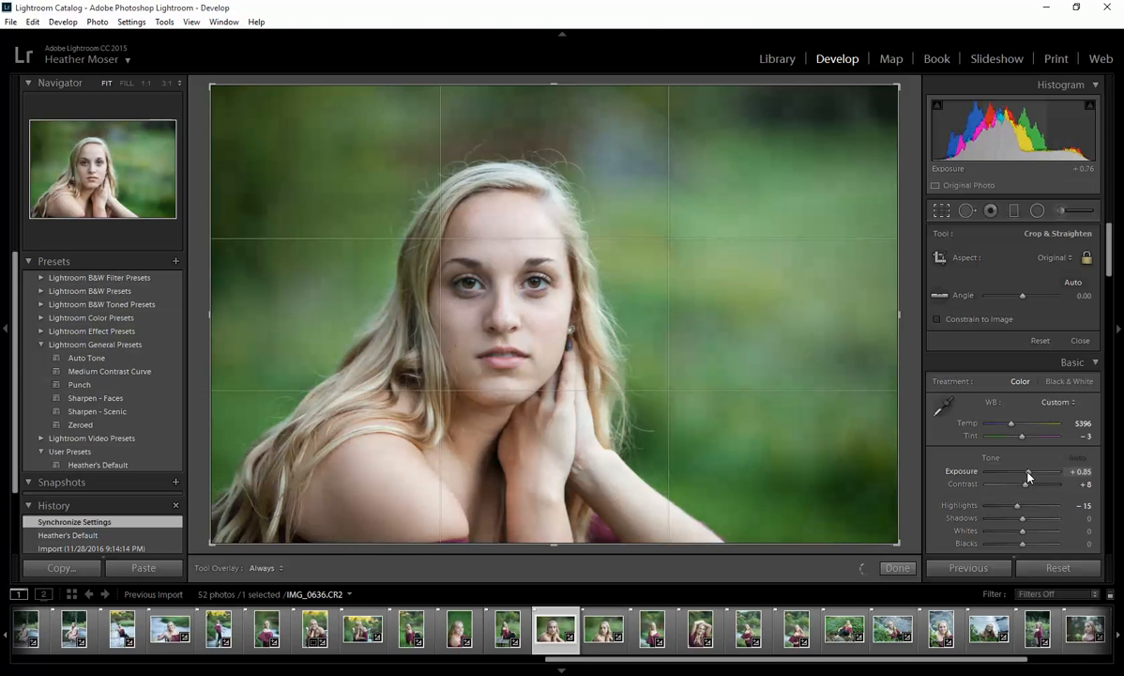
# - Brighten the face around the eyes in IMG_0636 with the Adjustment Brush at exposure 0.55, clarity 3 and size 15
pyautogui.click(1061, 211)
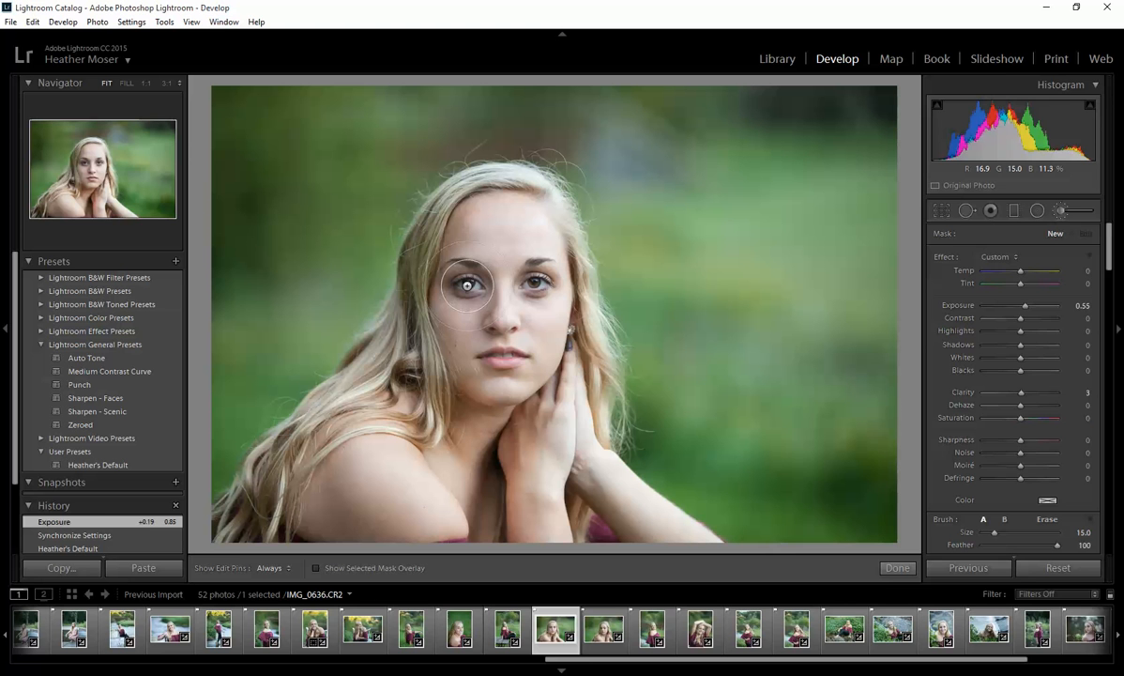
pyautogui.click(466, 285)
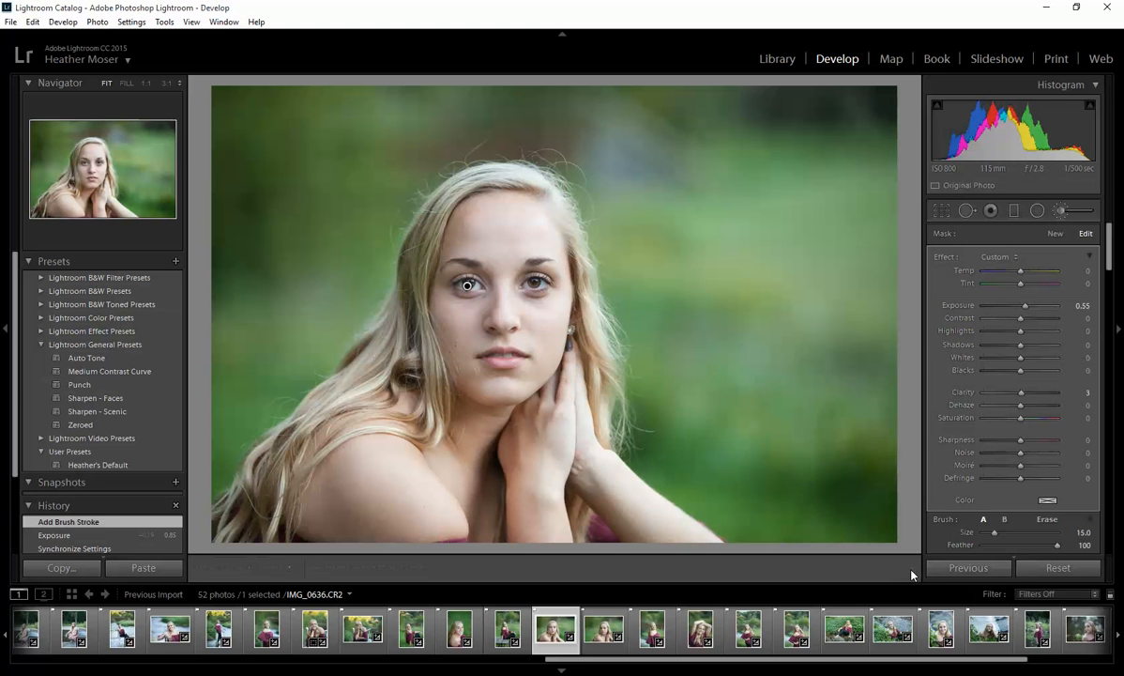
pyautogui.click(906, 568)
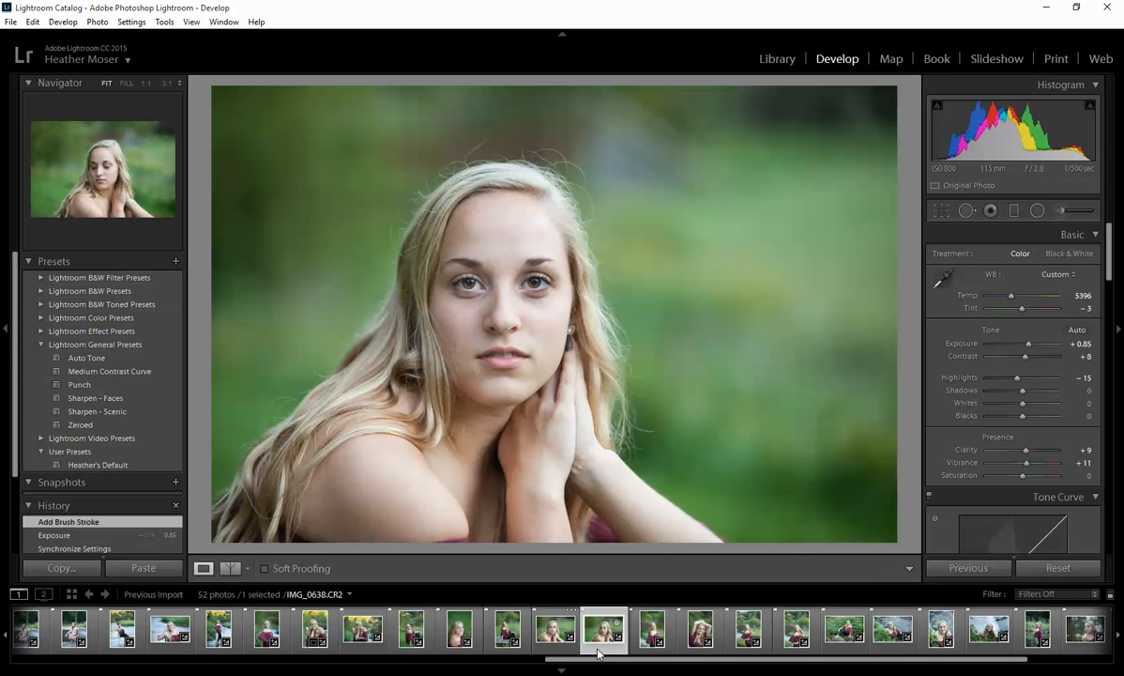
# - Set the exposure of IMG_0639 to +0.38 and check IMG_0641 and IMG_0643
pyautogui.click(650, 630)
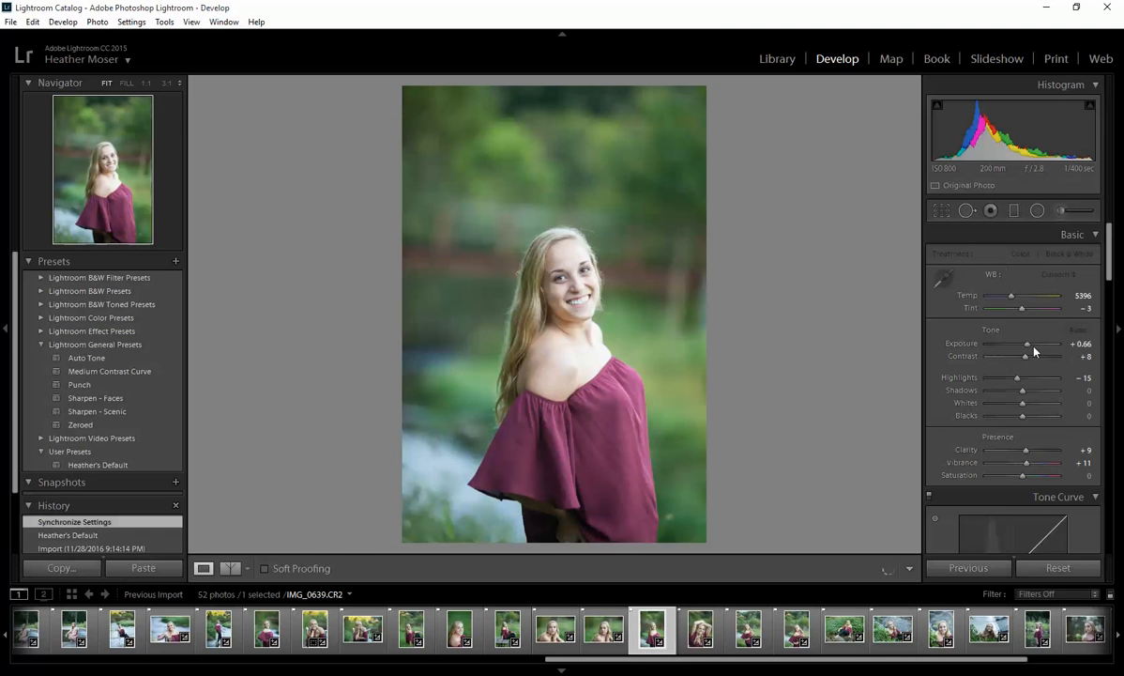
pyautogui.moveTo(1030, 349); pyautogui.dragTo(1028, 350)
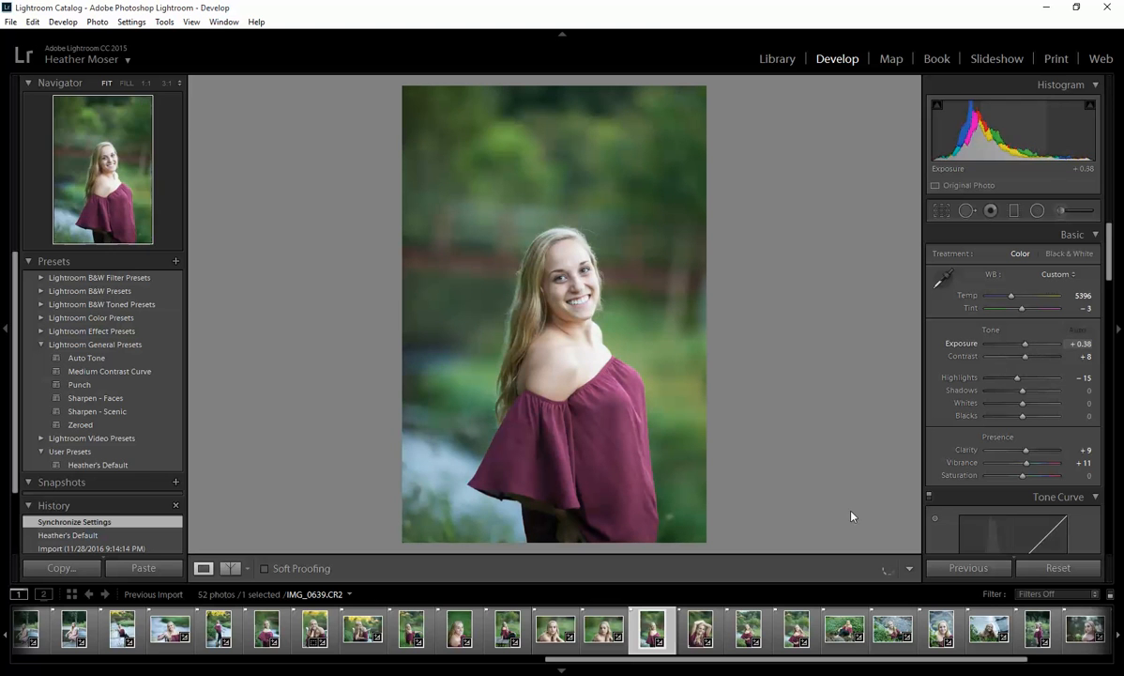
pyautogui.click(698, 633)
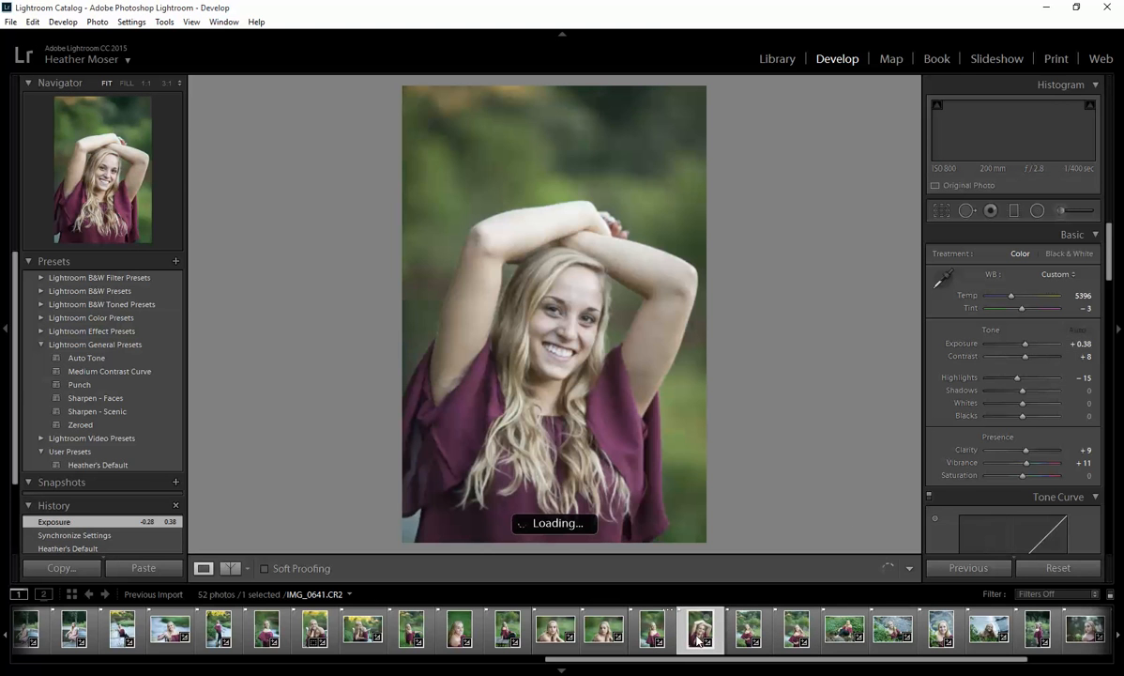
pyautogui.click(745, 634)
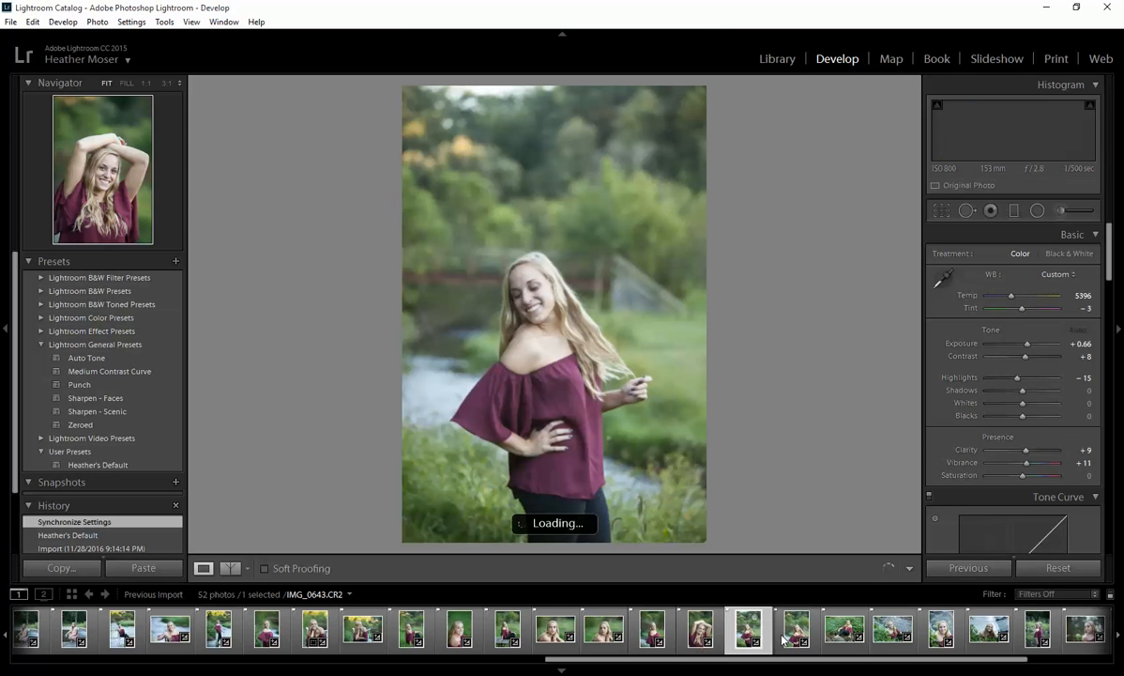
# - Set the exposure of IMG_0645 to +0.47 and that of IMG_0646 to +0.38
pyautogui.click(789, 641)
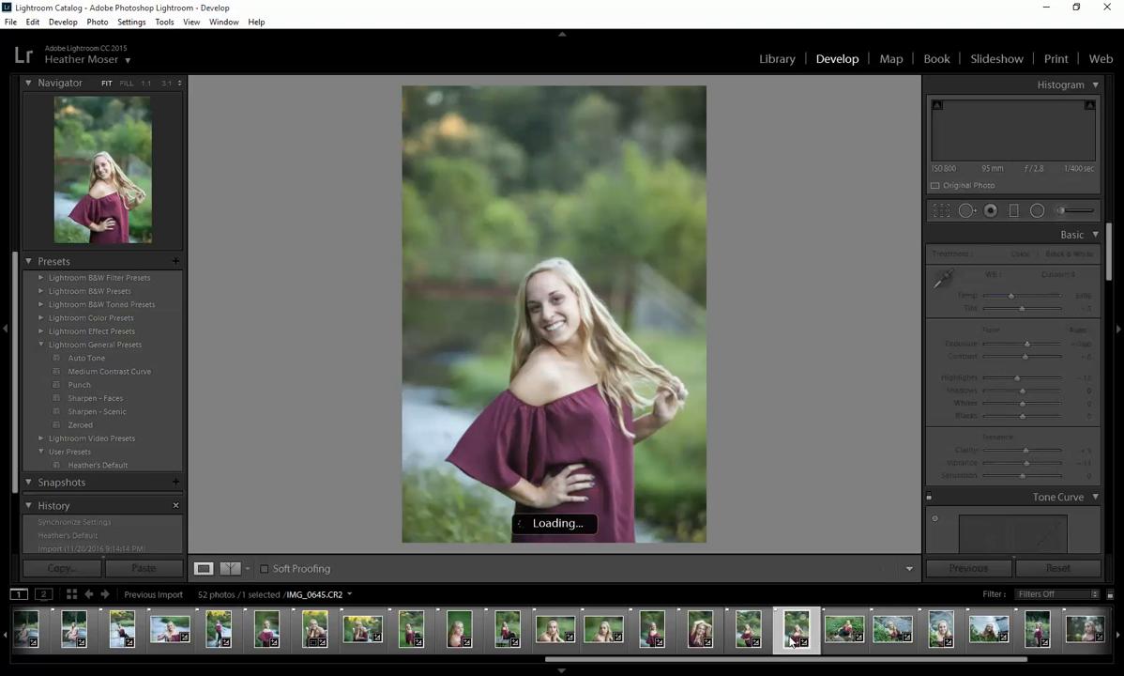
pyautogui.click(791, 640)
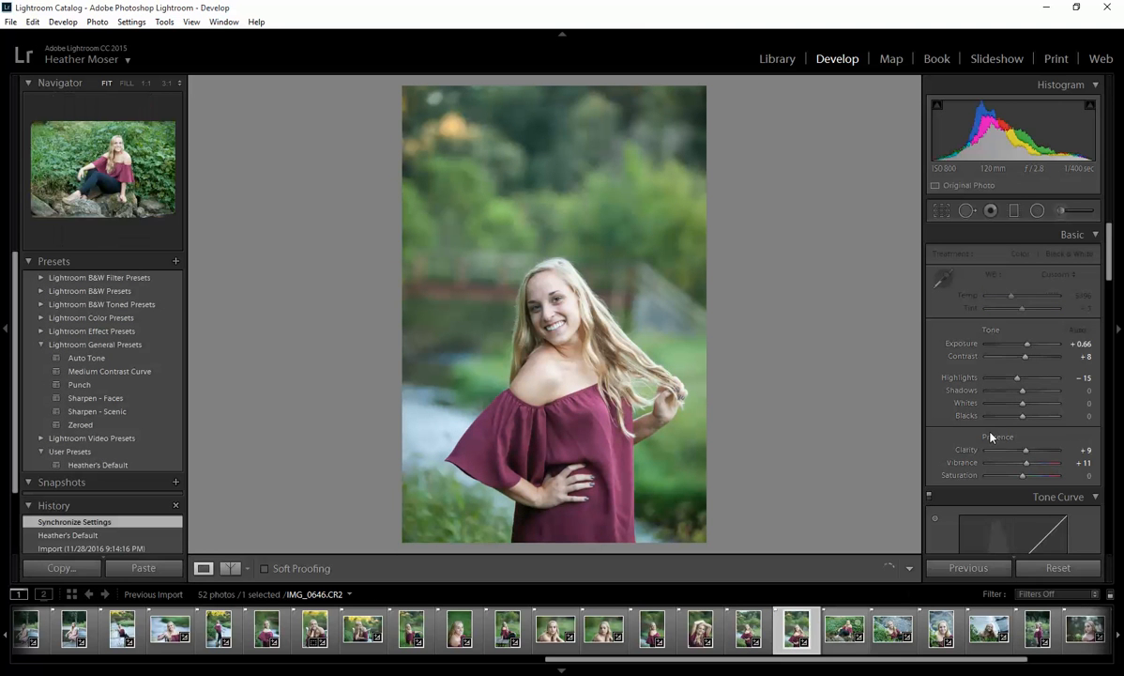
pyautogui.moveTo(1027, 347); pyautogui.dragTo(1025, 347)
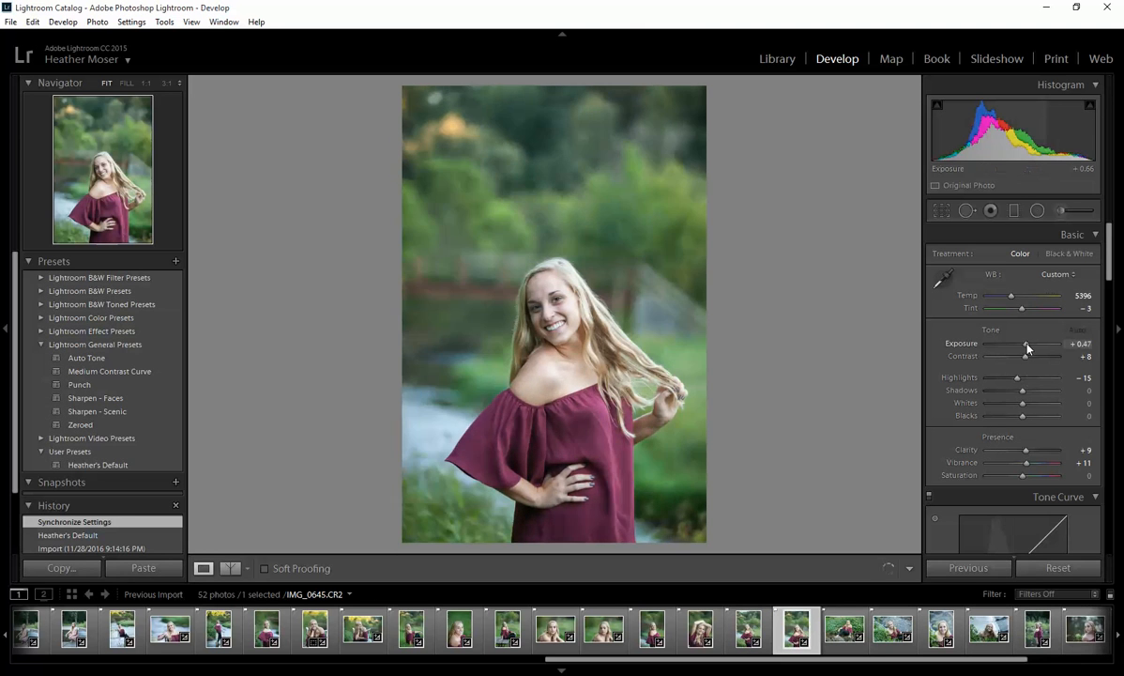
pyautogui.click(839, 644)
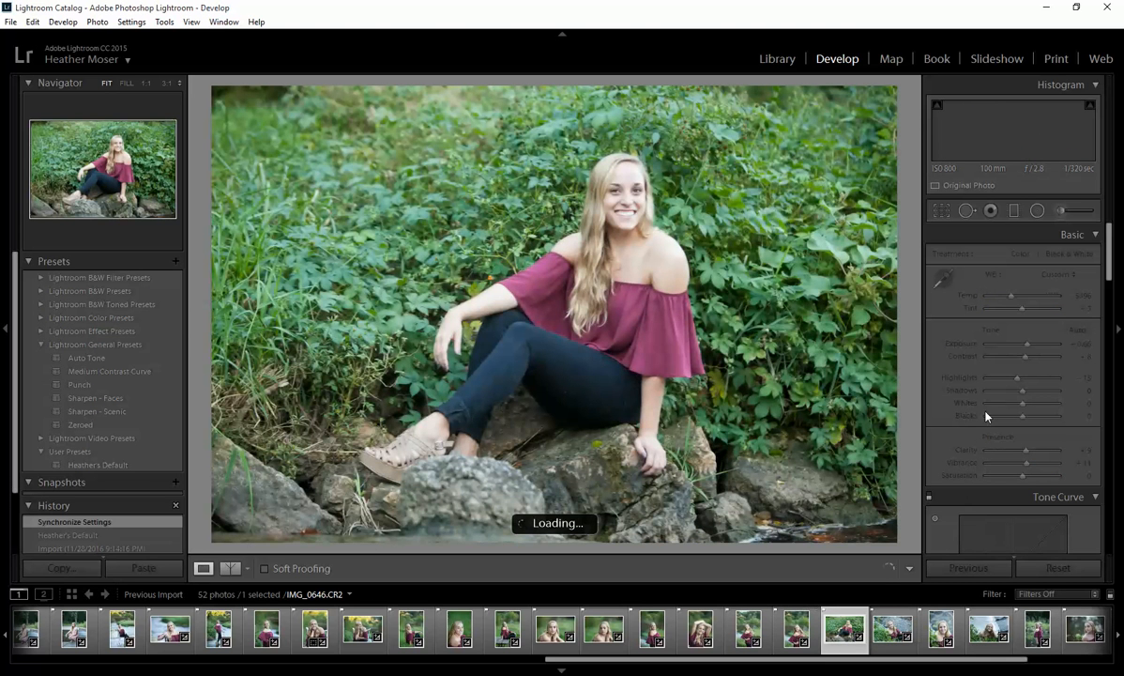
pyautogui.moveTo(1028, 348); pyautogui.dragTo(1025, 350)
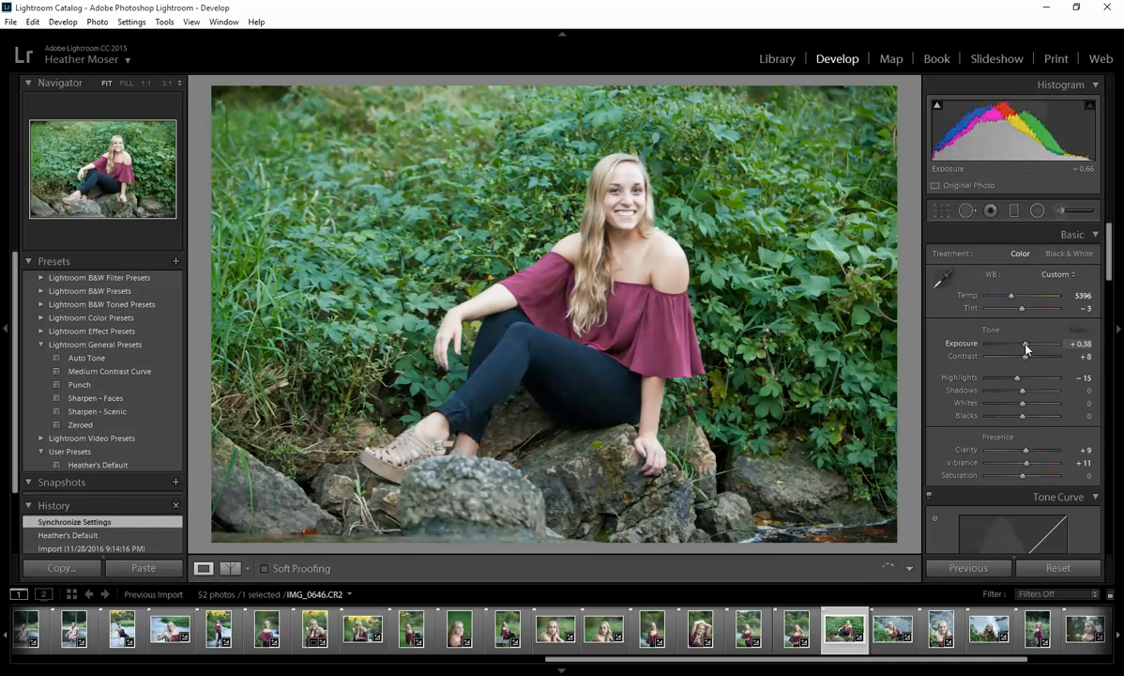
# - Brighten the face in IMG_0652 with a size 24.4 Adjustment Brush at exposure 0.55, and warm the photo's temperature to about 5679
pyautogui.click(892, 638)
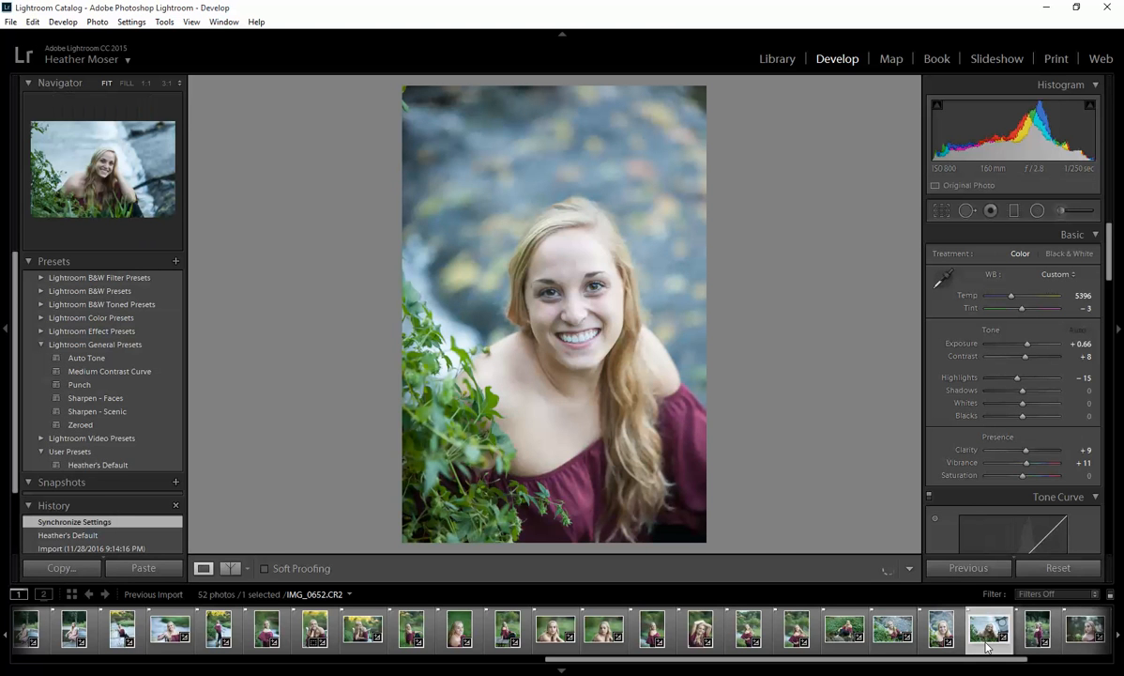
pyautogui.click(986, 645)
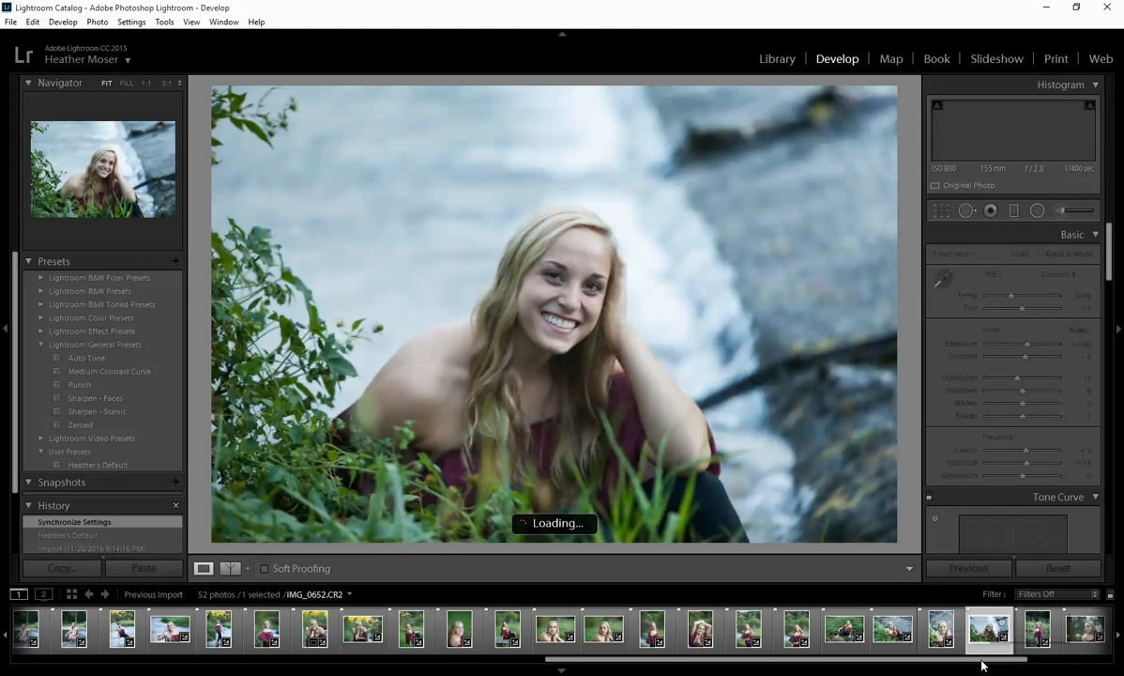
pyautogui.moveTo(981, 661); pyautogui.dragTo(1069, 653)
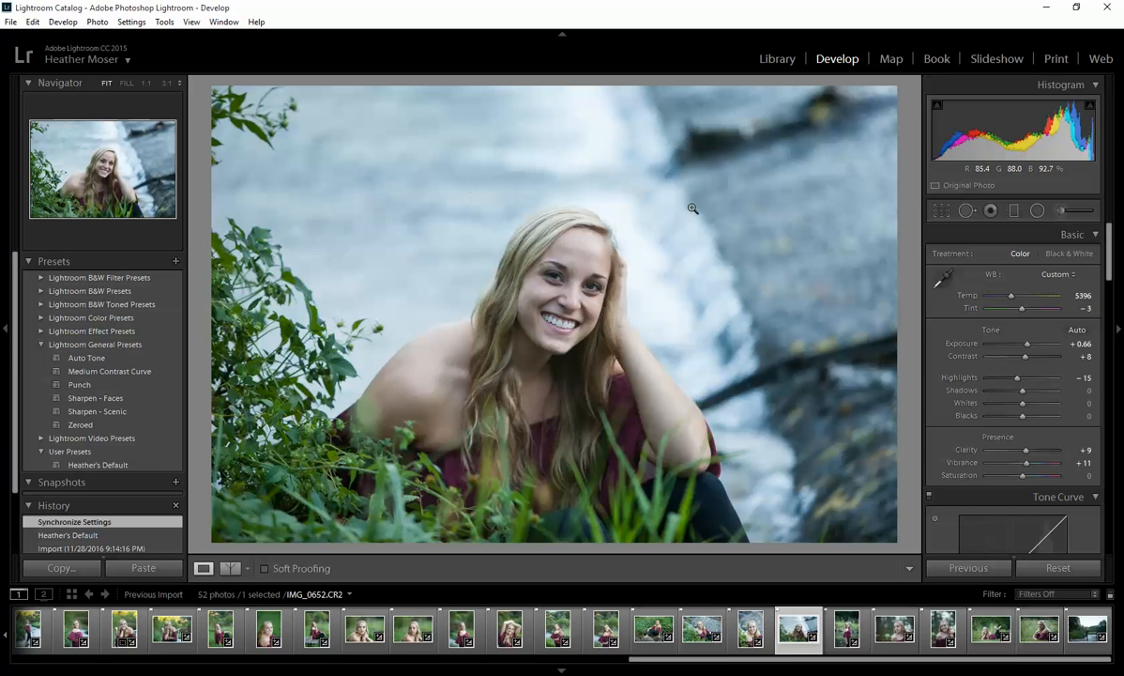
pyautogui.click(1061, 211)
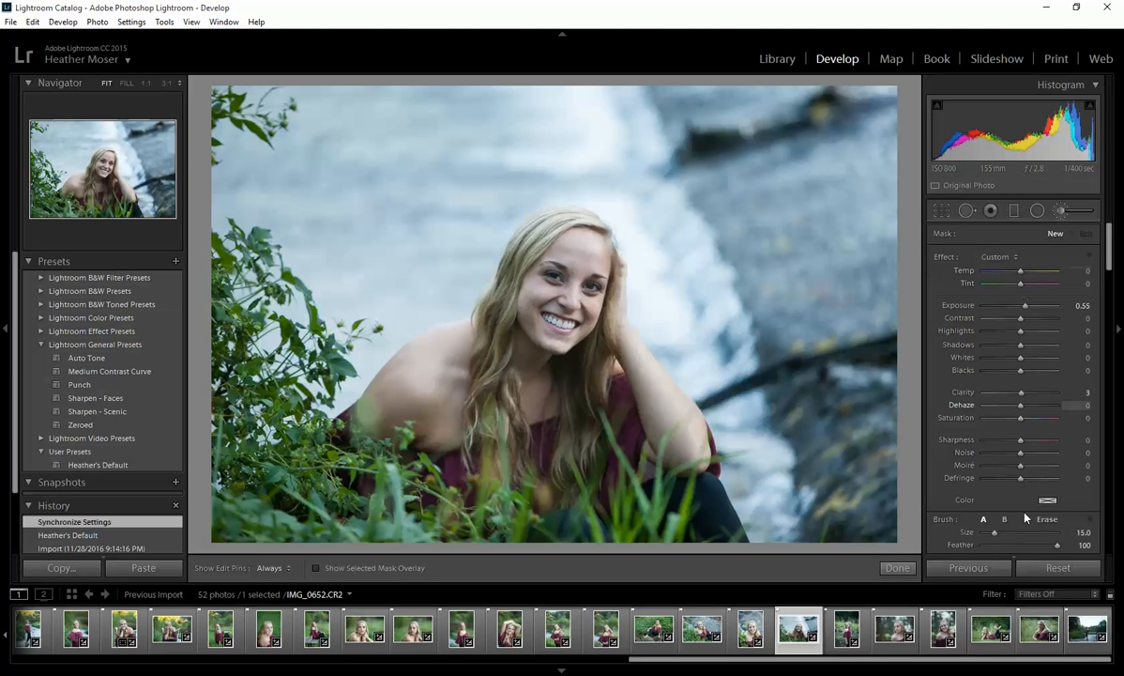
pyautogui.moveTo(994, 531); pyautogui.dragTo(1002, 536)
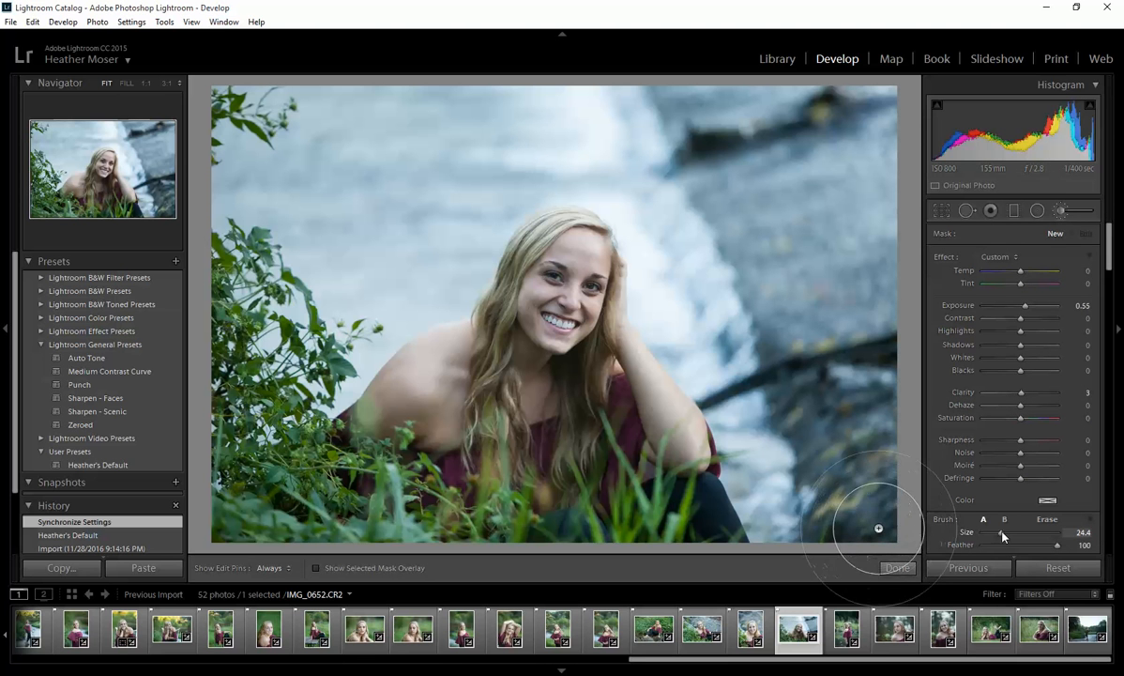
pyautogui.moveTo(565, 299)
pyautogui.mouseDown()
pyautogui.moveTo(572, 266)
pyautogui.moveTo(534, 382)
pyautogui.moveTo(589, 409)
pyautogui.moveTo(572, 377)
pyautogui.moveTo(640, 420)
pyautogui.moveTo(605, 364)
pyautogui.moveTo(422, 438)
pyautogui.moveTo(418, 406)
pyautogui.moveTo(499, 409)
pyautogui.moveTo(535, 439)
pyautogui.moveTo(490, 431)
pyautogui.moveTo(521, 424)
pyautogui.moveTo(514, 402)
pyautogui.moveTo(467, 414)
pyautogui.moveTo(477, 418)
pyautogui.moveTo(453, 398)
pyautogui.moveTo(585, 422)
pyautogui.moveTo(607, 398)
pyautogui.moveTo(601, 364)
pyautogui.moveTo(619, 392)
pyautogui.moveTo(512, 327)
pyautogui.mouseUp()
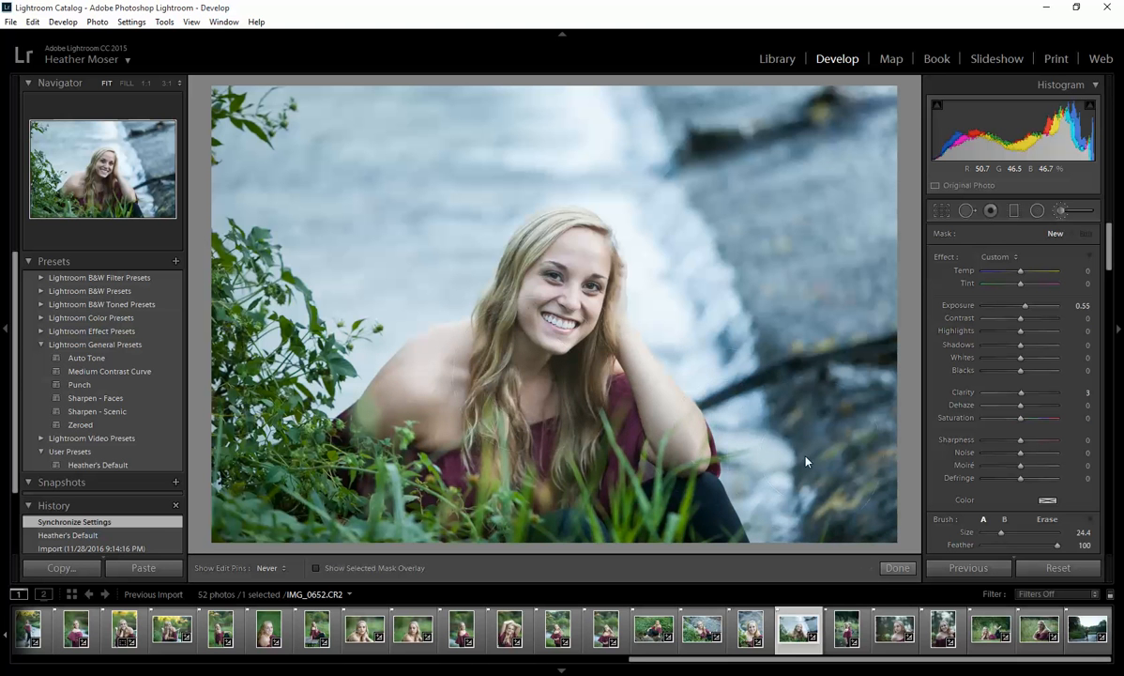
pyautogui.press('h')
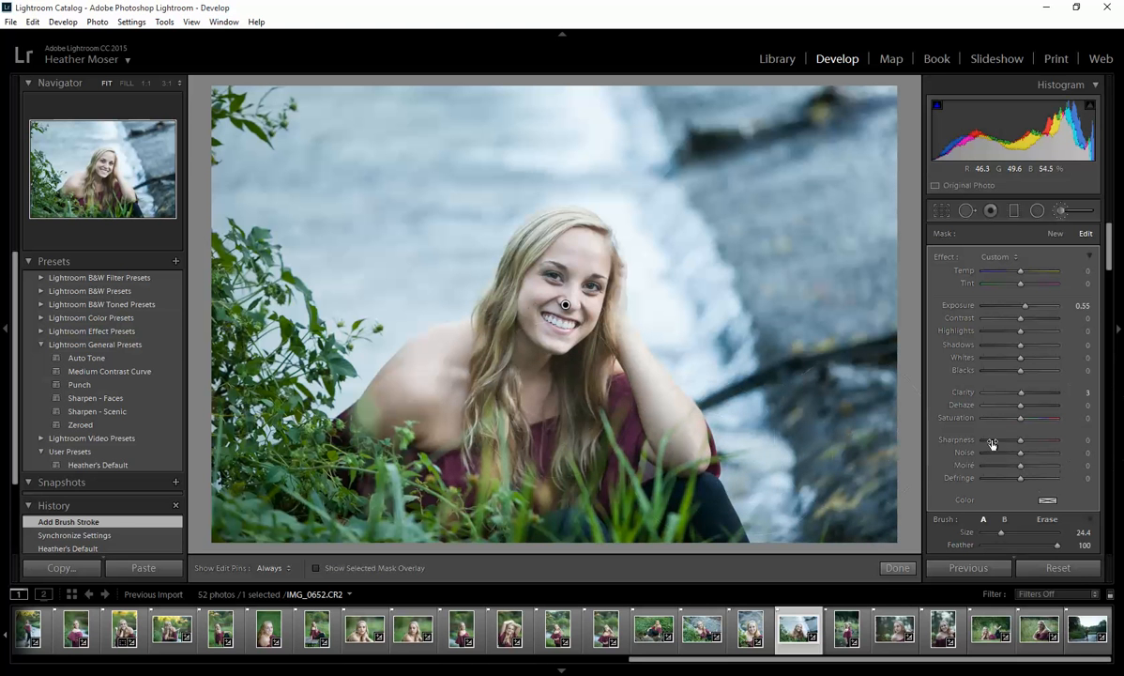
pyautogui.click(896, 569)
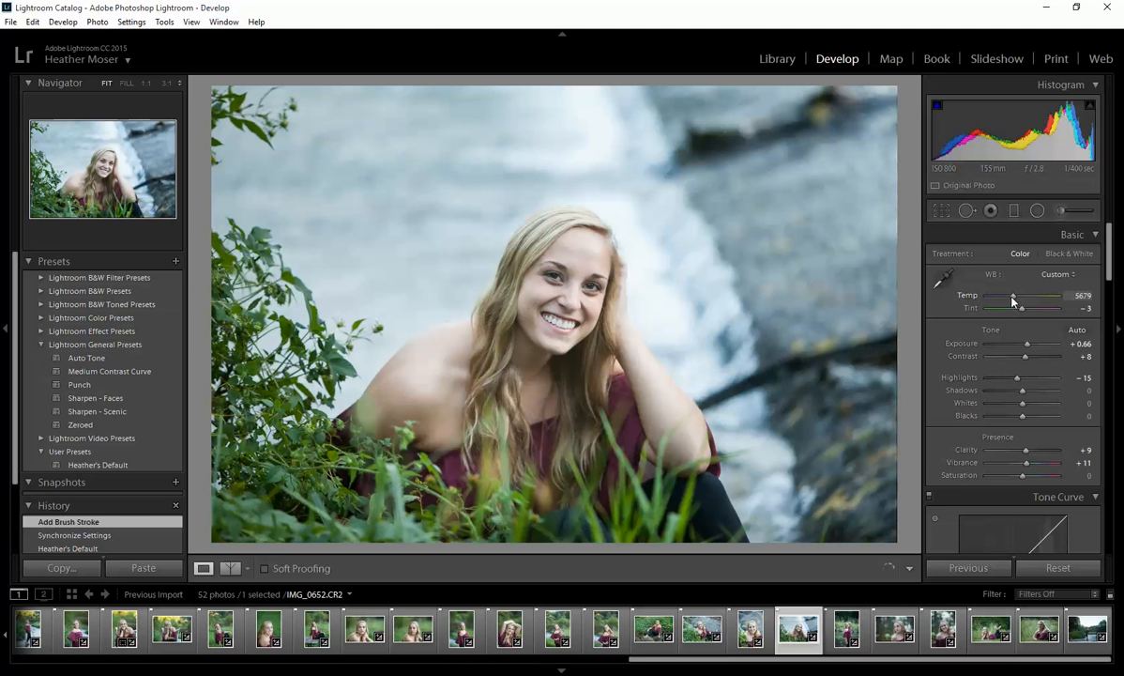
# - Set IMG_0655's temperature to 5491 and tint to 0, and synchronize its settings to the five following photos, leaving out the crop
pyautogui.click(840, 640)
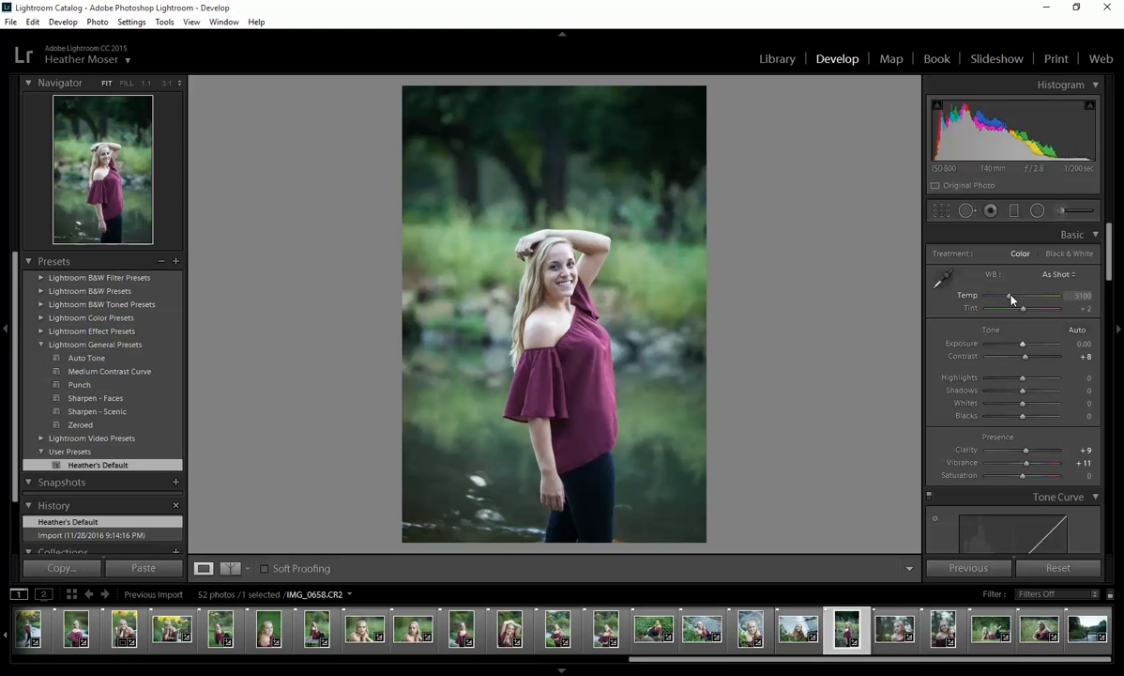
pyautogui.moveTo(1011, 295); pyautogui.dragTo(1023, 312)
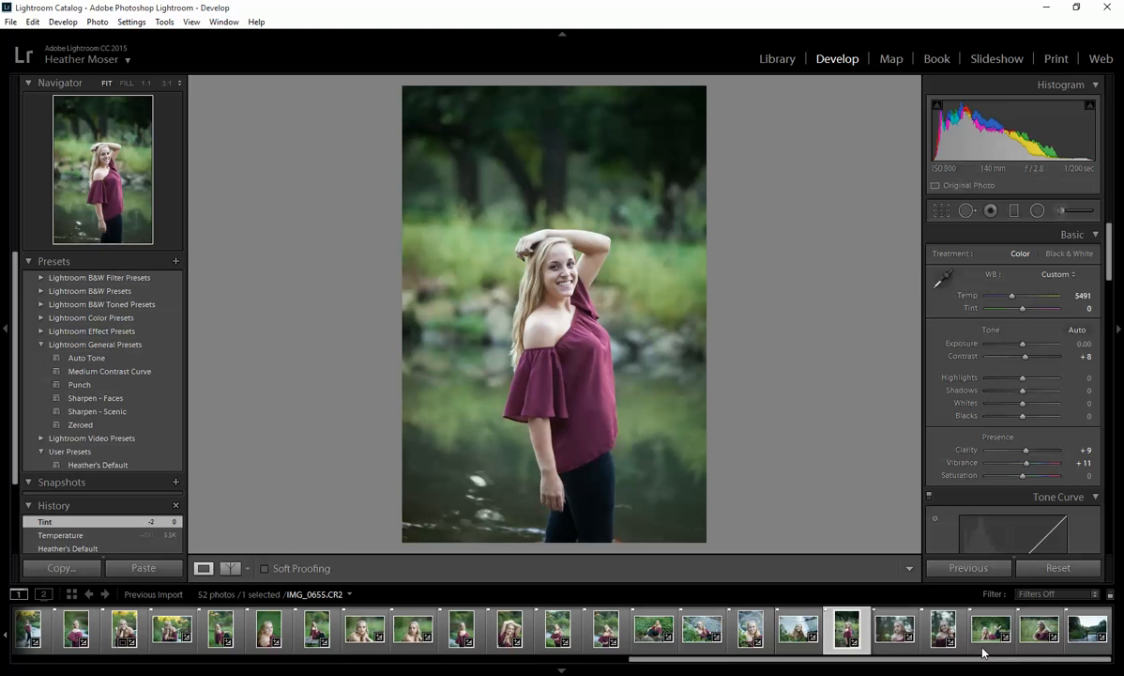
pyautogui.keyDown('shift'); pyautogui.click(1087, 626); pyautogui.keyUp('shift')
pyautogui.hotkey('ctrl', 'shift', 's')
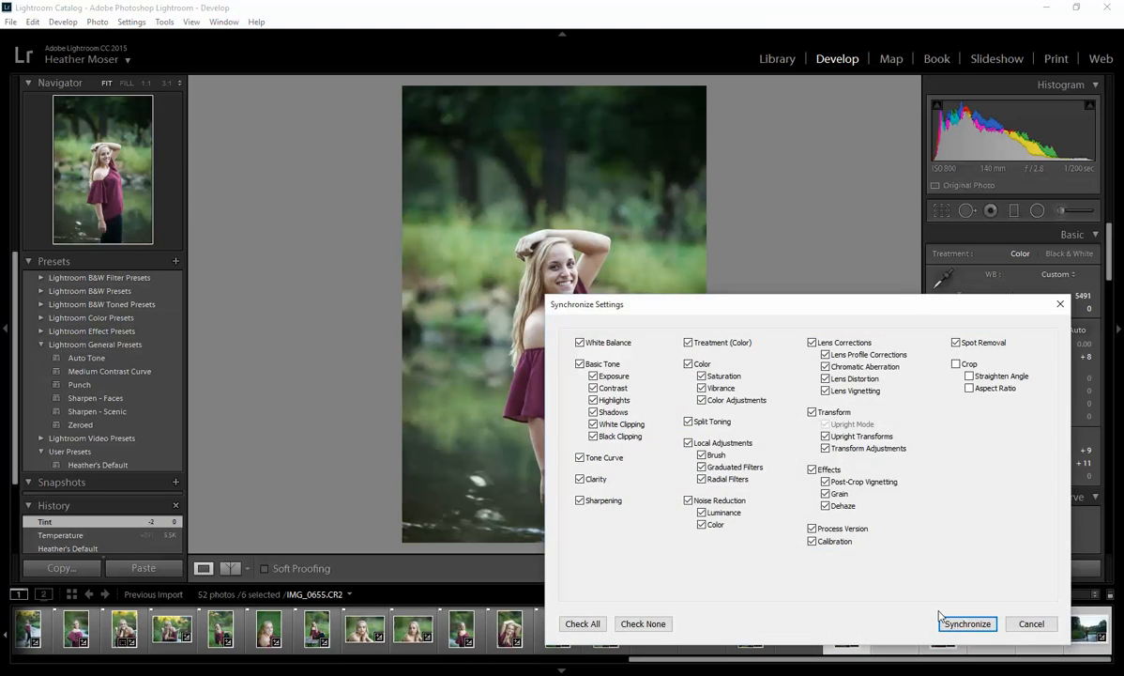
pyautogui.click(968, 624)
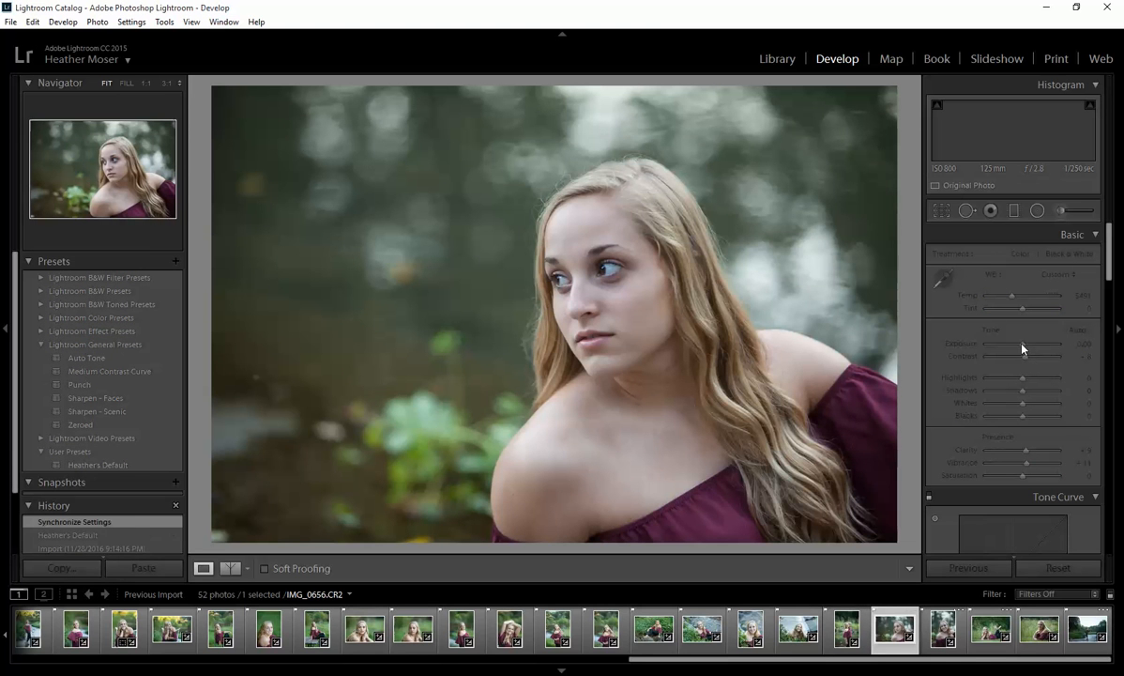
# - Raise the exposure of IMG_0656, and set IMG_0658's exposure to +0.66 and highlights to -36
pyautogui.moveTo(1023, 344); pyautogui.dragTo(1027, 349)
pyautogui.click(941, 642)
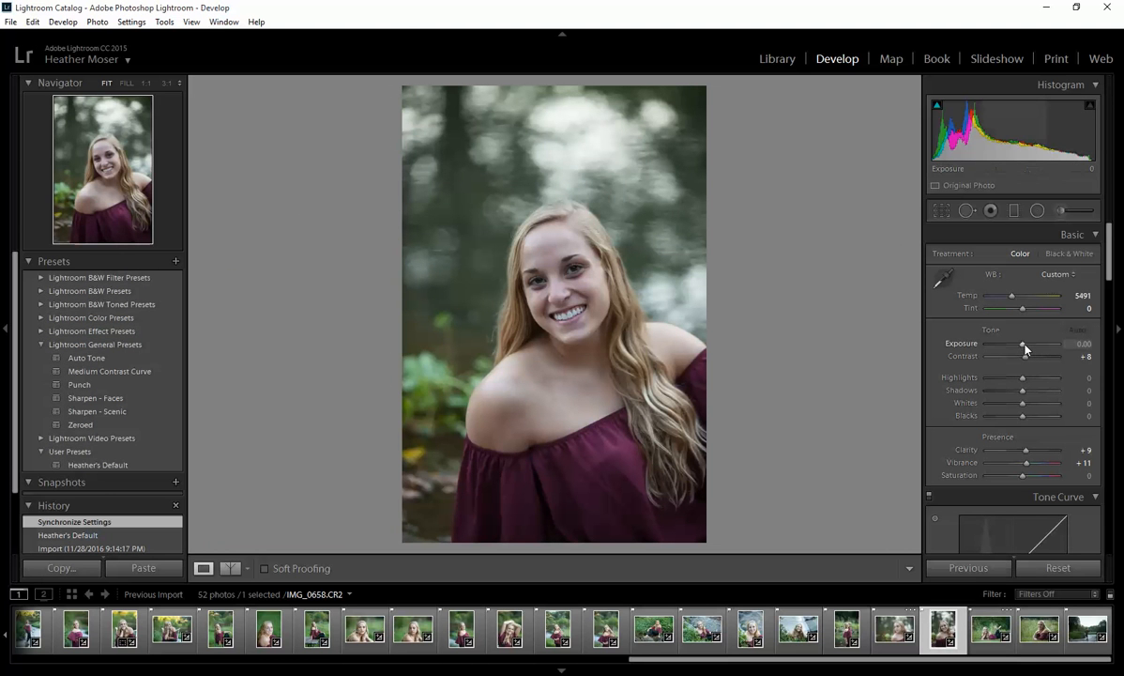
pyautogui.moveTo(1023, 350); pyautogui.dragTo(1027, 350)
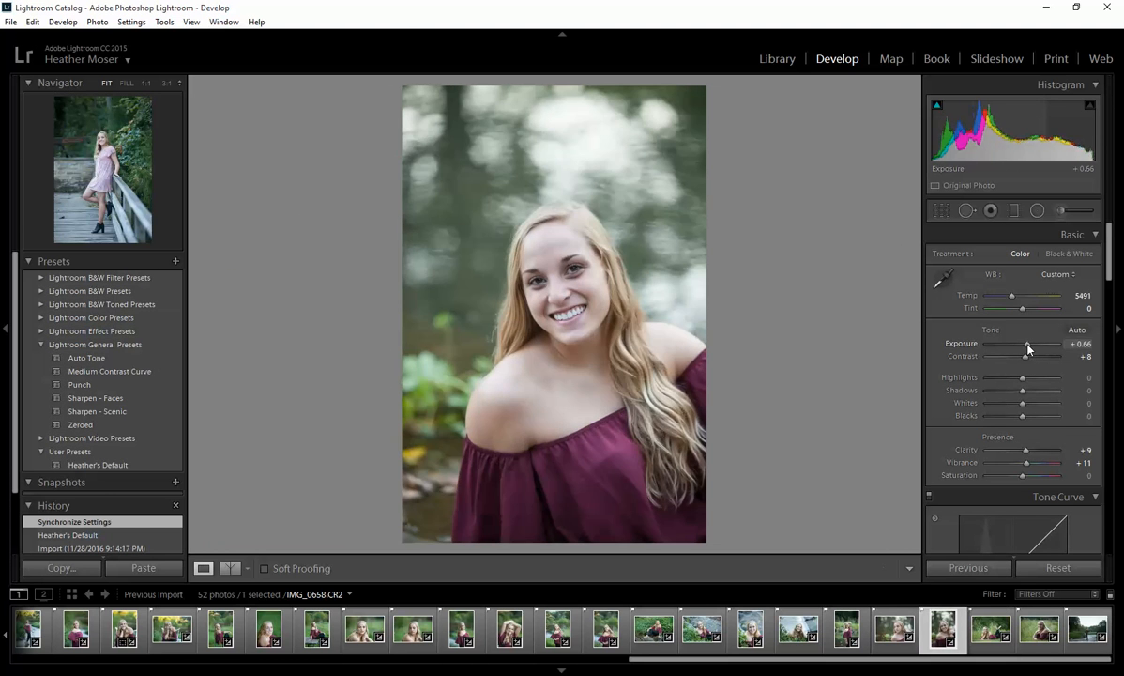
pyautogui.moveTo(1022, 378); pyautogui.dragTo(1011, 383)
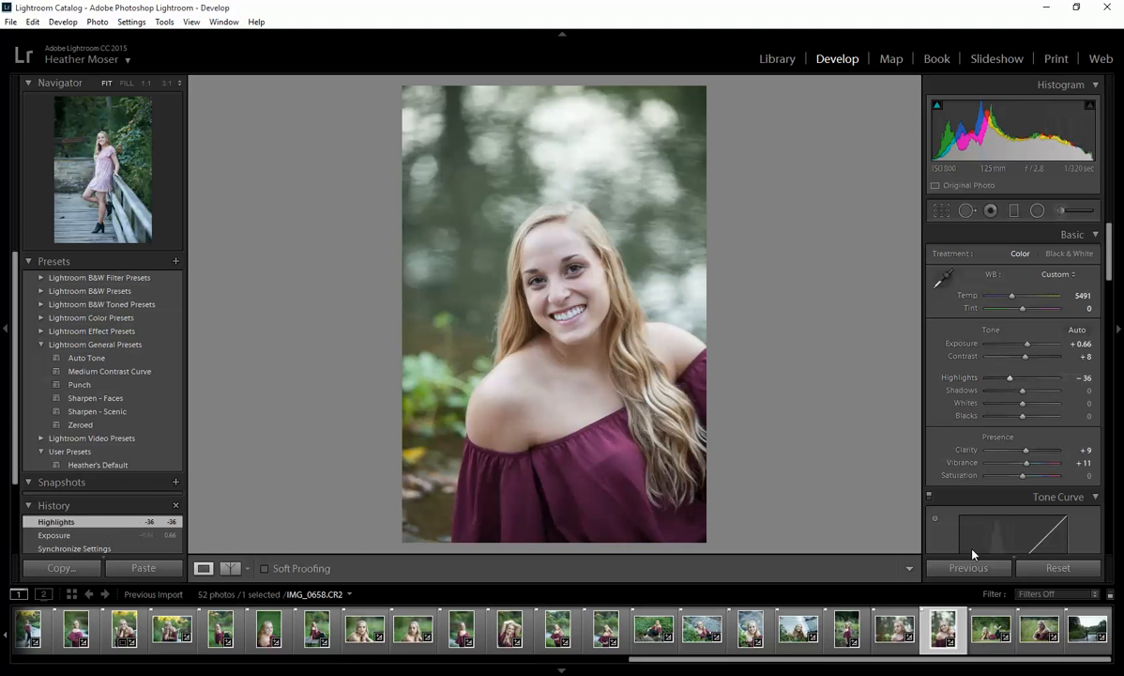
# - Set IMG_0659's exposure to +0.09 and brighten the face with a size 12.7 Adjustment Brush at exposure 0.55
pyautogui.click(984, 647)
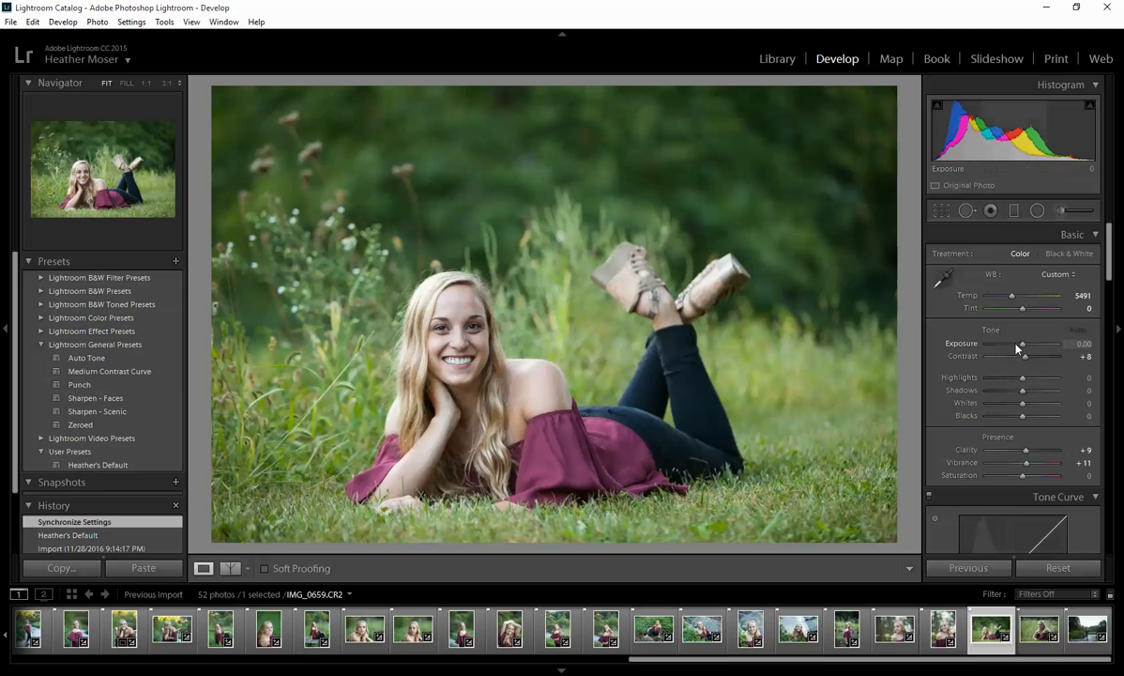
pyautogui.moveTo(1020, 345); pyautogui.dragTo(1022, 347)
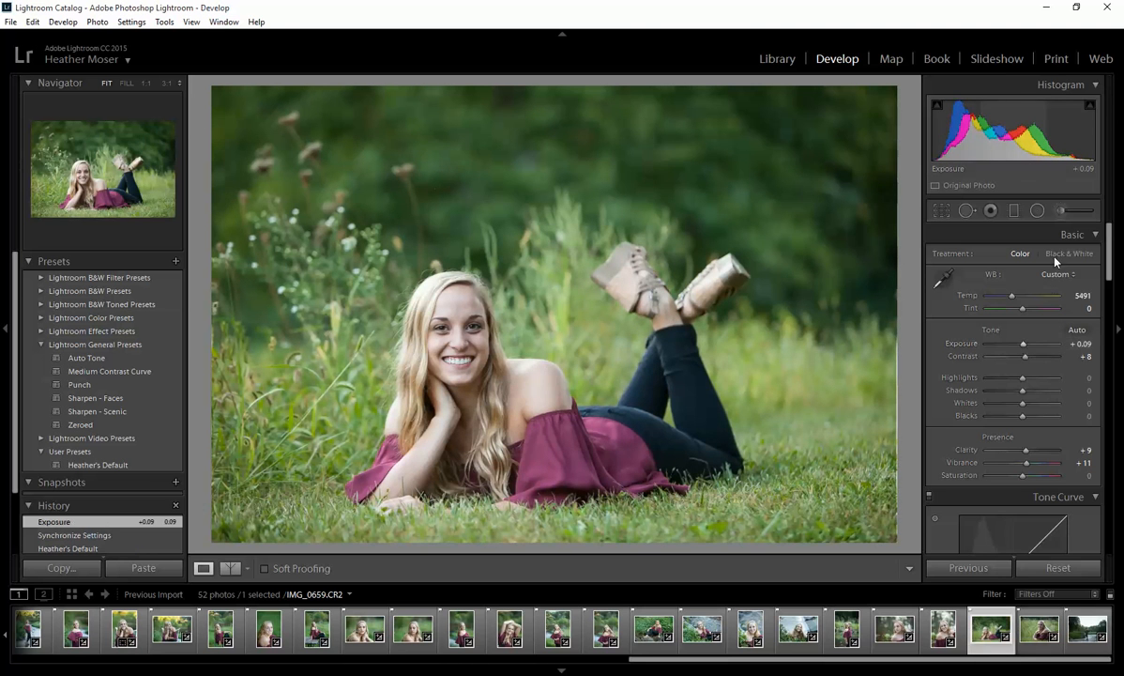
pyautogui.press('k')
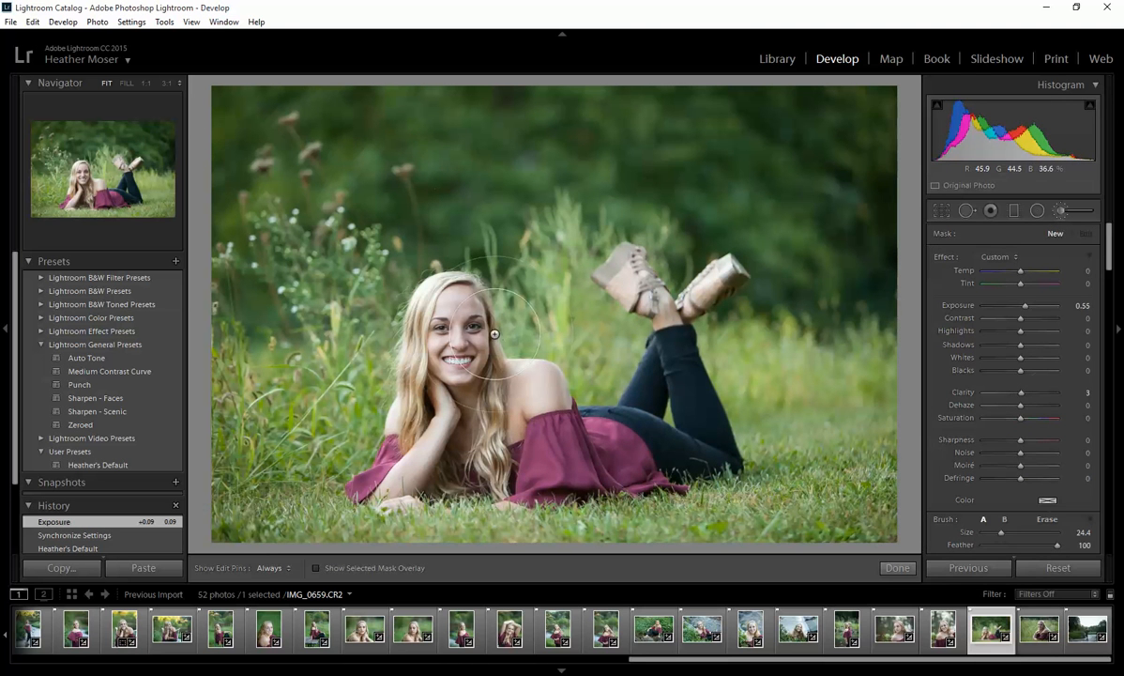
pyautogui.moveTo(1001, 535); pyautogui.dragTo(992, 531)
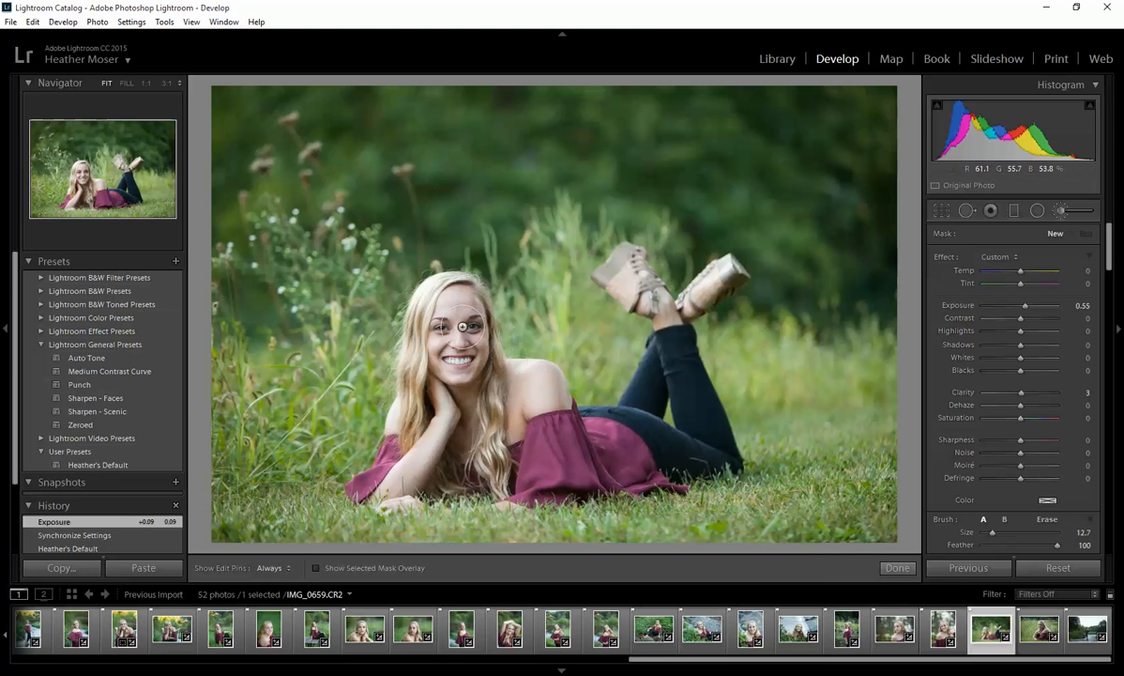
pyautogui.click(474, 327)
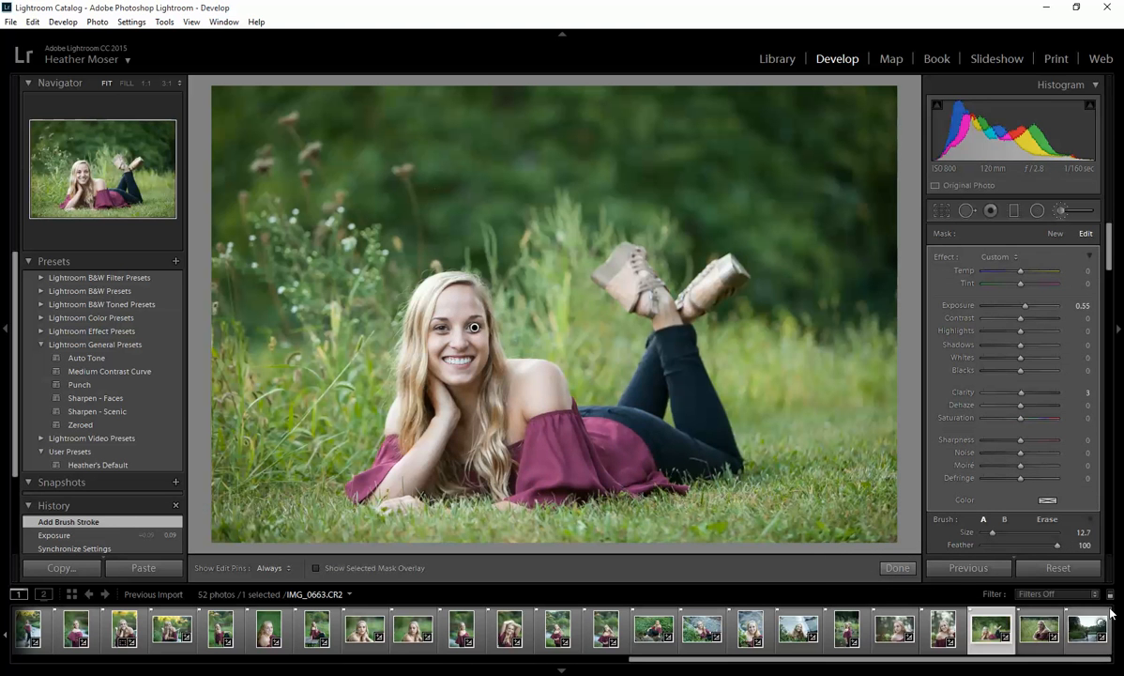
pyautogui.click(897, 568)
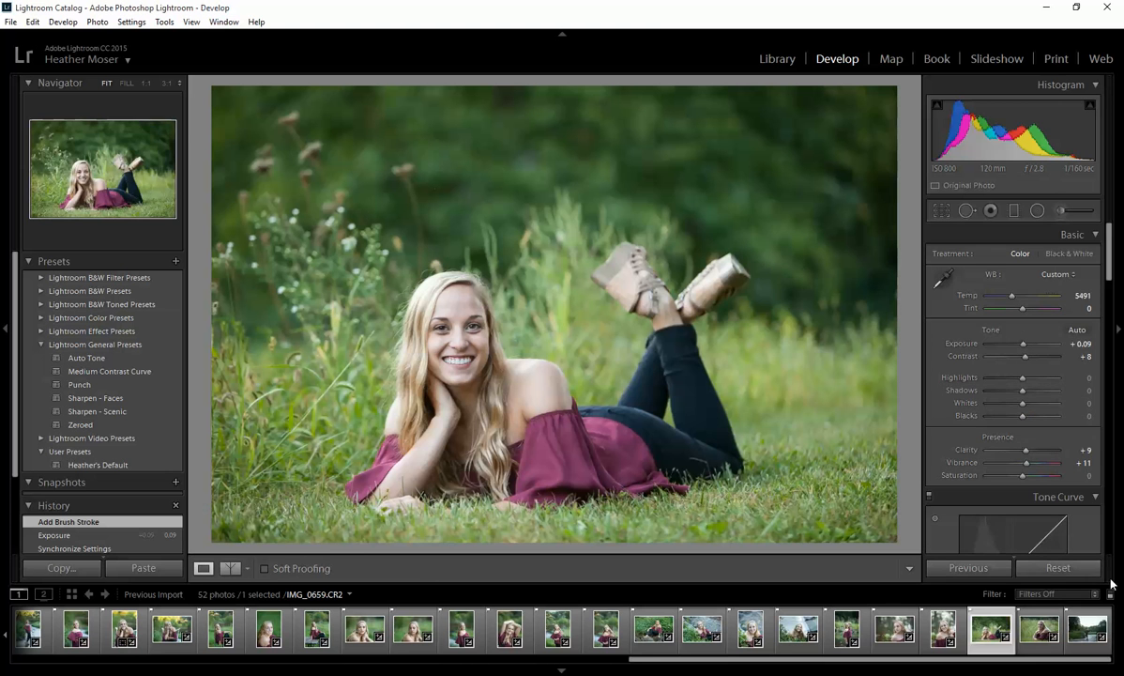
# - Set the exposure of IMG_0661 to +0.47
pyautogui.click(1035, 639)
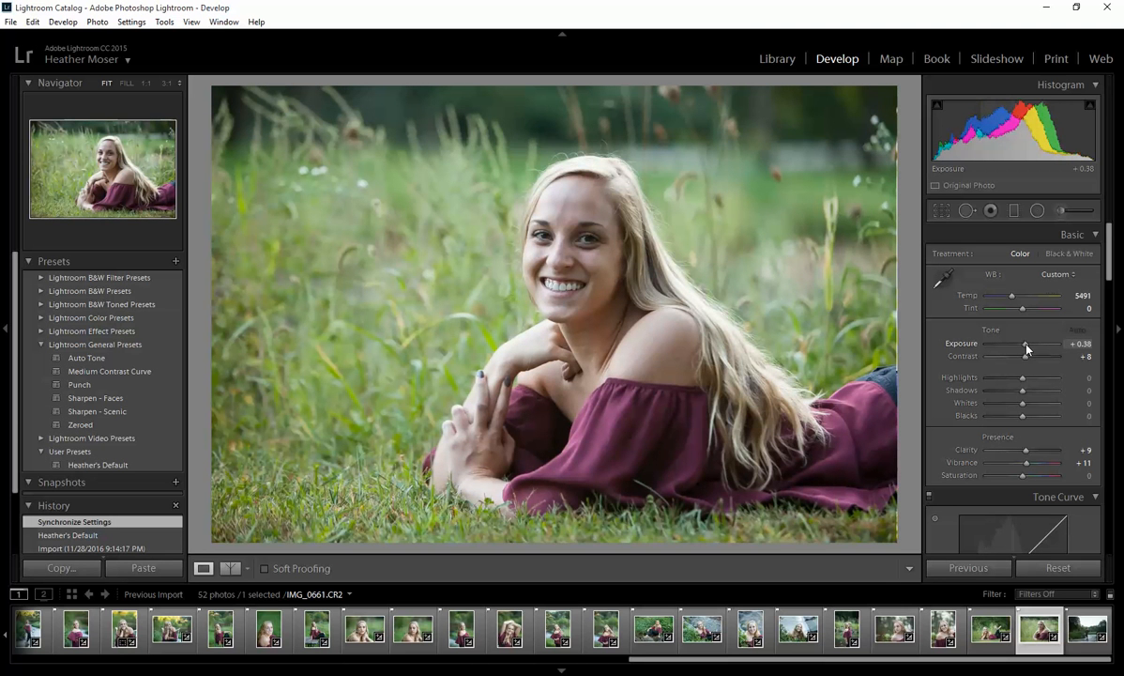
pyautogui.moveTo(1026, 348); pyautogui.dragTo(1027, 348)
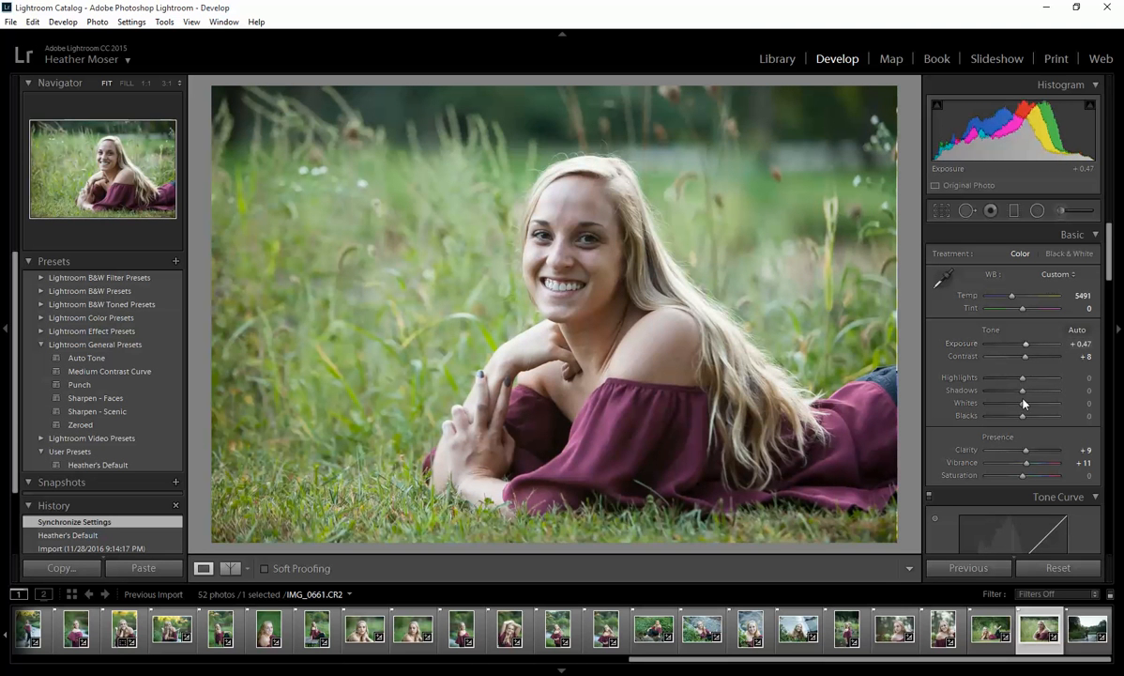
# - Brighten the face in IMG_0661 with a size 12.7 Adjustment Brush and set the brushed area's exposure to 0.70
pyautogui.click(1059, 211)
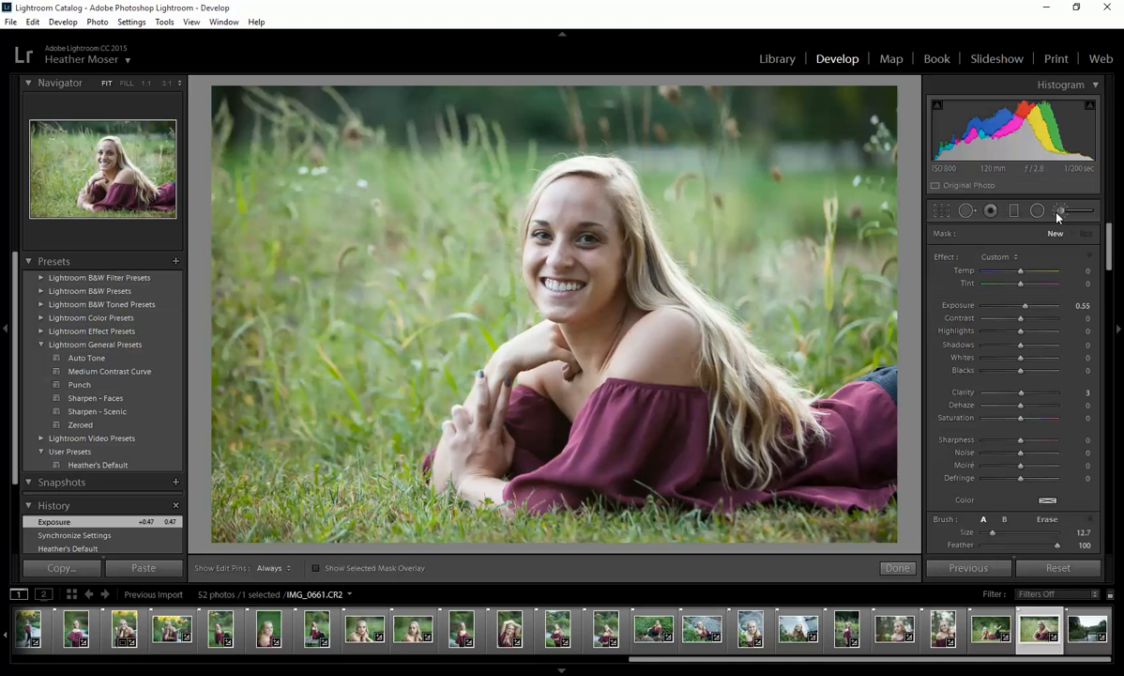
pyautogui.press('h')
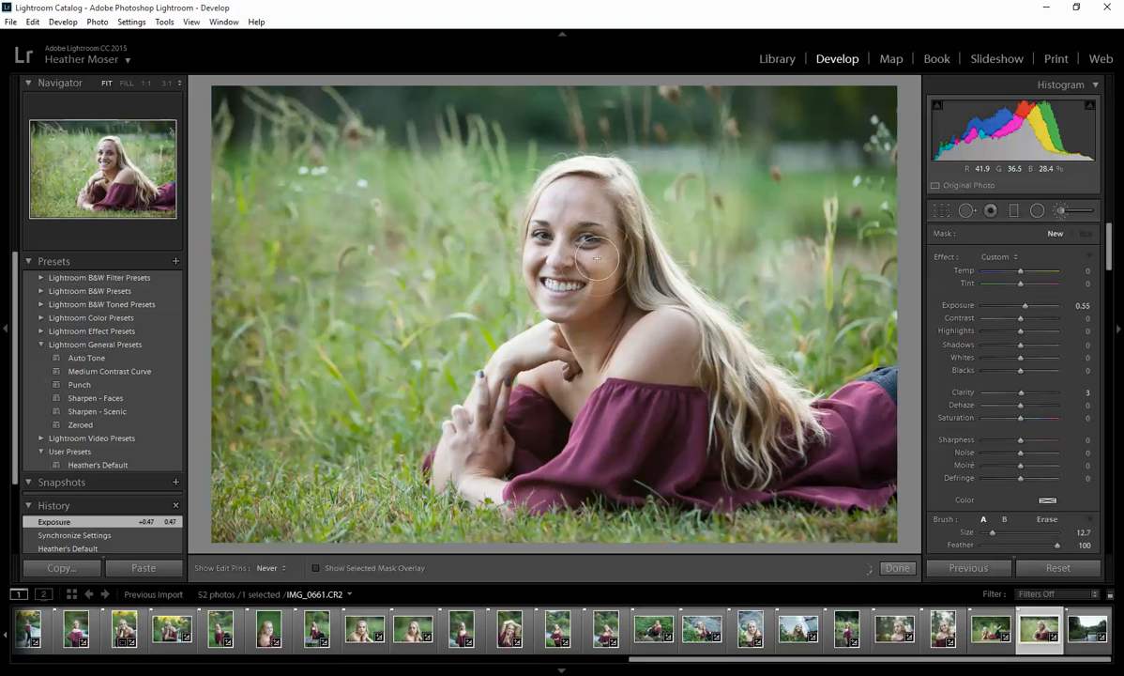
pyautogui.moveTo(616, 310); pyautogui.dragTo(593, 284)
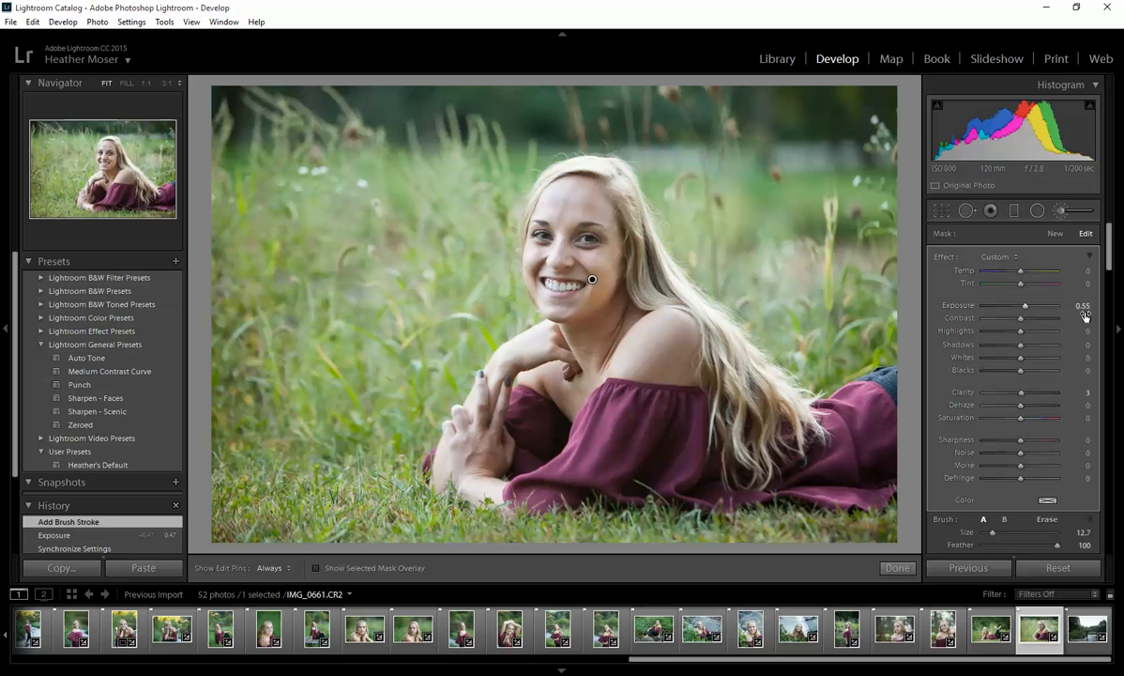
pyautogui.scroll(-10, 695, 301)
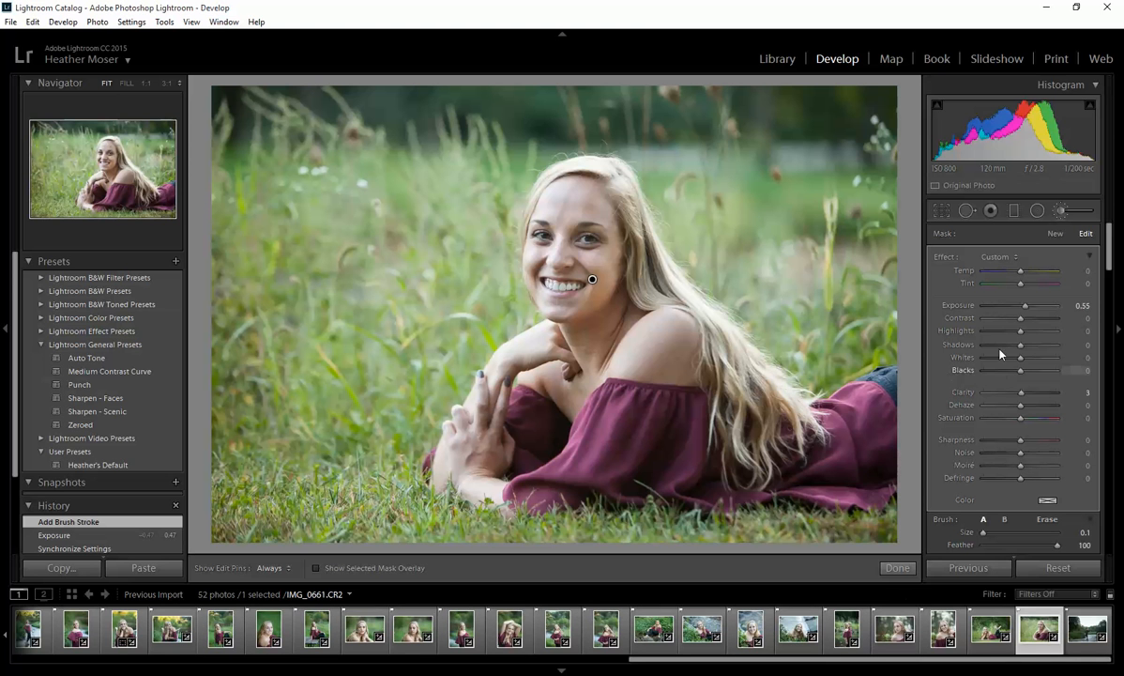
pyautogui.moveTo(1025, 307); pyautogui.dragTo(1028, 312)
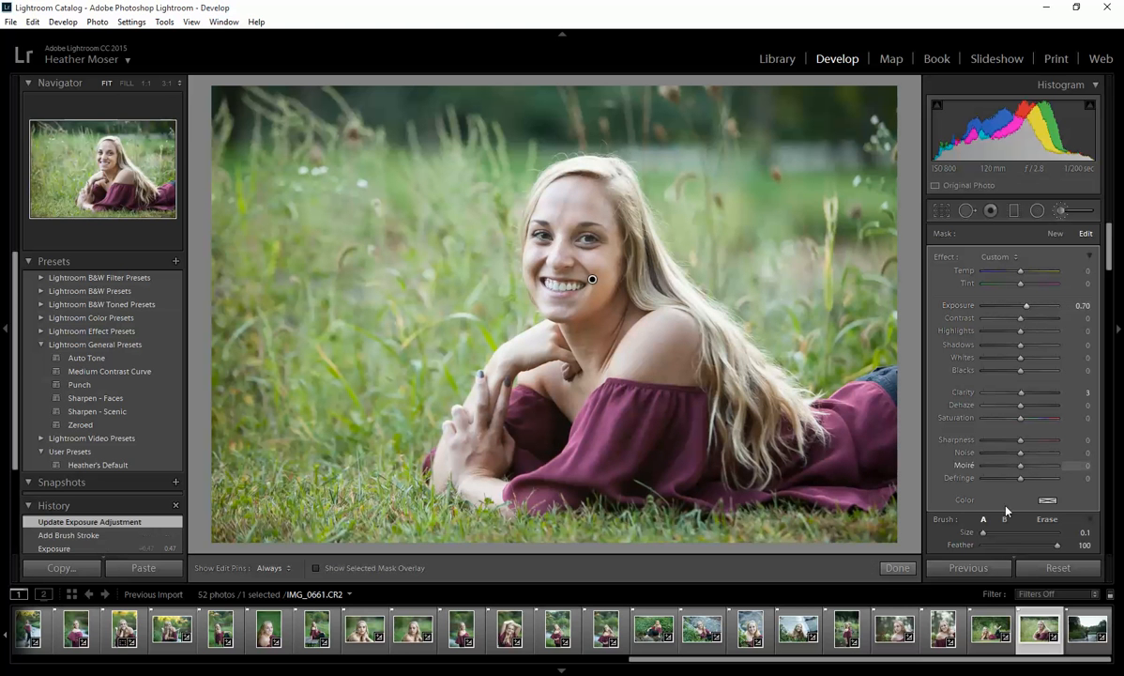
pyautogui.click(897, 567)
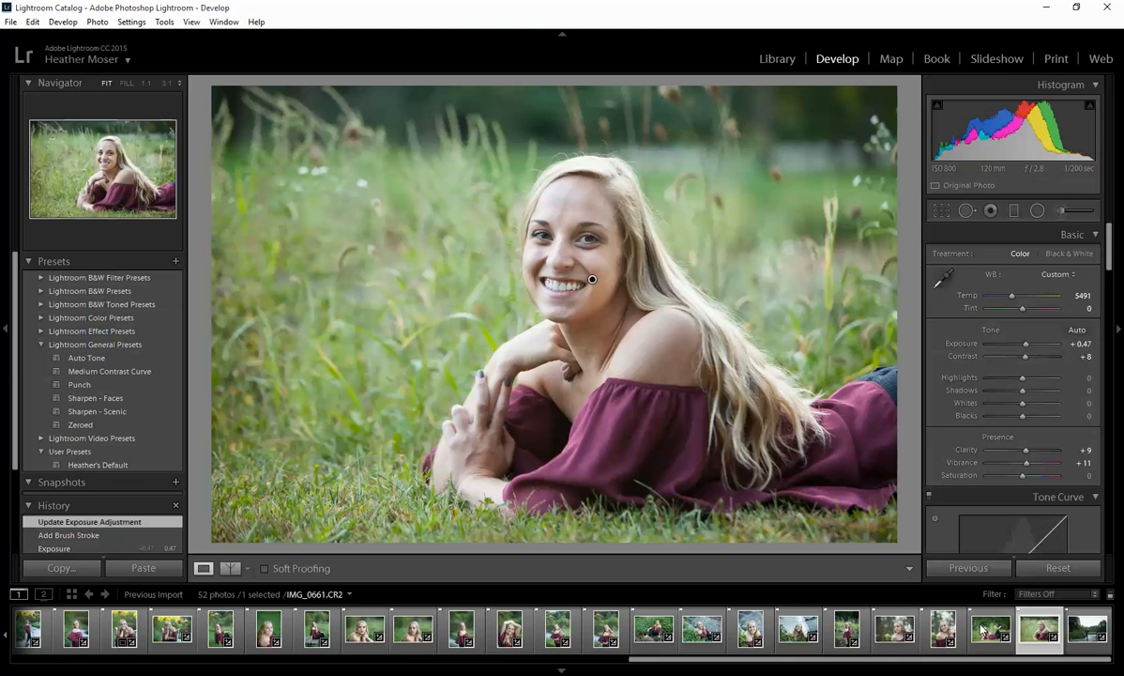
# - Set the last photo's exposure to +0.85, contrast to +42 and temperature to 5868
pyautogui.click(1077, 631)
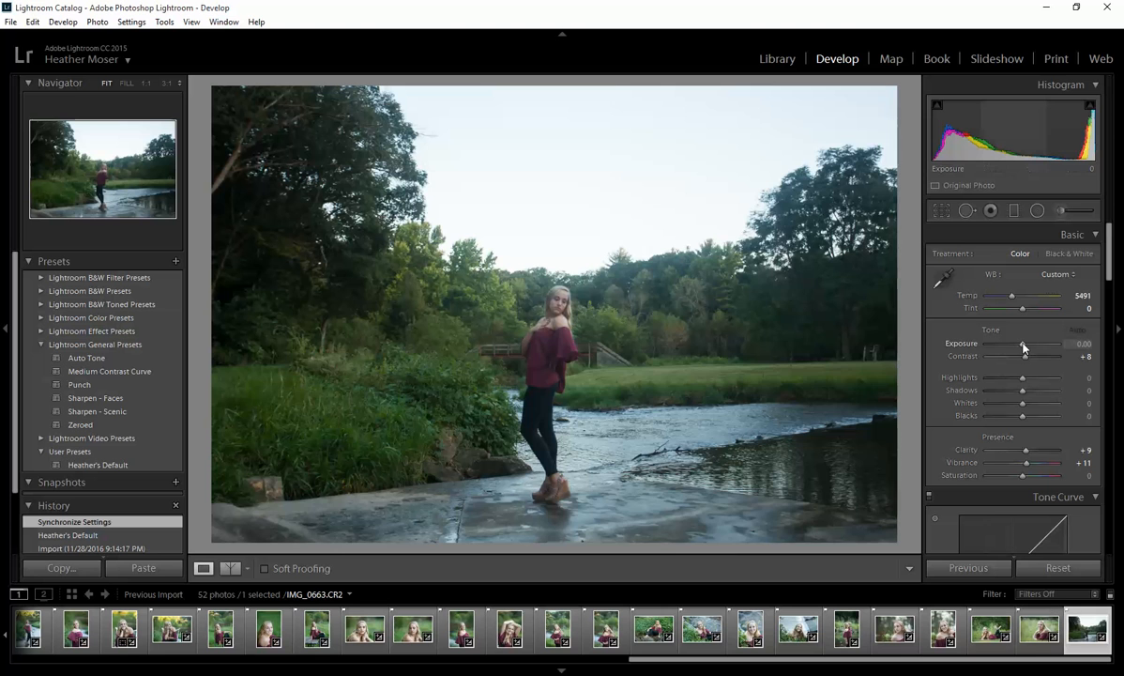
pyautogui.moveTo(1022, 348); pyautogui.dragTo(1041, 361)
pyautogui.moveTo(1010, 301); pyautogui.dragTo(1015, 299)
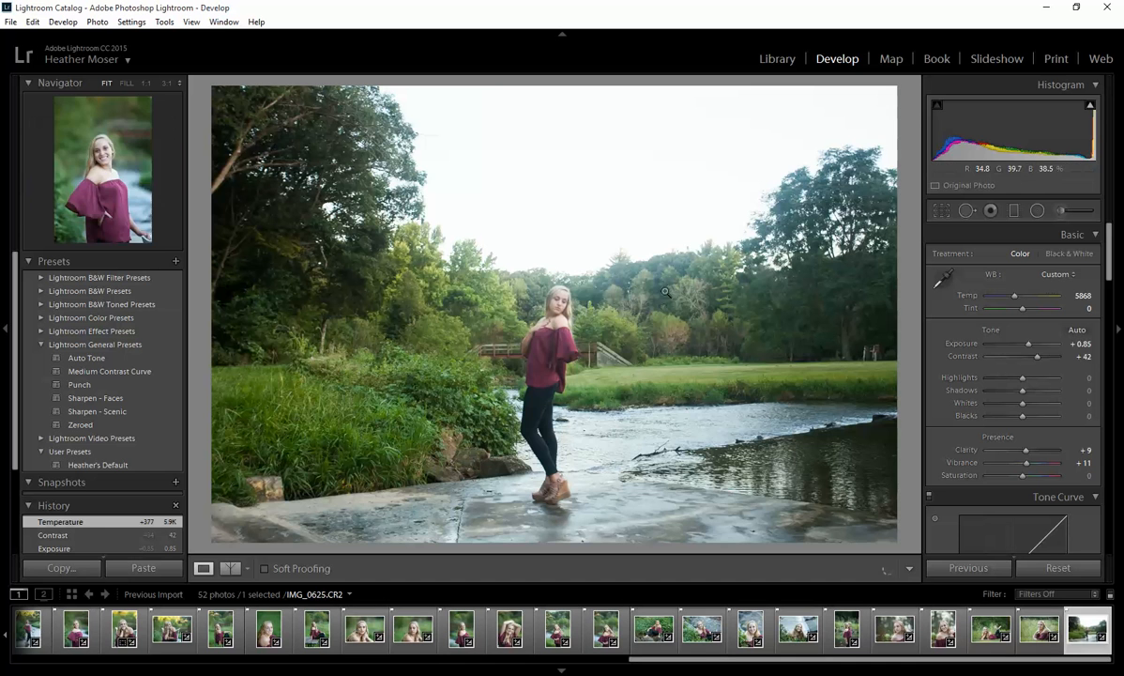
# - Review the edited photos of the whole session in the Library grid, from the first to the last
pyautogui.click(791, 59)
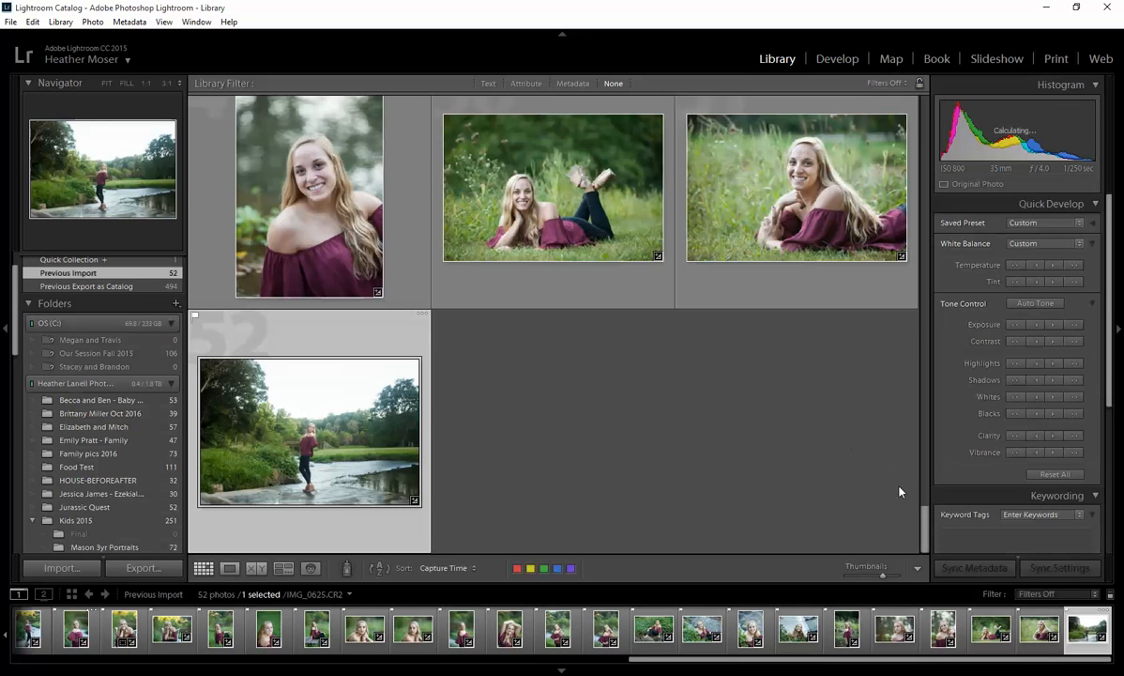
pyautogui.scroll(2, 927, 540)
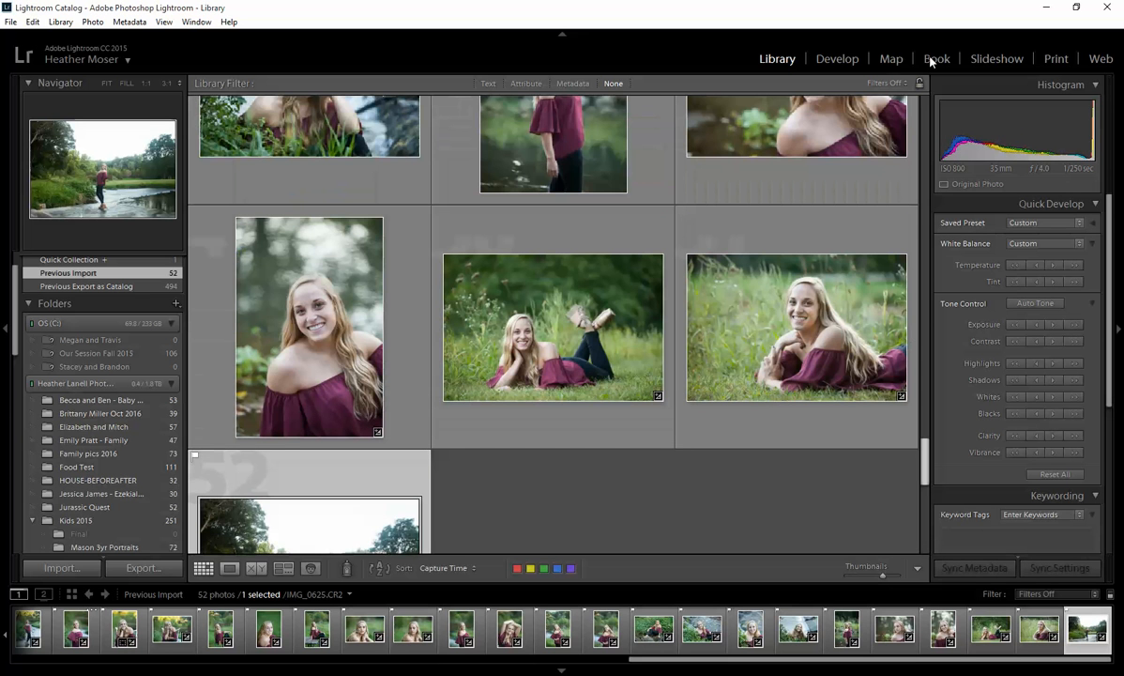
pyautogui.moveTo(925, 462); pyautogui.dragTo(931, 61)
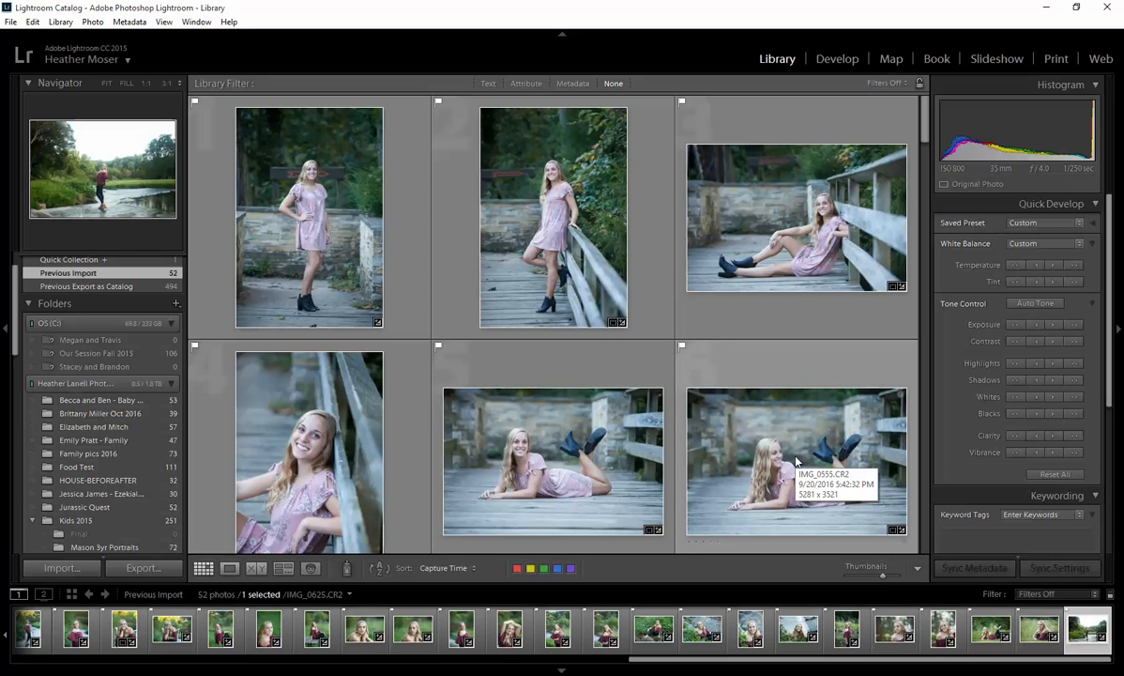
pyautogui.click(296, 477)
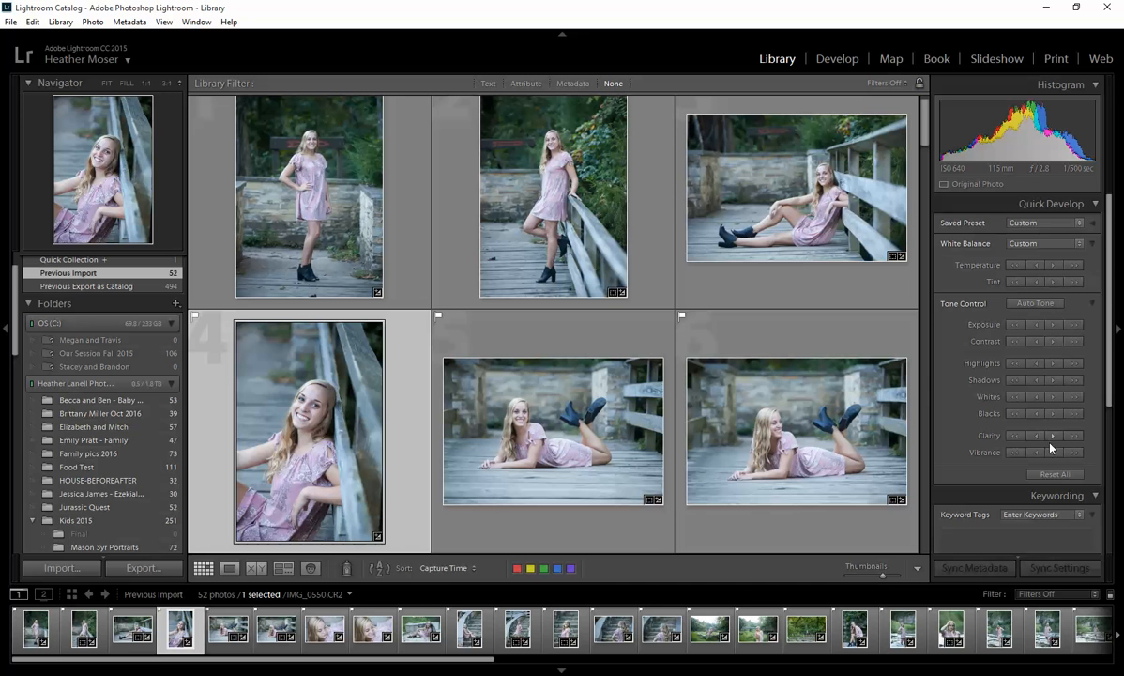
pyautogui.click(1047, 271)
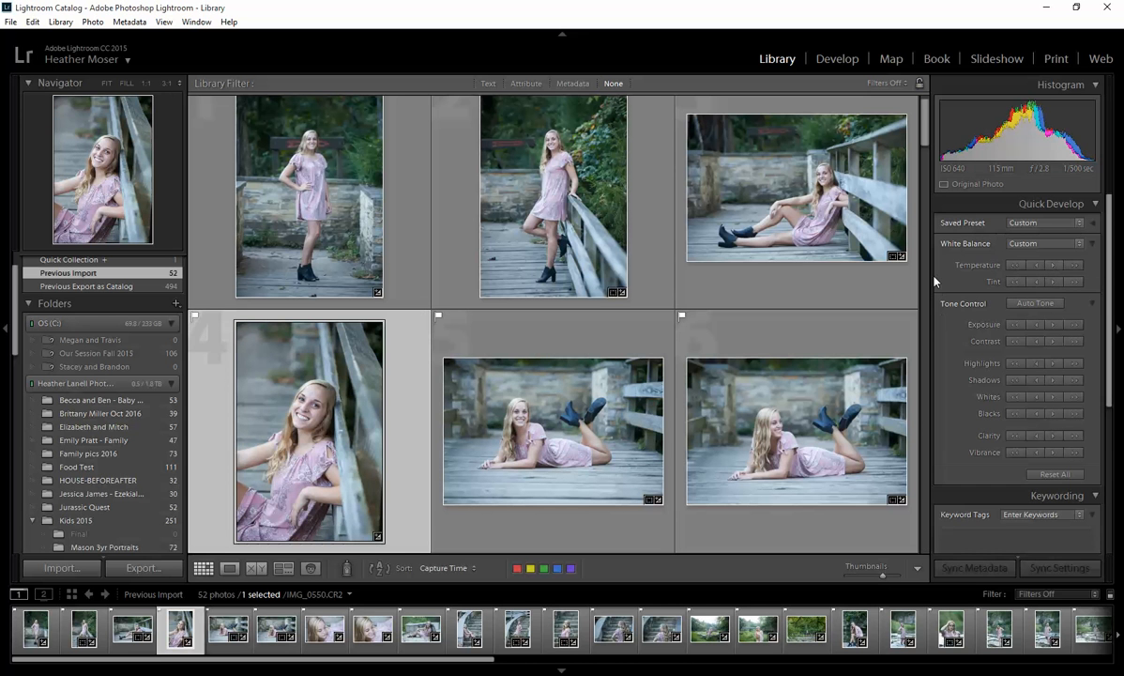
pyautogui.moveTo(925, 120); pyautogui.dragTo(921, 267)
pyautogui.click(555, 342)
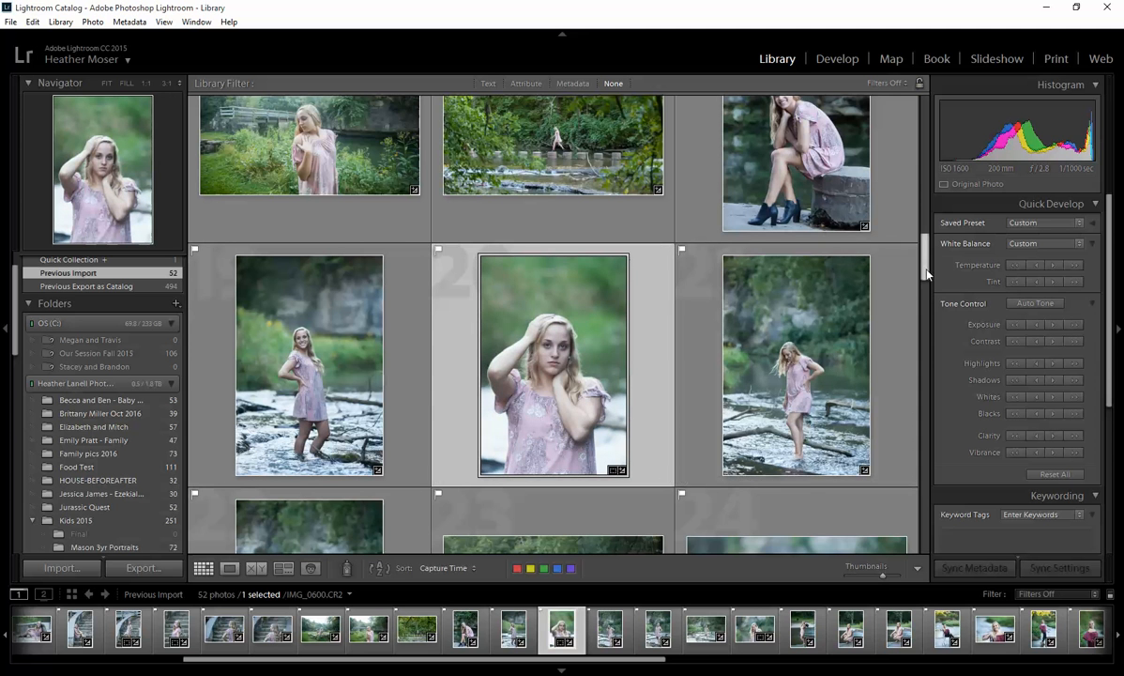
pyautogui.scroll(-3, 927, 302)
pyautogui.click(903, 310)
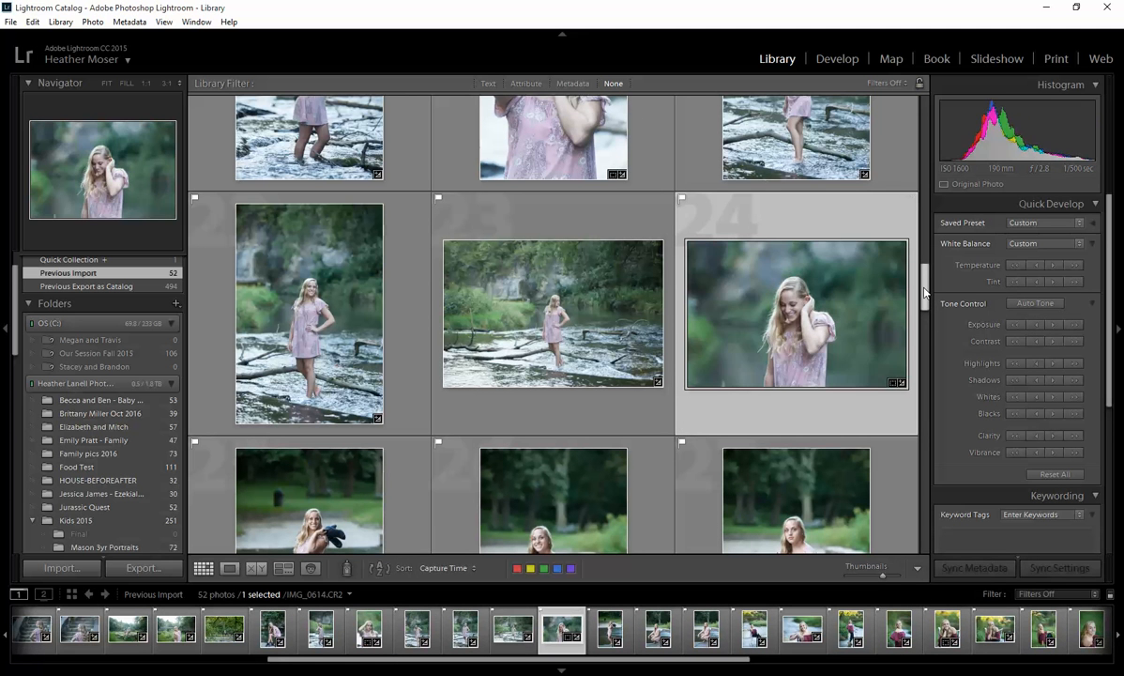
pyautogui.moveTo(924, 292); pyautogui.dragTo(922, 537)
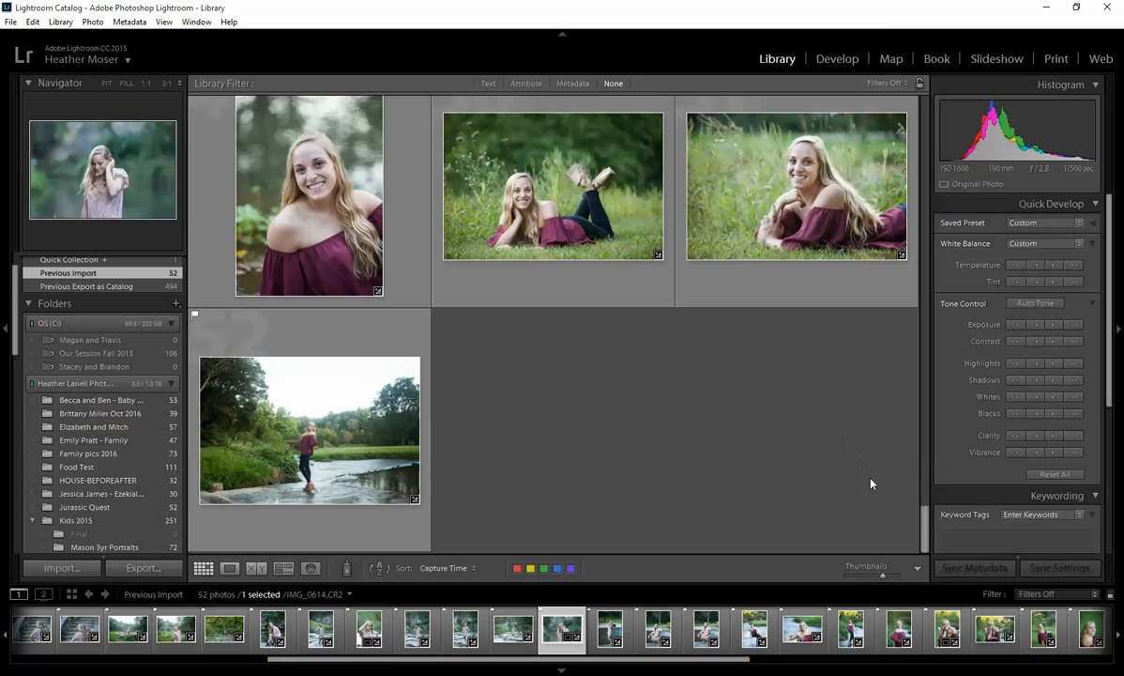
pyautogui.moveTo(921, 531); pyautogui.dragTo(906, 7)
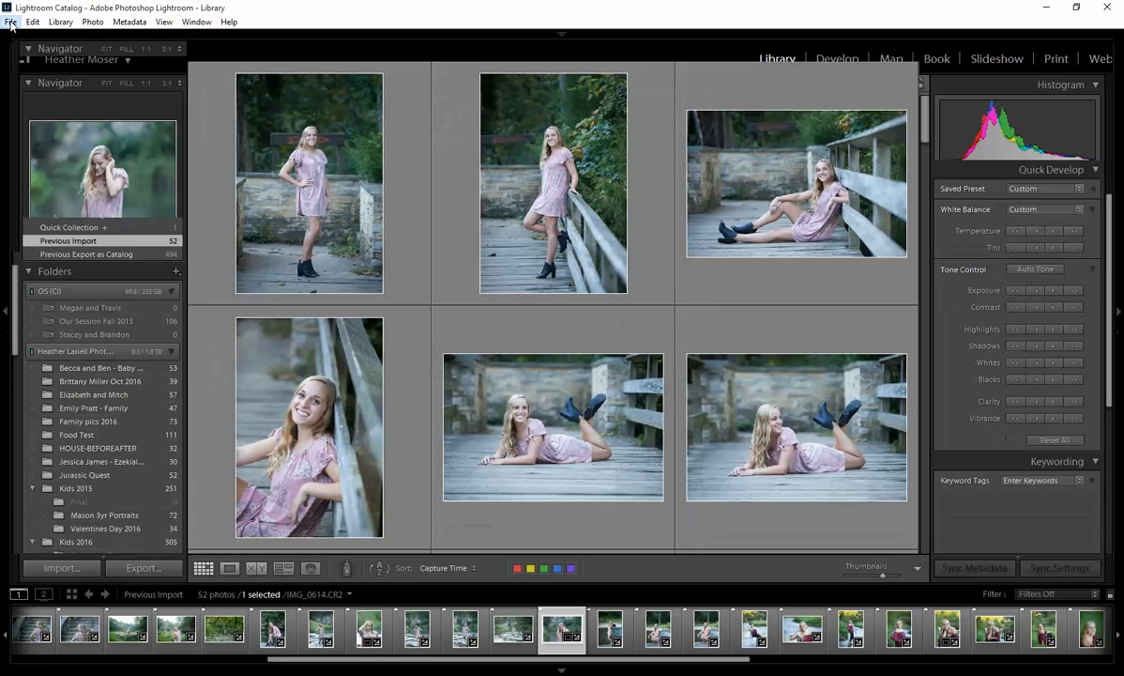
pyautogui.click(11, 22)
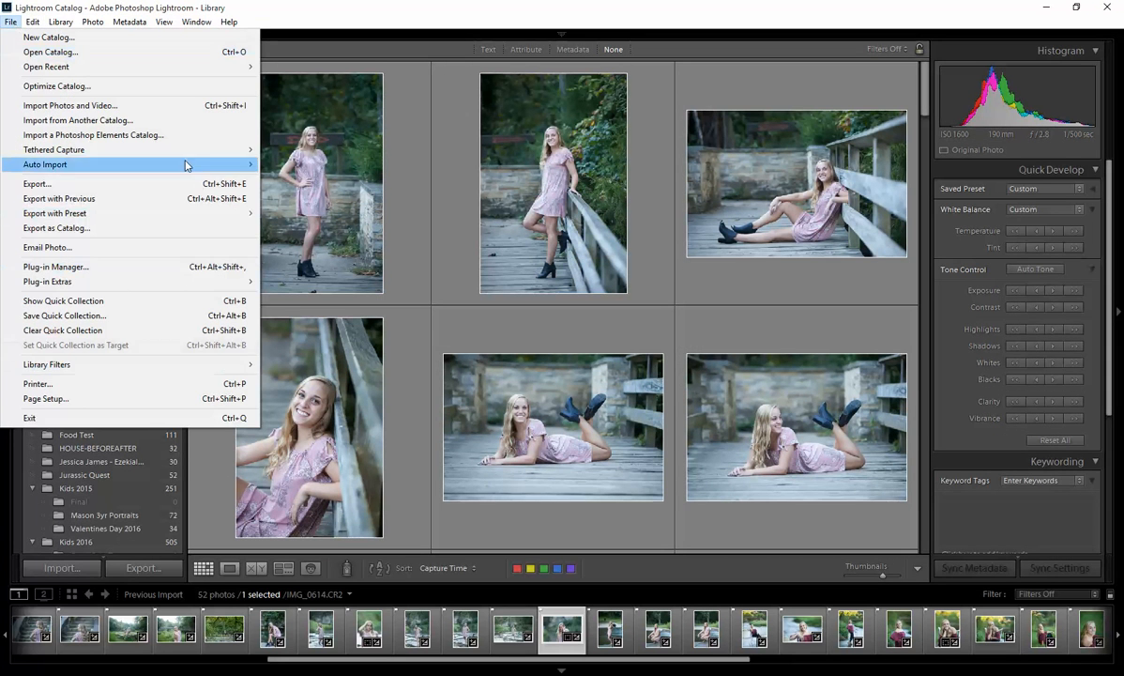
pyautogui.click(364, 8)
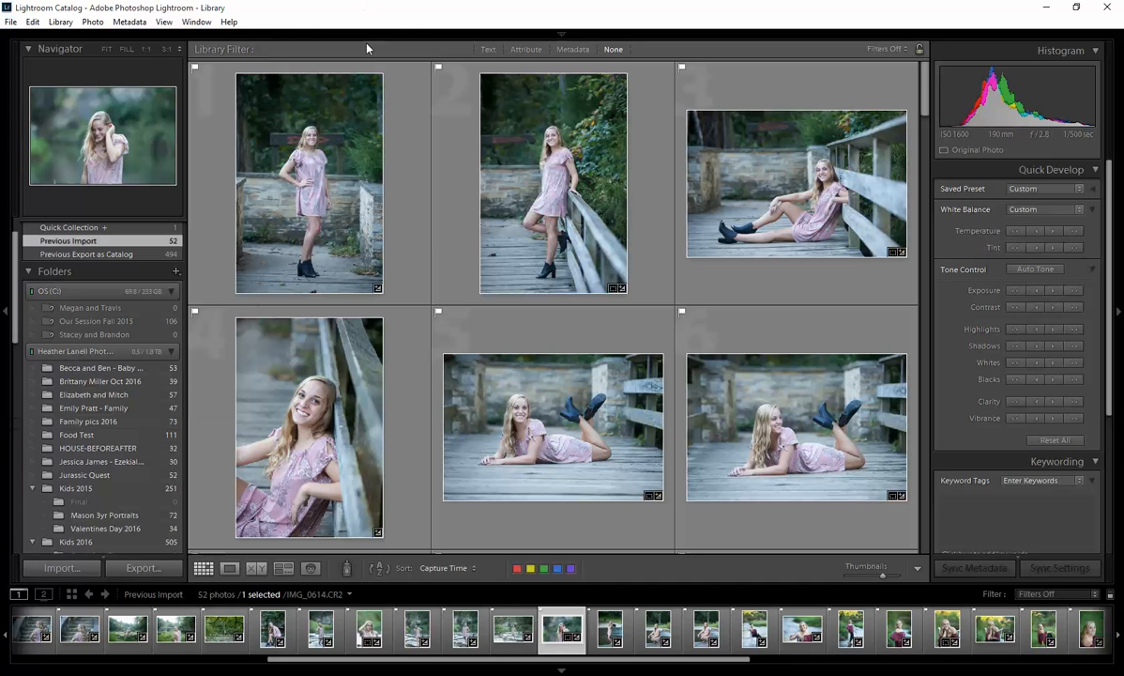
pyautogui.moveTo(358, 35)
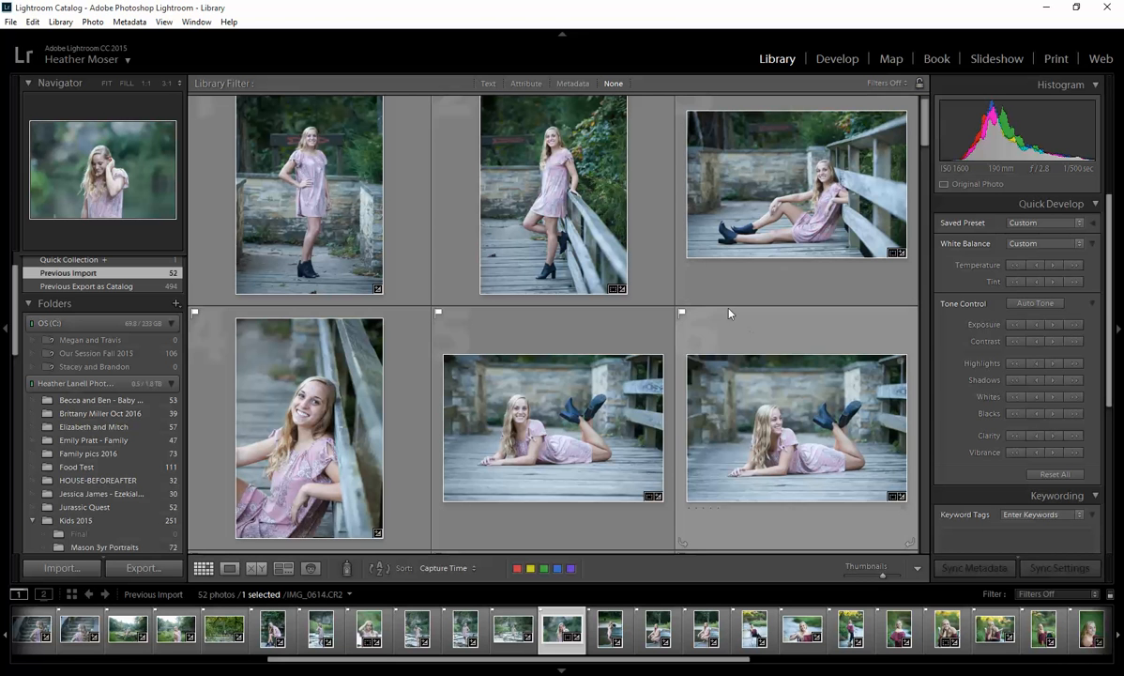
# - Select all photos of the previous import in the Library grid and check that the whole session is included
pyautogui.scroll(1, 364, 234)
pyautogui.click(364, 235)
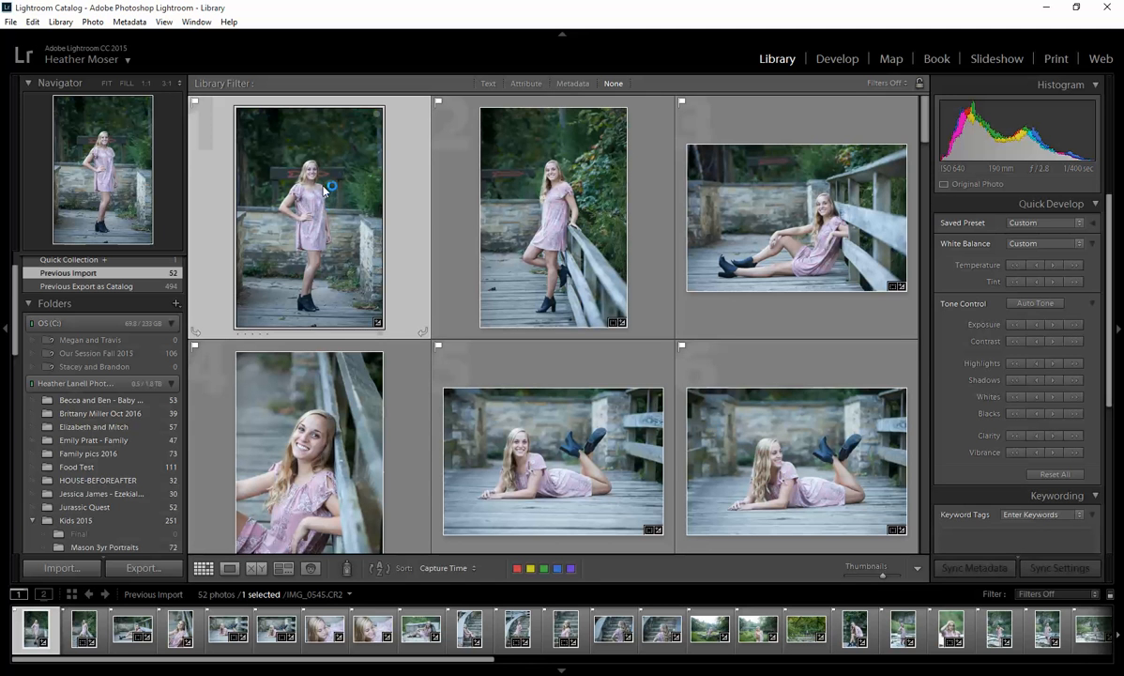
pyautogui.moveTo(926, 120); pyautogui.dragTo(943, 591)
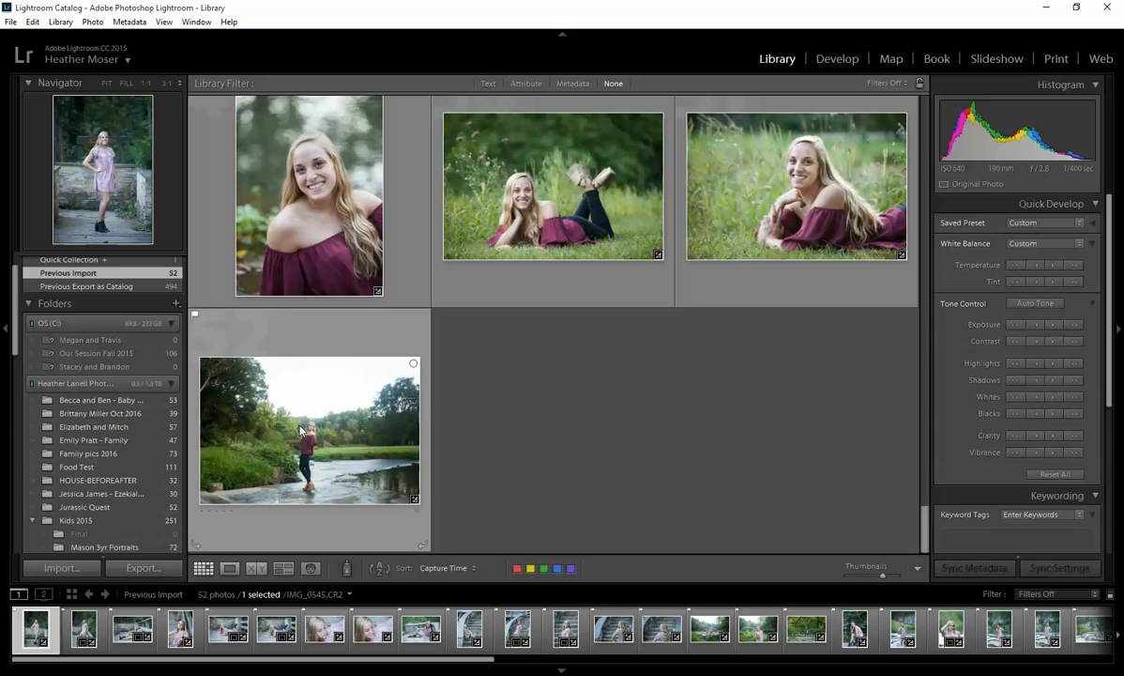
pyautogui.hotkey('ctrl', 'a')
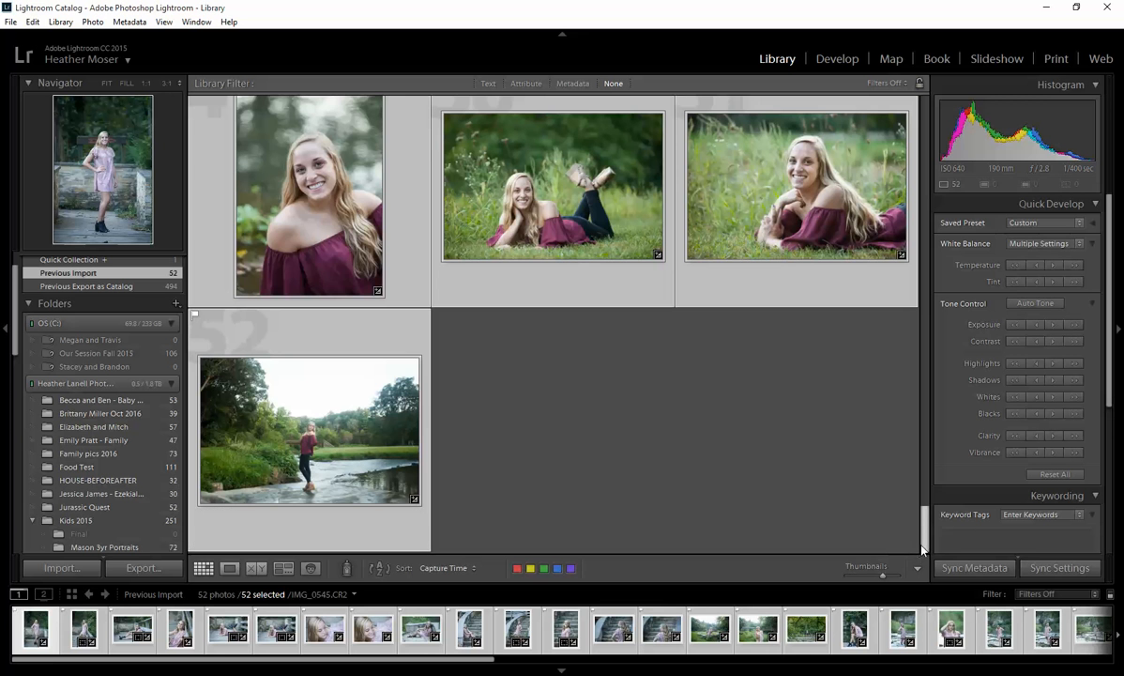
pyautogui.moveTo(923, 546); pyautogui.dragTo(934, 504)
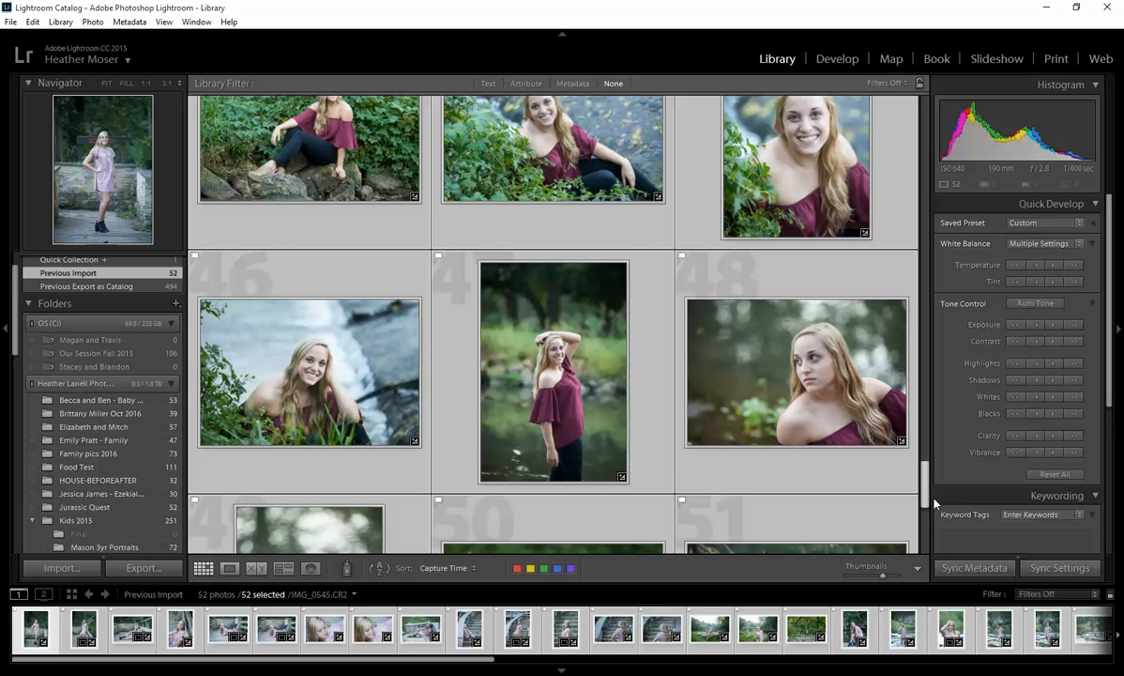
pyautogui.moveTo(933, 504); pyautogui.dragTo(945, 111)
pyautogui.scroll(-12, 241, 368)
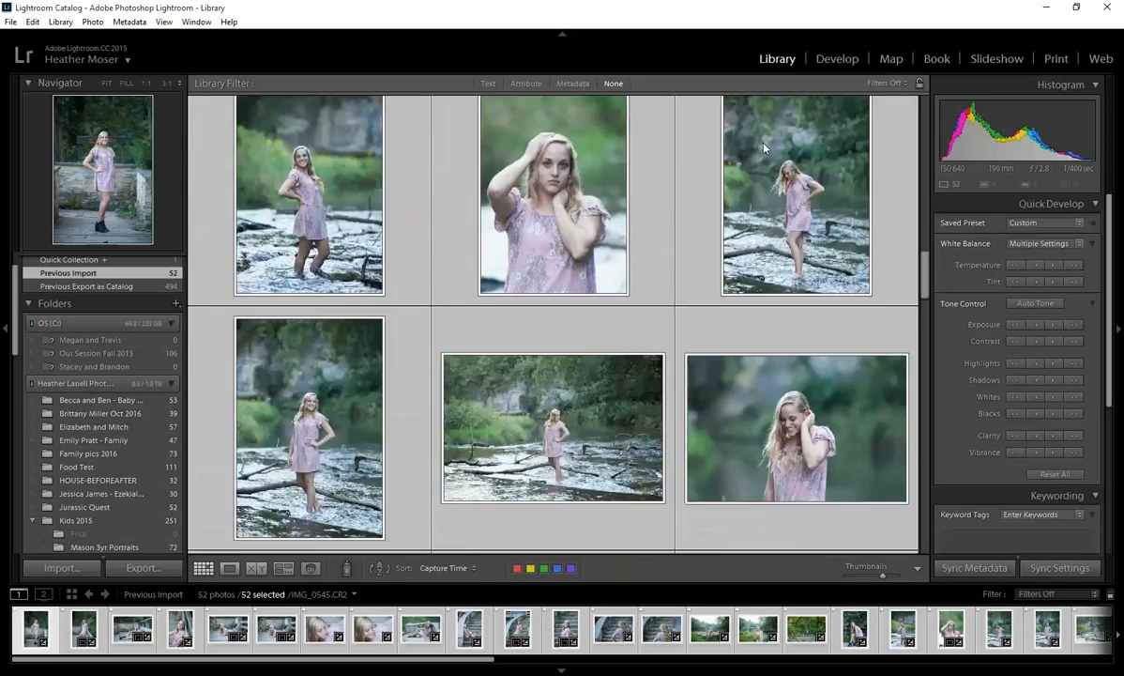
pyautogui.scroll(-6, 764, 148)
pyautogui.moveTo(925, 350); pyautogui.dragTo(928, 308)
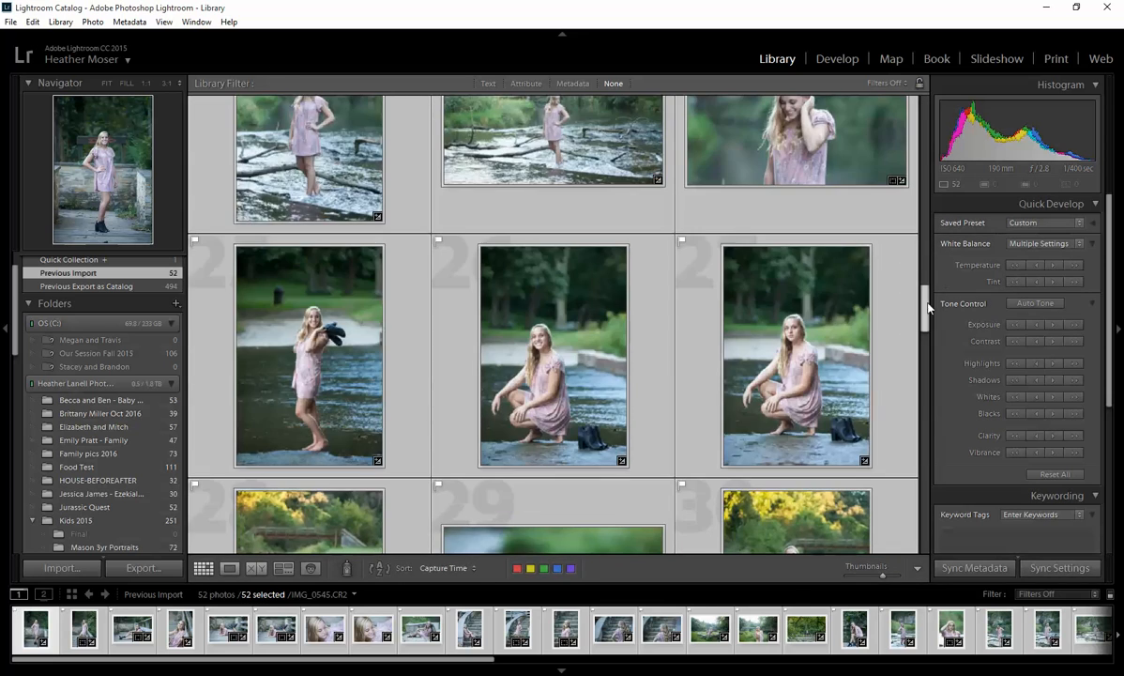
# - Open the export settings for all the selected photos
pyautogui.click(11, 20)
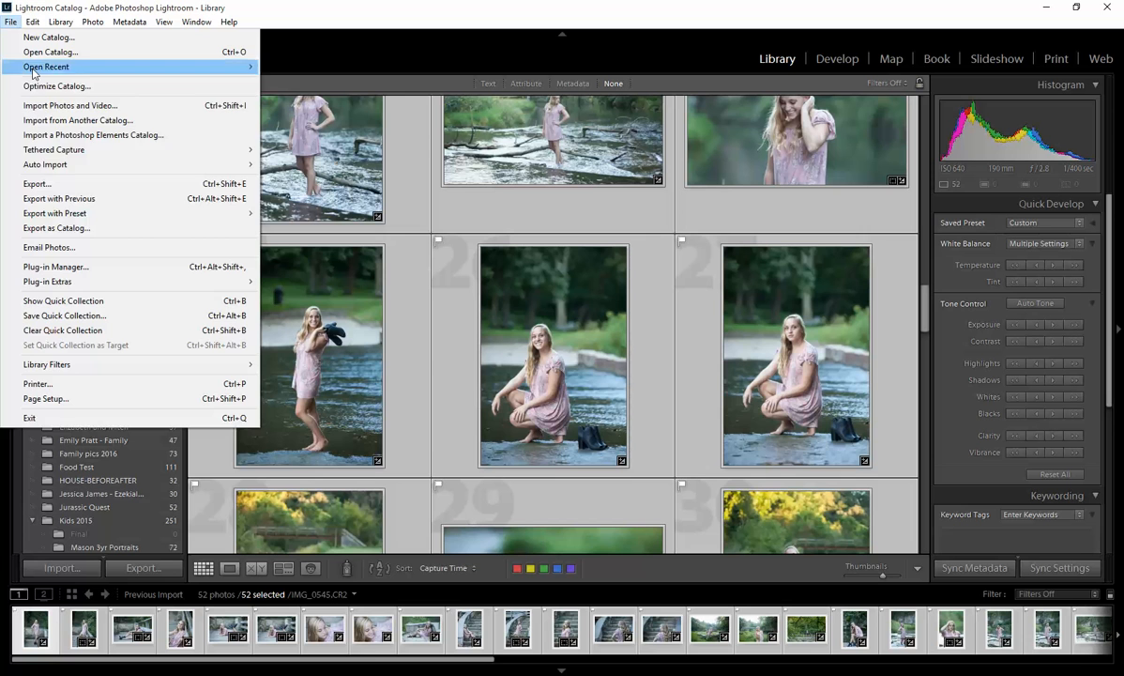
pyautogui.click(53, 187)
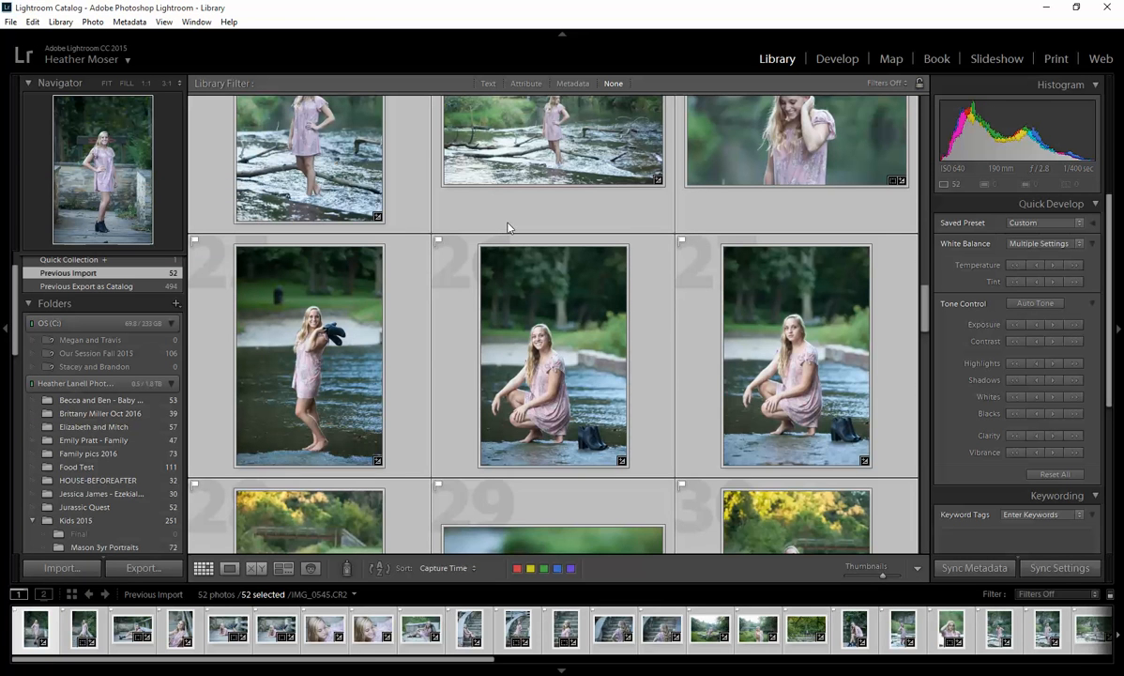
pyautogui.moveTo(563, 159); pyautogui.dragTo(532, 134)
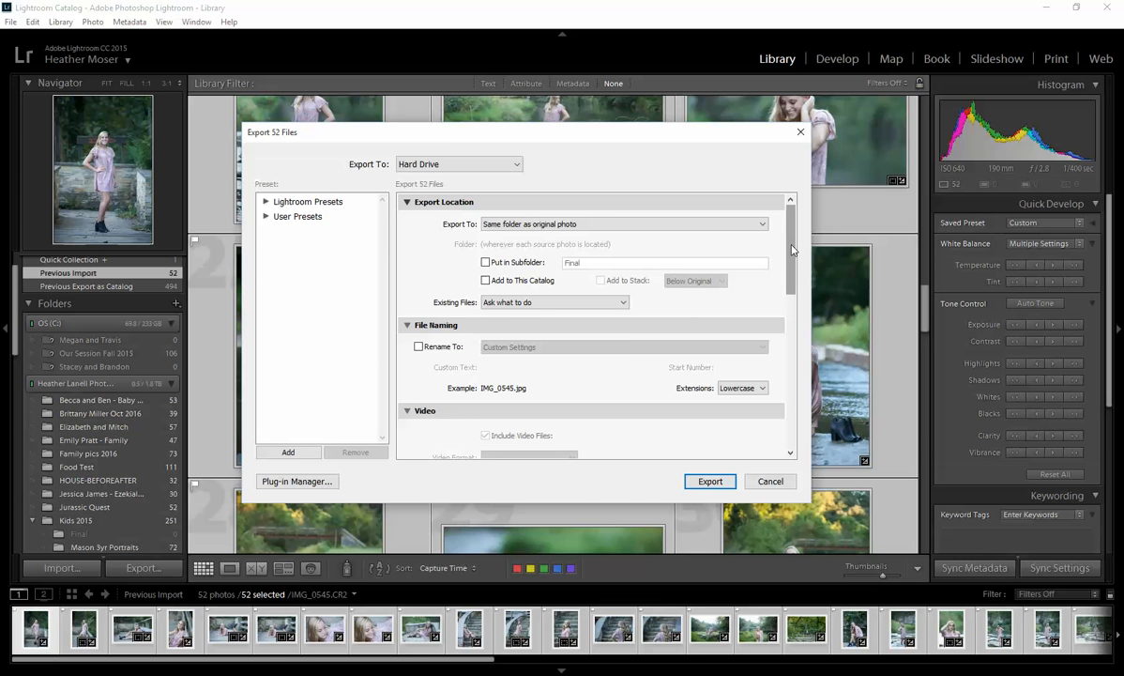
# - Check the export settings for location, file naming, JPEG format and quality, color space, image sizing and resolution
pyautogui.scroll(-3, 791, 248)
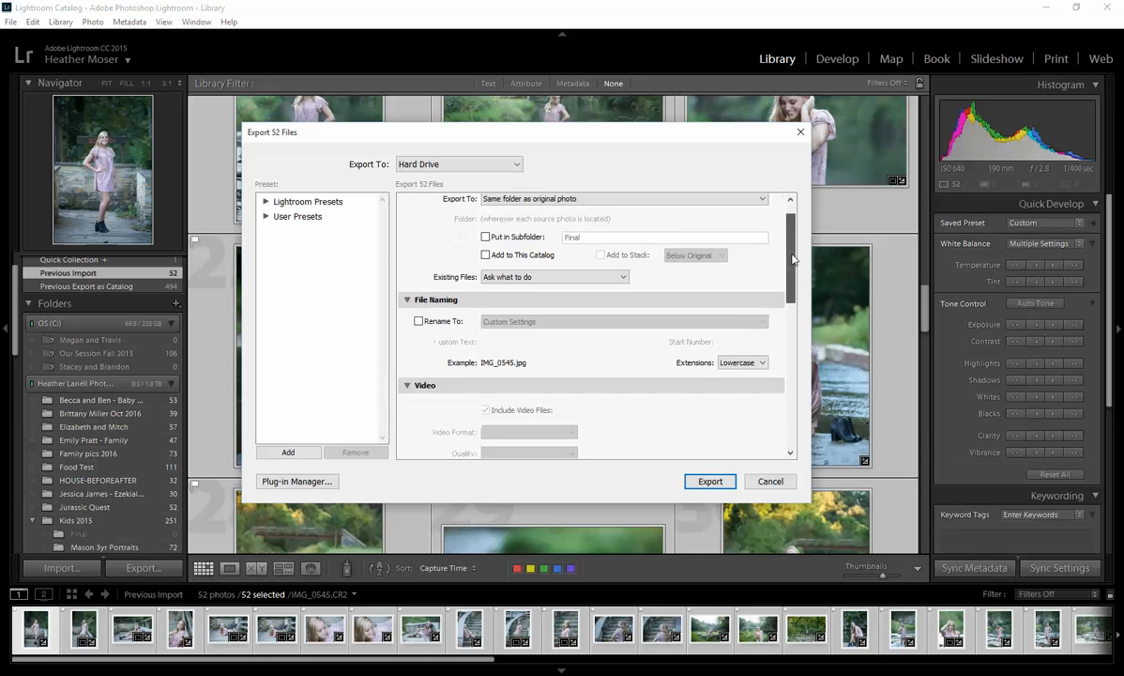
pyautogui.scroll(3, 798, 244)
pyautogui.moveTo(802, 248); pyautogui.dragTo(811, 349)
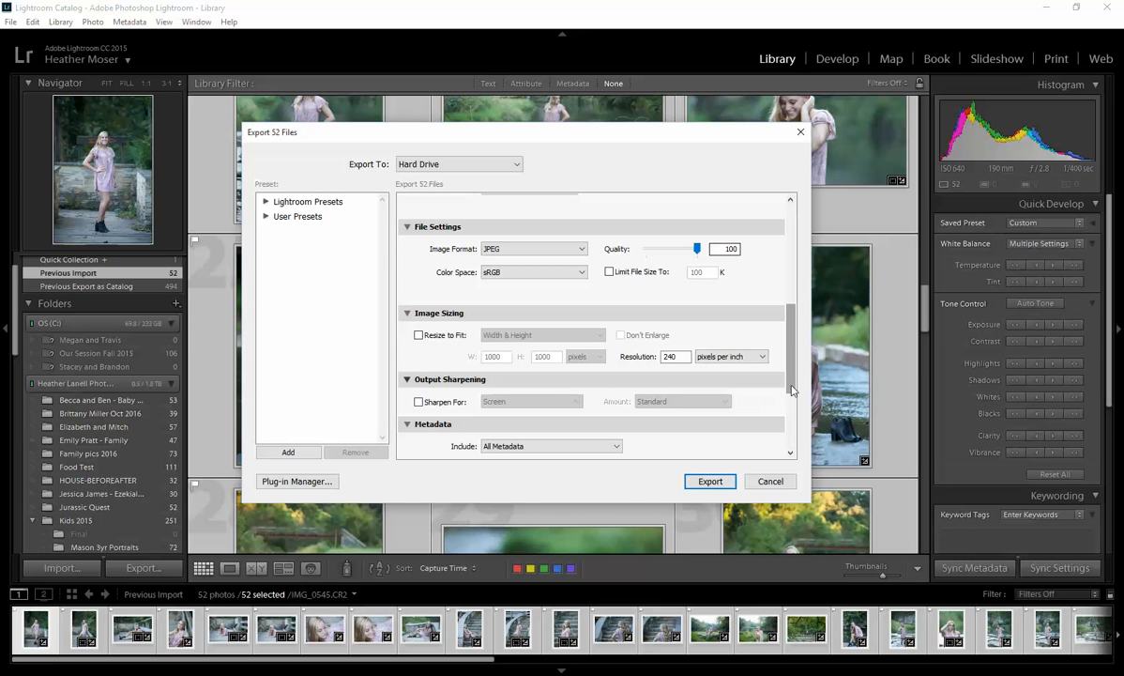
pyautogui.moveTo(792, 384); pyautogui.dragTo(801, 275)
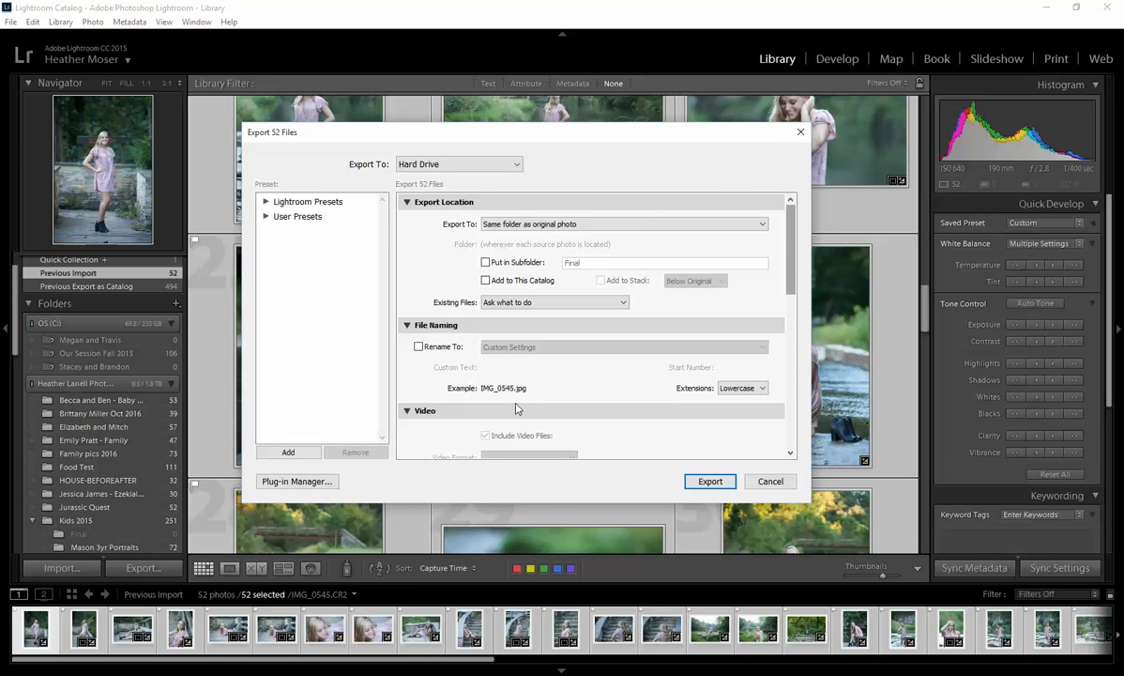
pyautogui.scroll(-5, 737, 319)
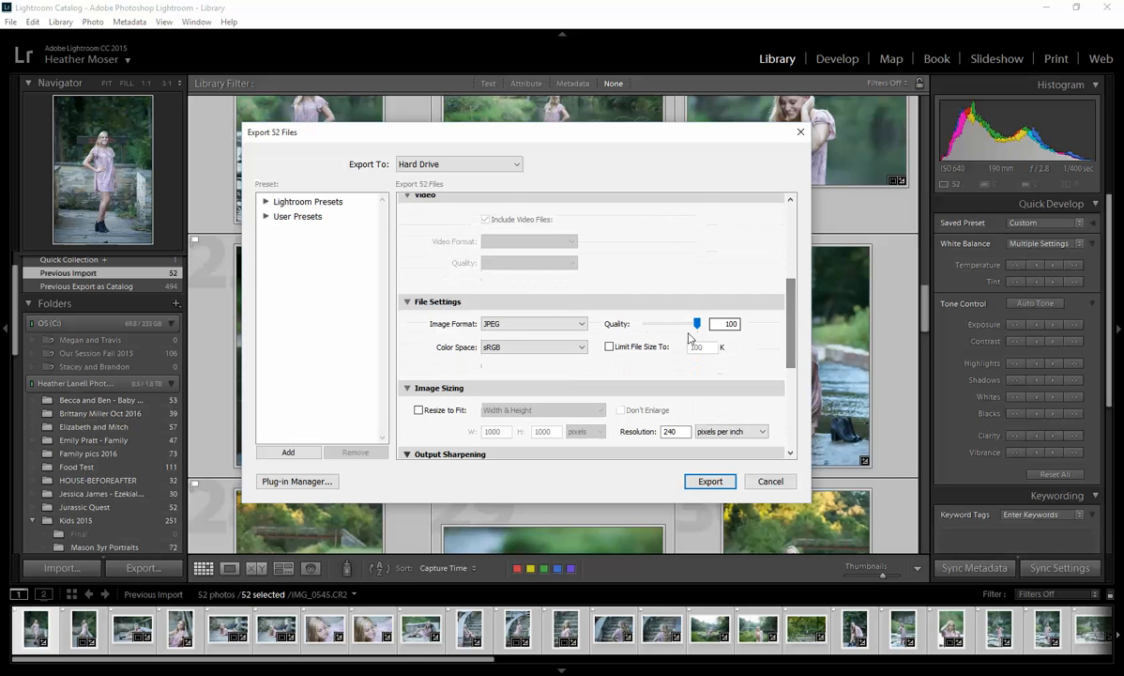
pyautogui.scroll(5, 739, 289)
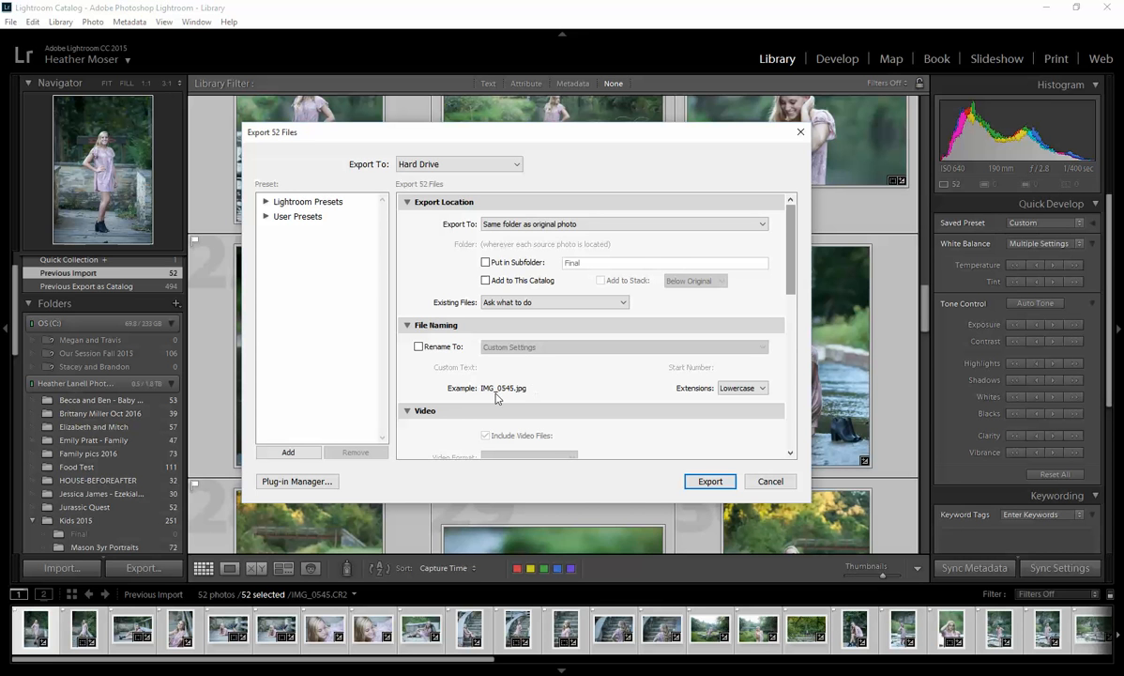
# - Enable renaming of the exported files and set the custom text to the client's first name and last initial
pyautogui.click(419, 347)
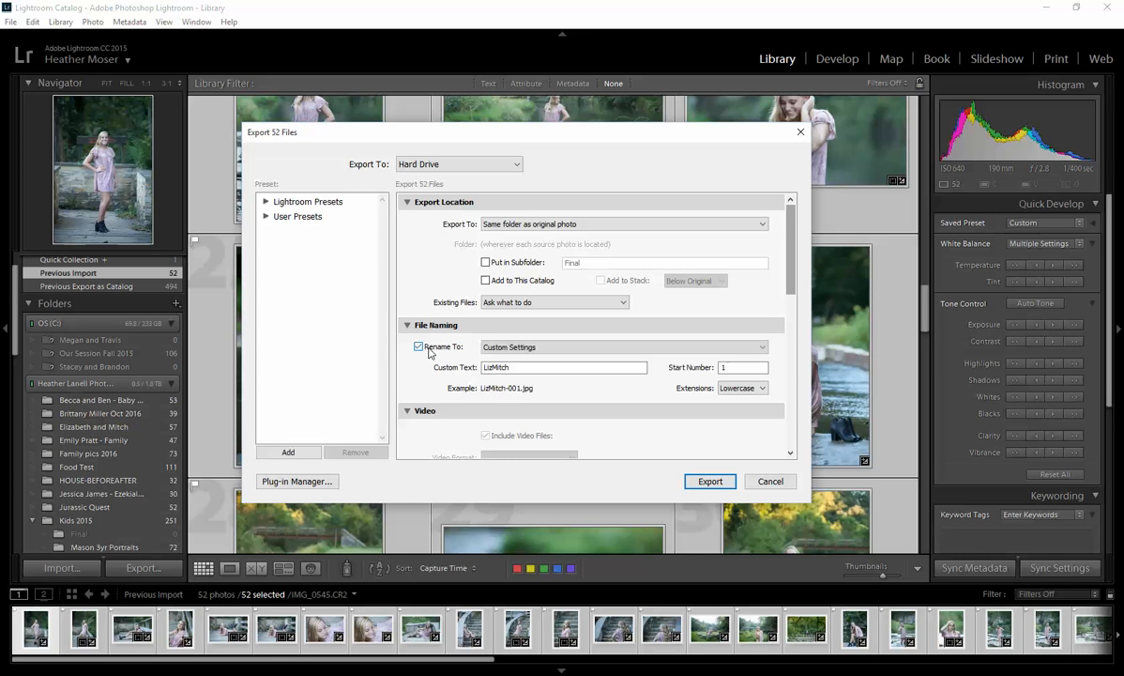
pyautogui.moveTo(483, 367); pyautogui.dragTo(521, 368)
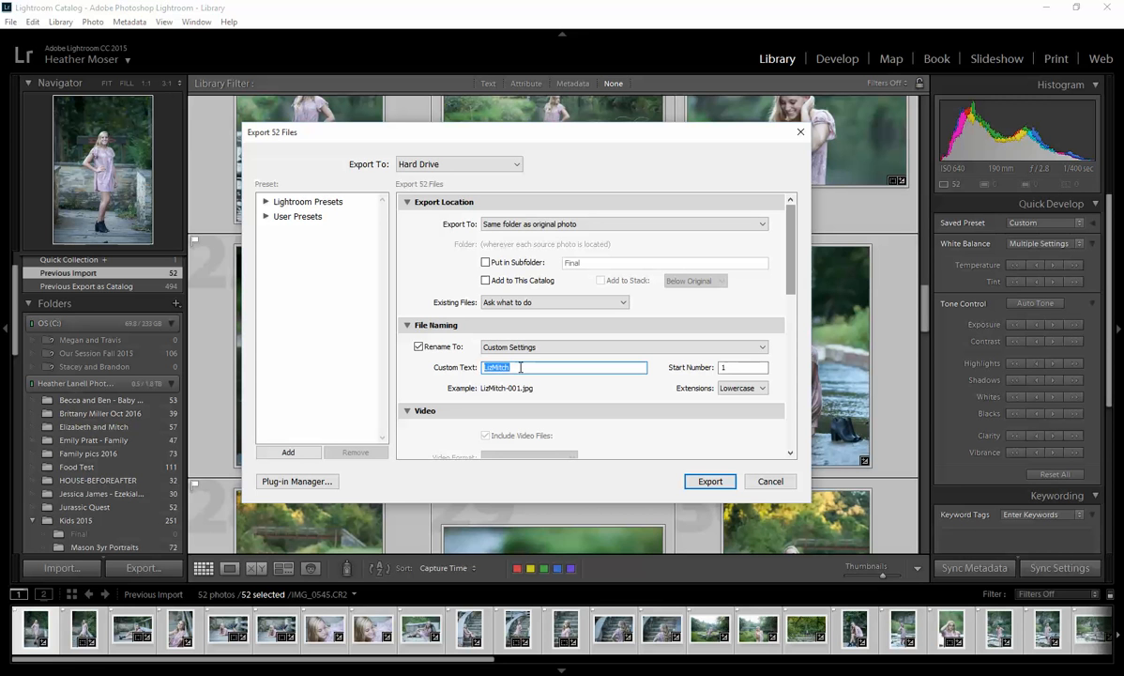
pyautogui.write('ErinF')
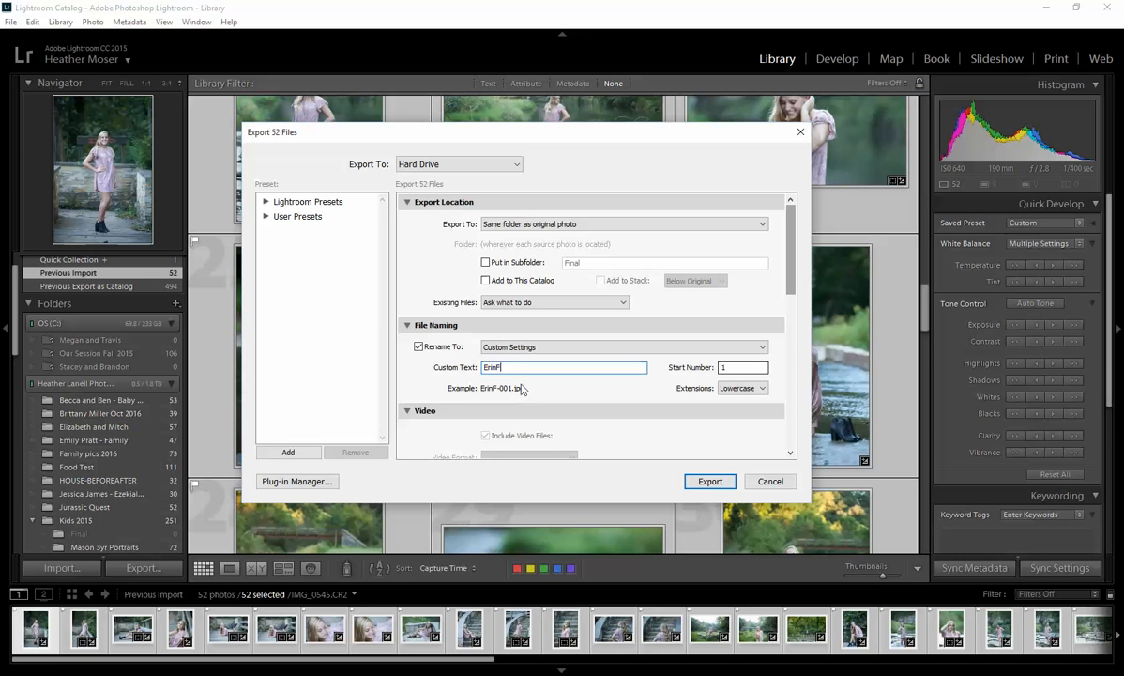
# - Export the photos to a subfolder named Final inside the same folder as the original photos
pyautogui.click(487, 225)
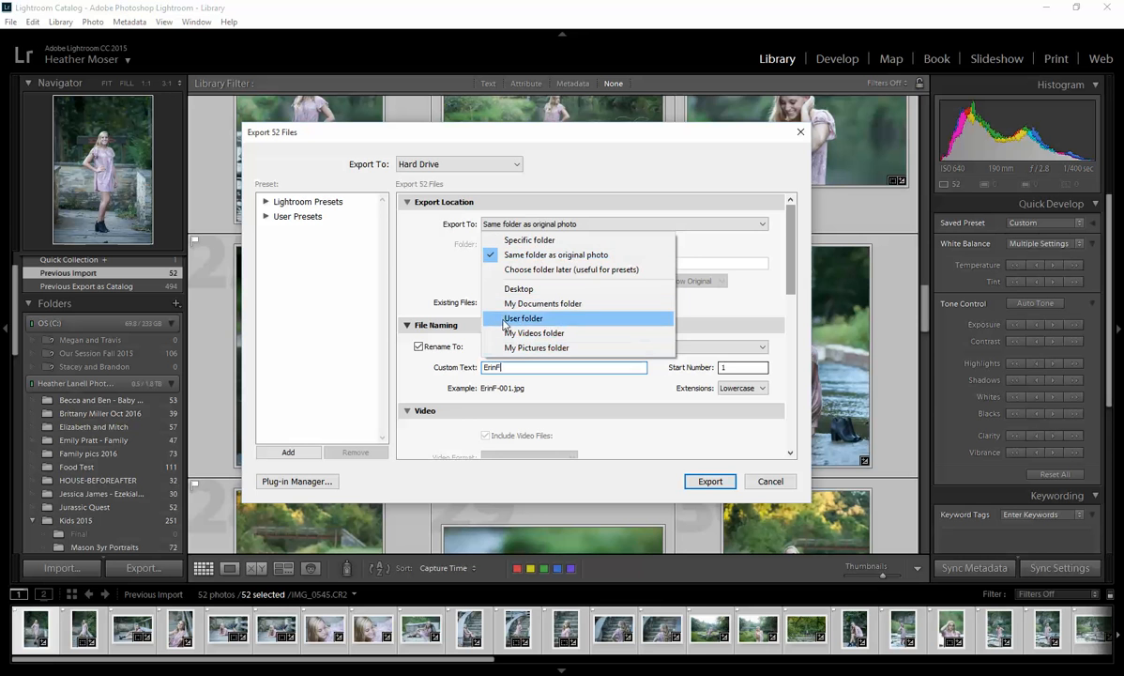
pyautogui.click(515, 257)
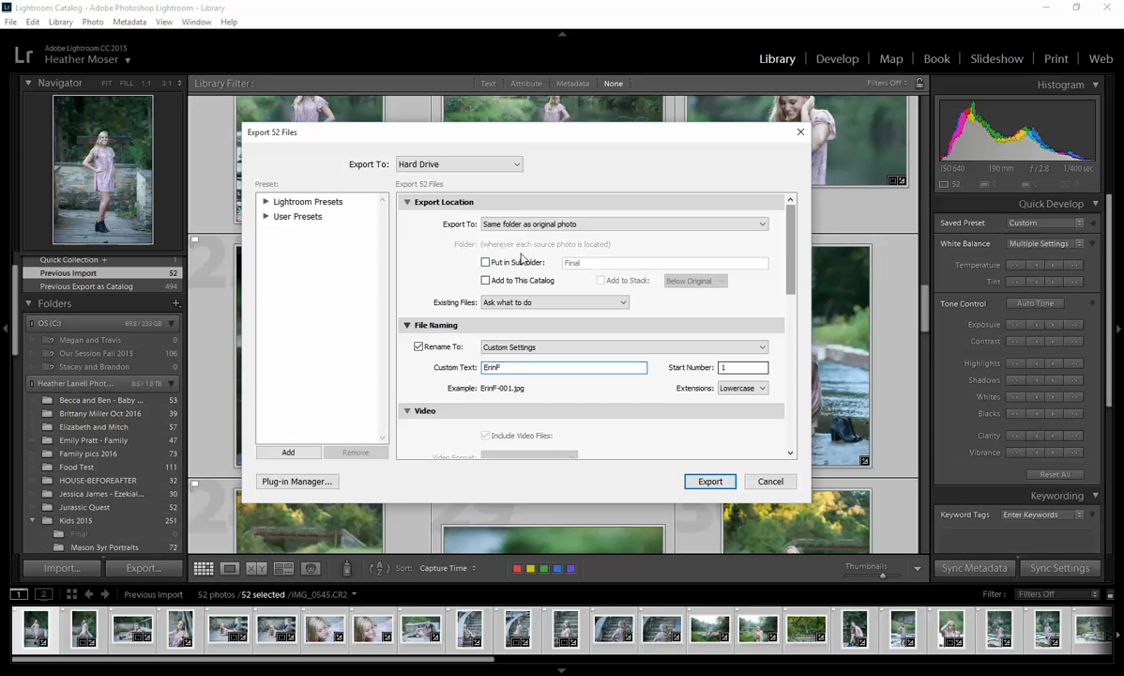
pyautogui.click(517, 263)
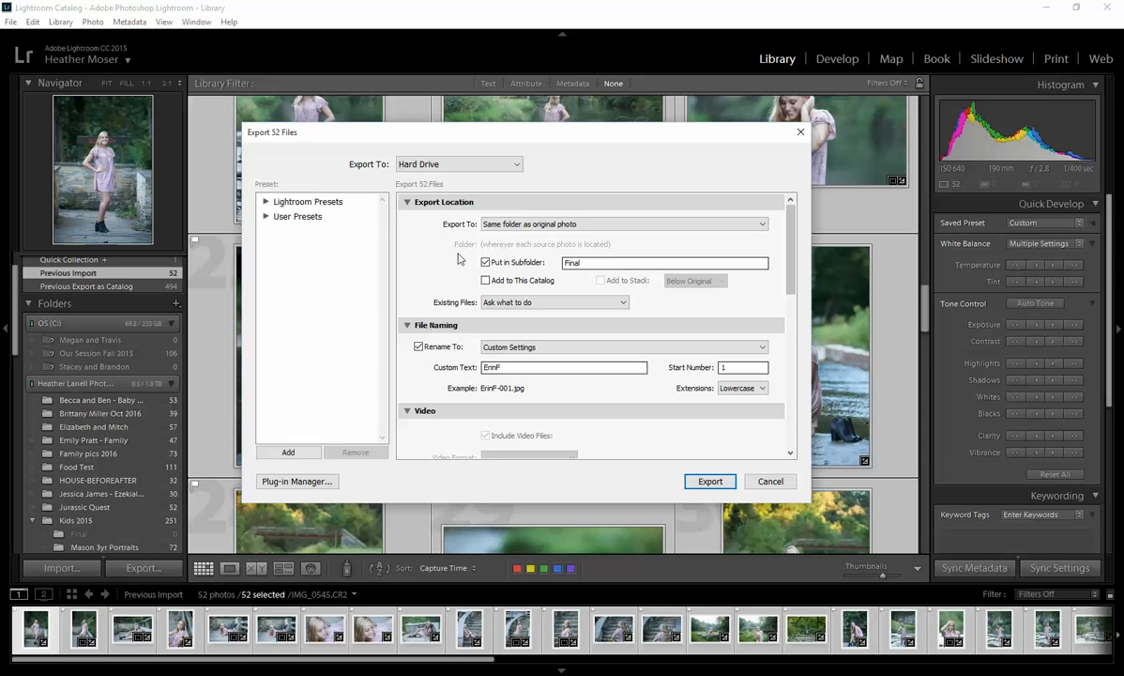
pyautogui.click(711, 481)
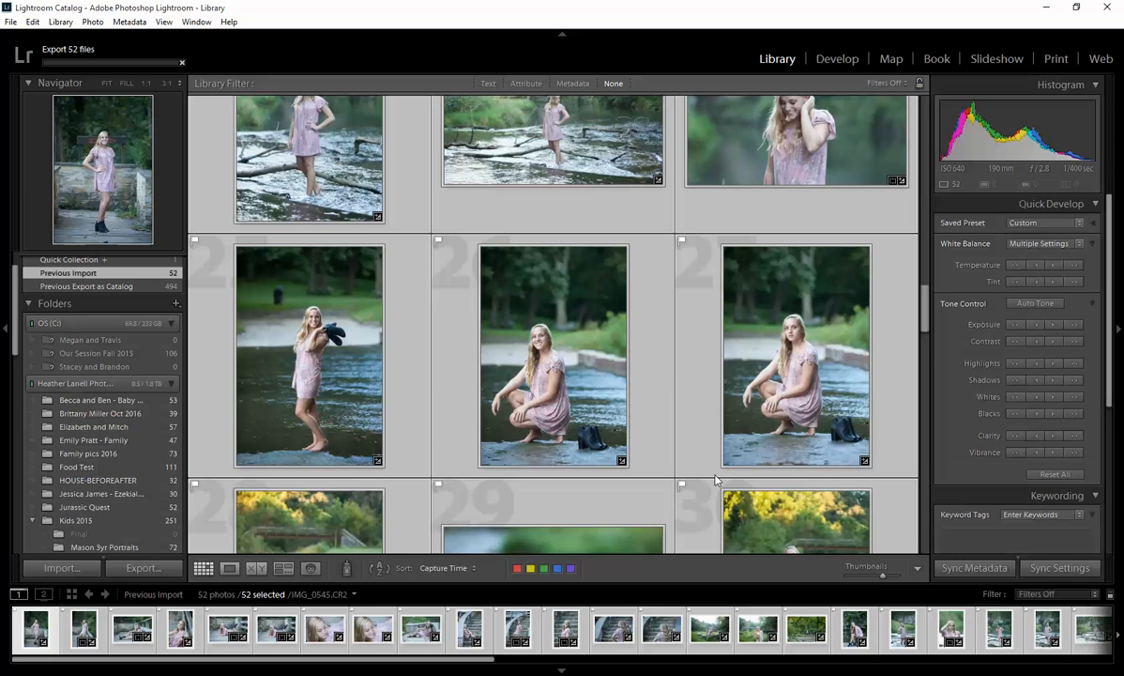